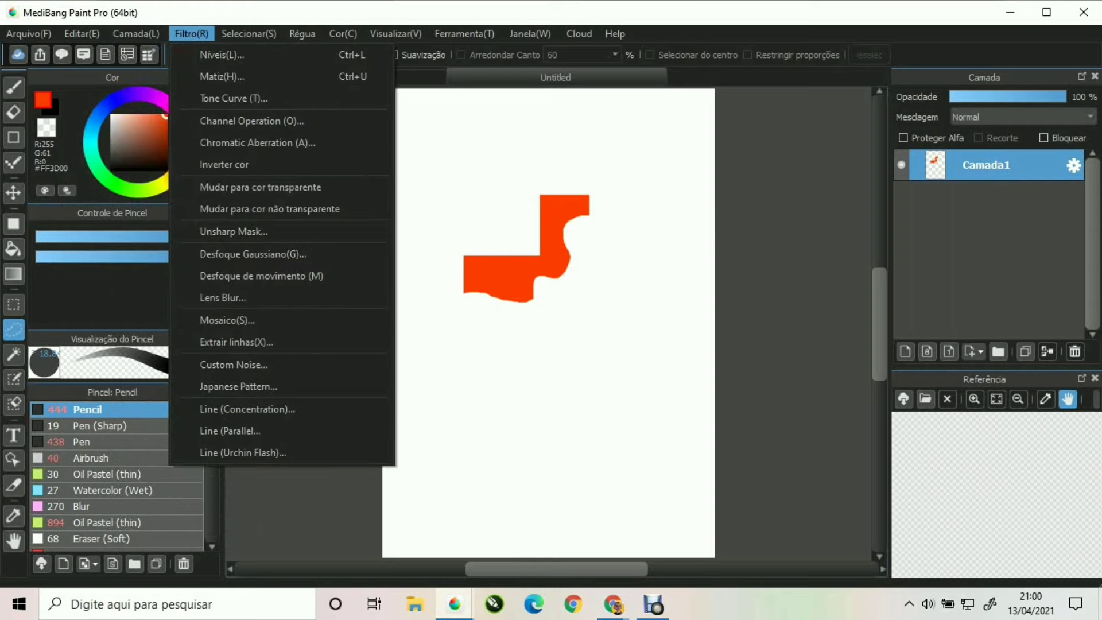
key("Right")
key("Right")
key("Right")
key("Right")
key("Right")
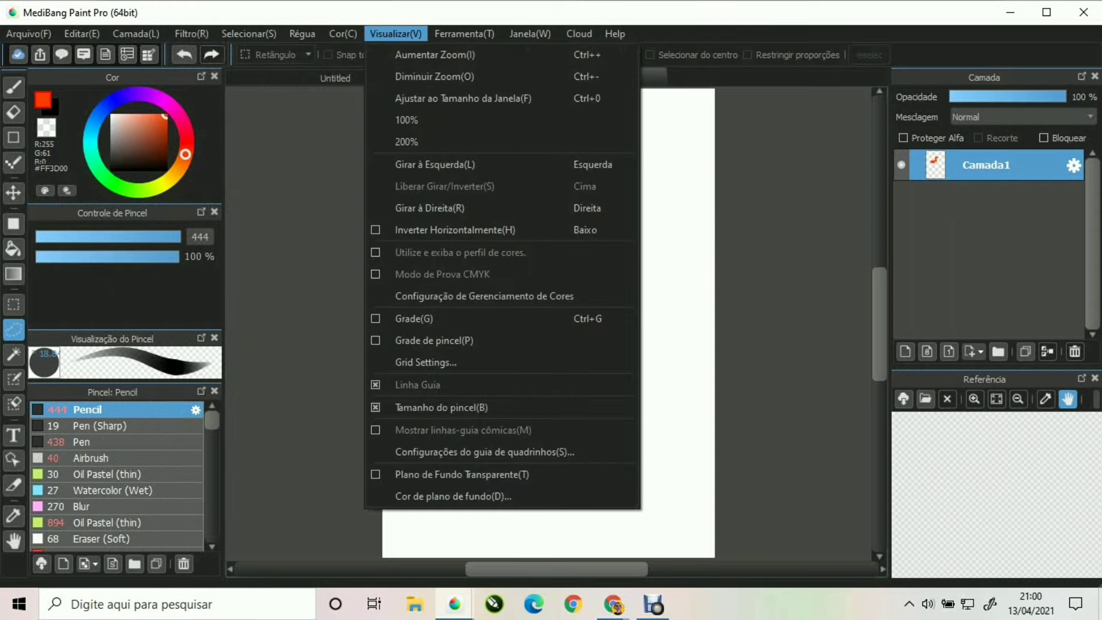
key("Right")
key("Right")
key("Right")
key("Right")
key("Right")
key("Left")
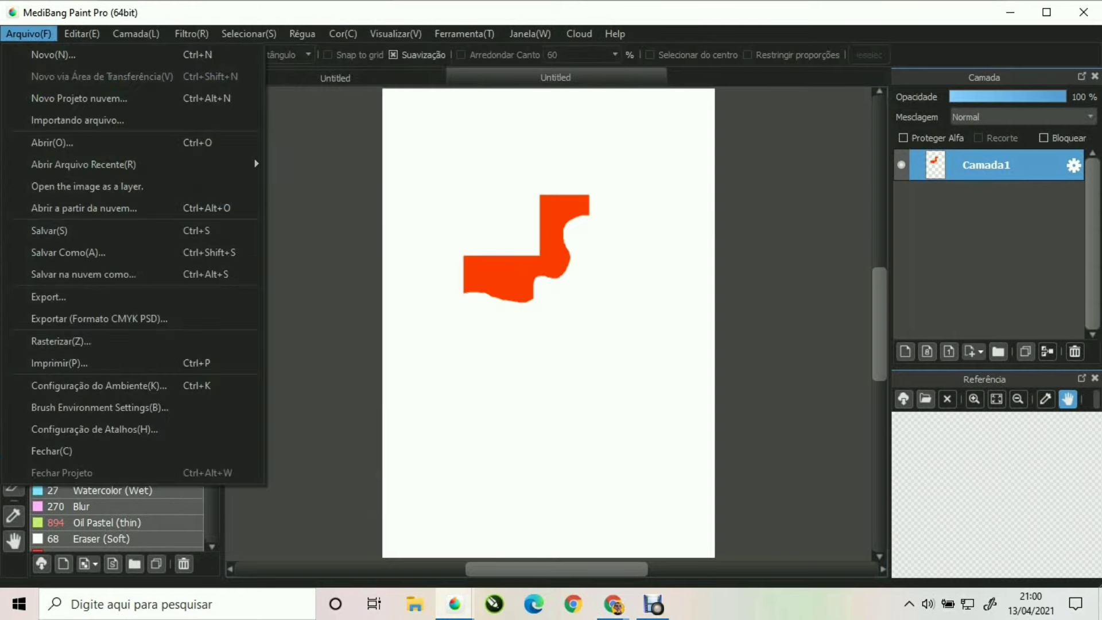
key("Escape")
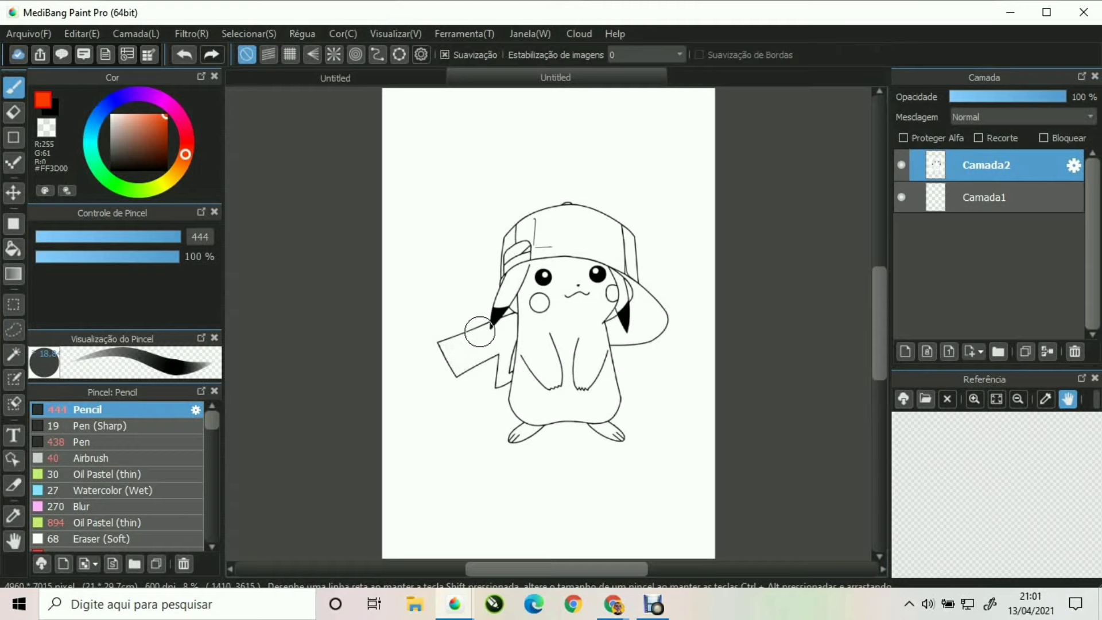
Examine the Pikachu line drawing at several magnifications, from the face and cap up close to the whole page
scroll(555, 251, "up", 5)
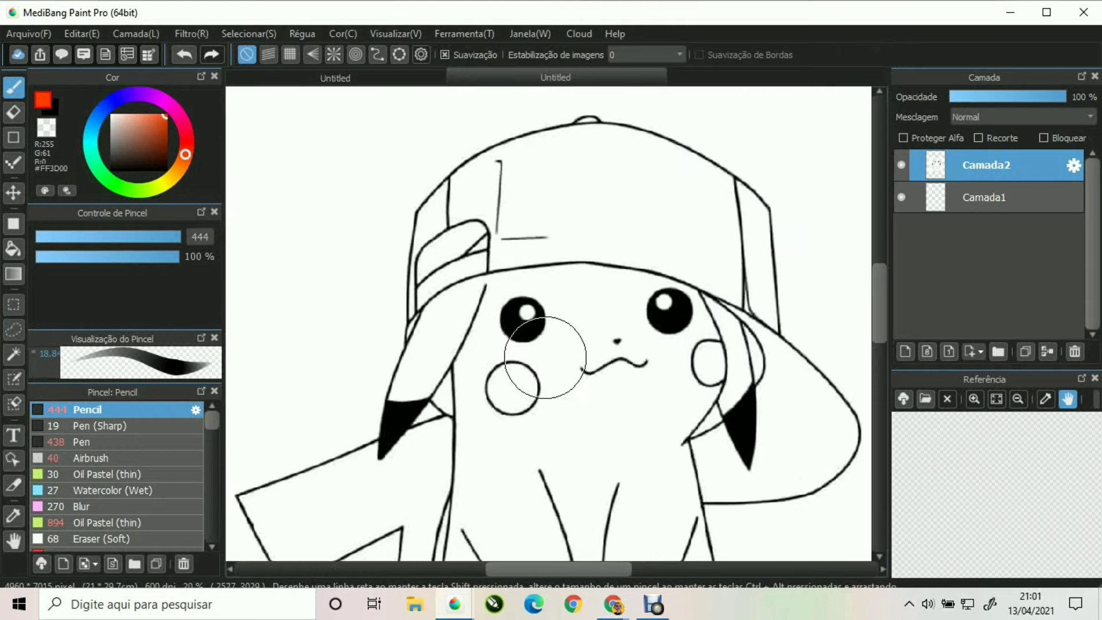
scroll(541, 382, "down", 6)
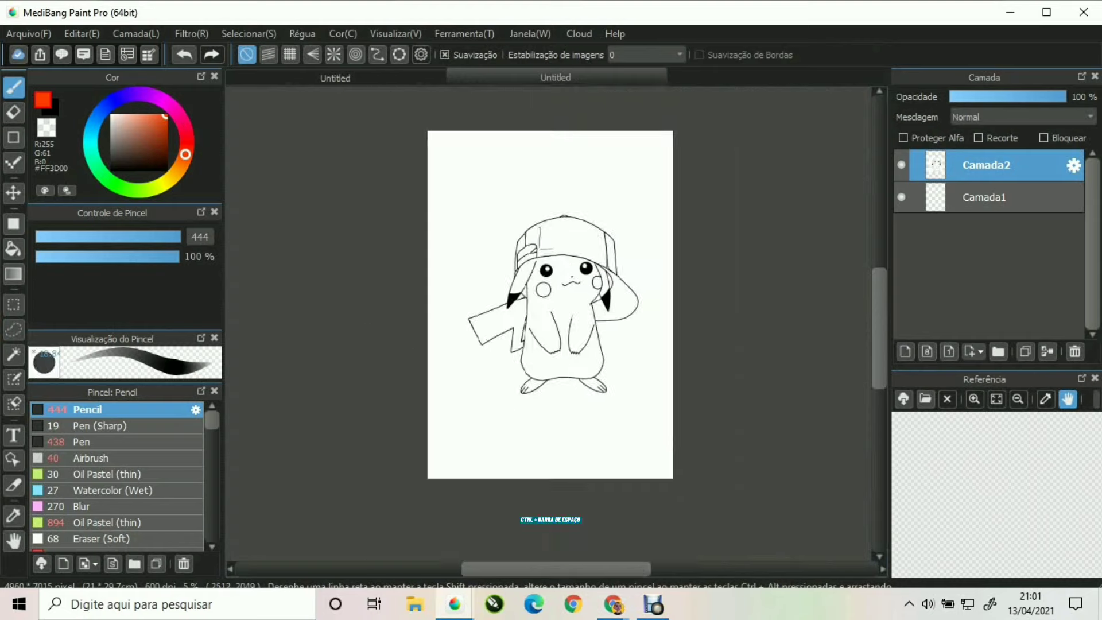
scroll(556, 382, "up", 4)
scroll(556, 382, "down", 4)
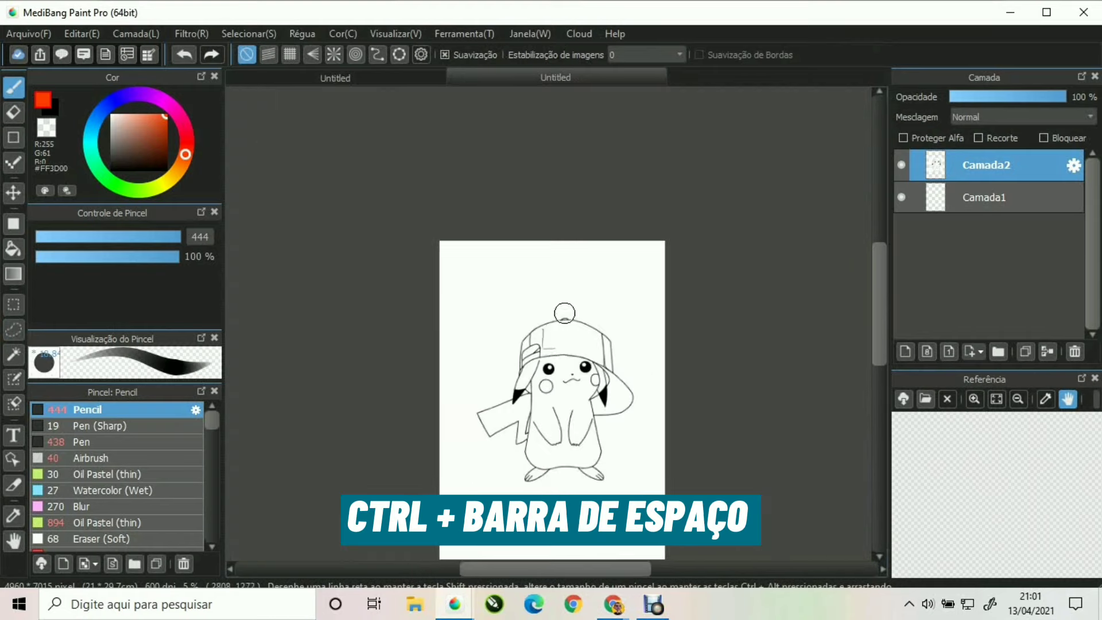
scroll(556, 347, "up", 3)
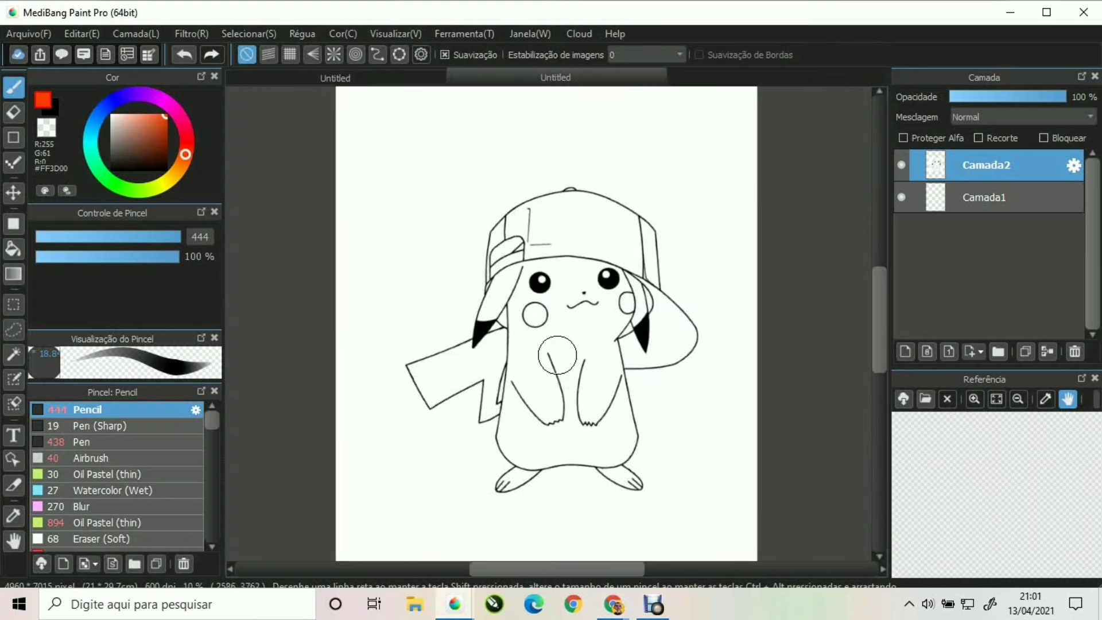
scroll(556, 348, "up", 1)
scroll(555, 348, "up", 1)
scroll(555, 347, "down", 2)
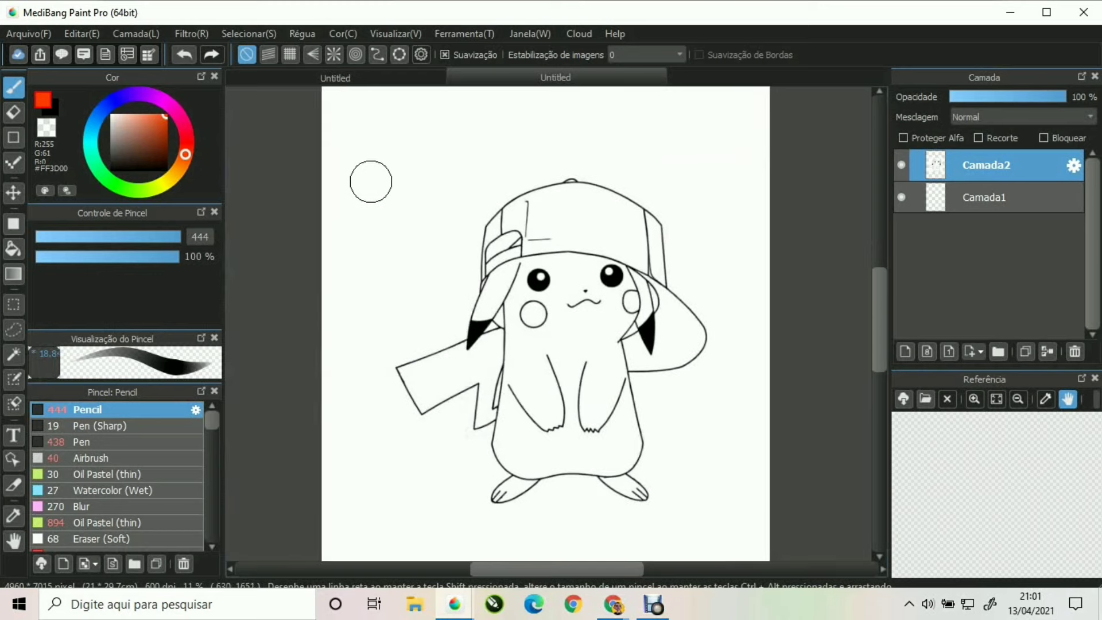
Paint orange-red test strokes on the blank area beside the cap with the Pencil, changing the brush size to 94 and 646 between strokes
left_click_drag(440, 151, 351, 193)
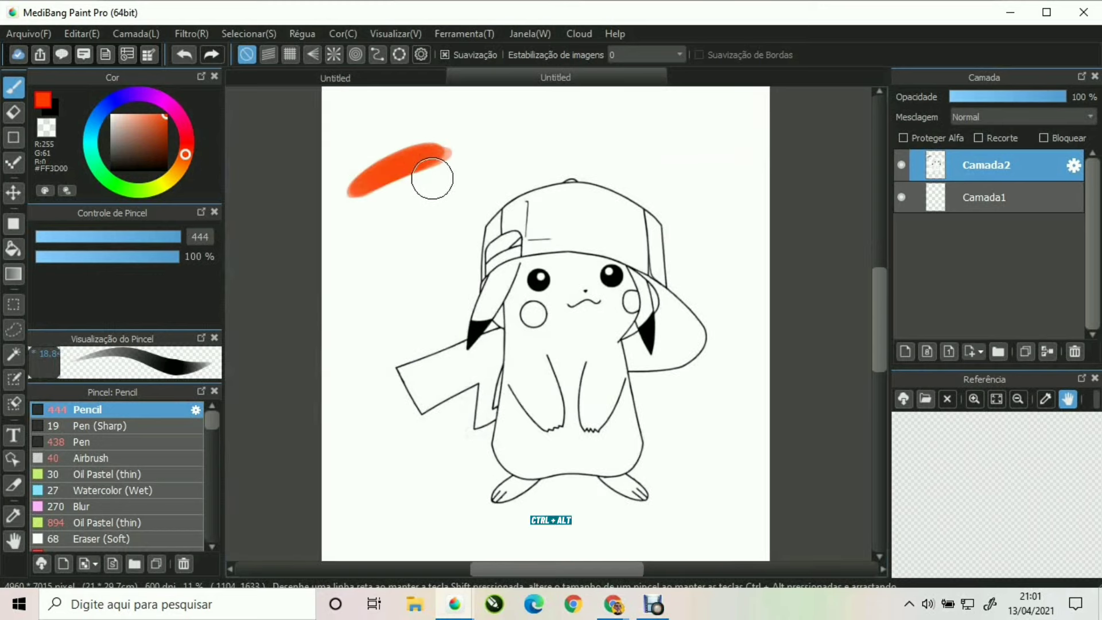
mouse_move(472, 228)
left_mouse_down("ctrl+alt")
mouse_move(384, 225)
mouse_move(441, 181)
left_mouse_up("ctrl+alt")
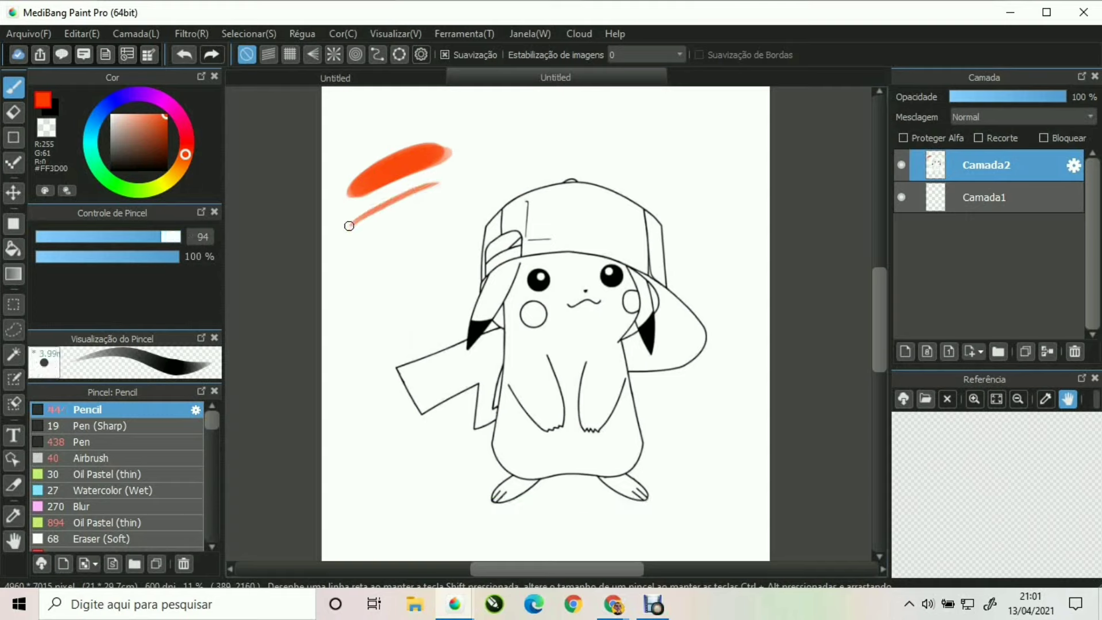
mouse_move(438, 224)
left_mouse_down("ctrl+alt")
mouse_move(359, 247)
mouse_move(511, 199)
left_mouse_up("ctrl+alt")
left_click_drag(370, 281, 449, 240)
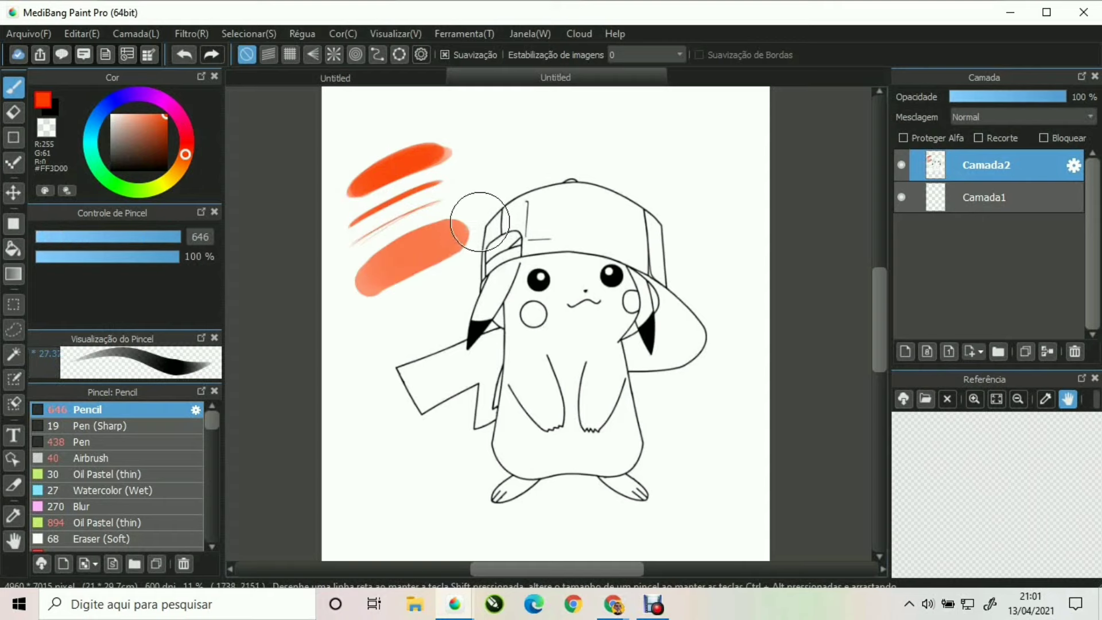
Undo all the orange-red test strokes beside the cap
key("ctrl+z")
key("ctrl+z")
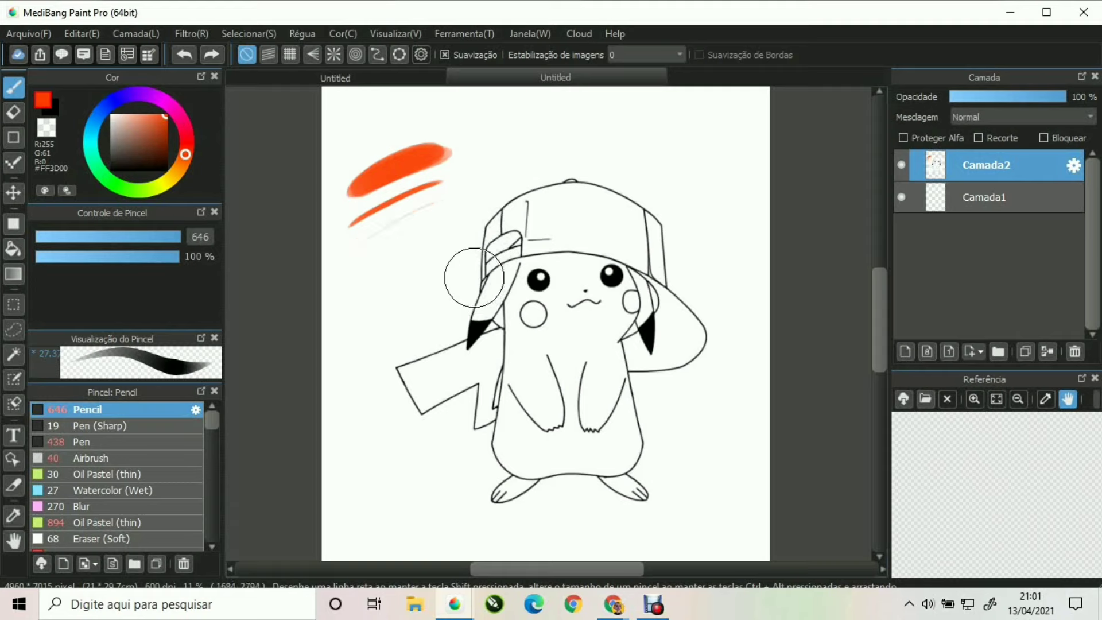
key("ctrl+z")
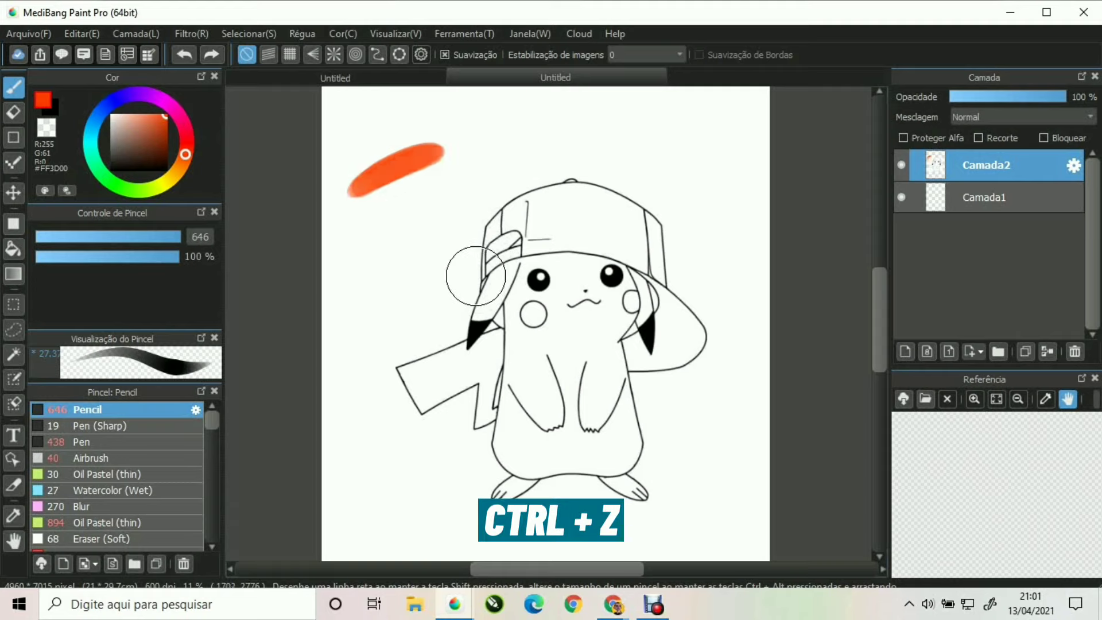
key("ctrl+z")
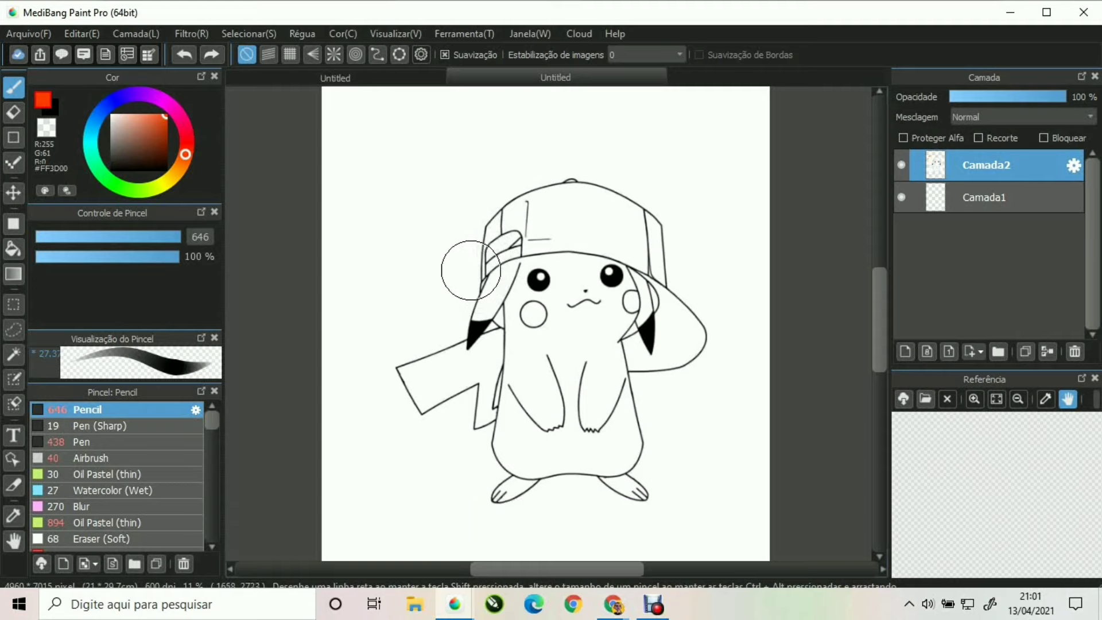
Examine the Pikachu drawing's arms, feet, face and cap up close
scroll(525, 241, "down", 2)
scroll(522, 230, "down", 2)
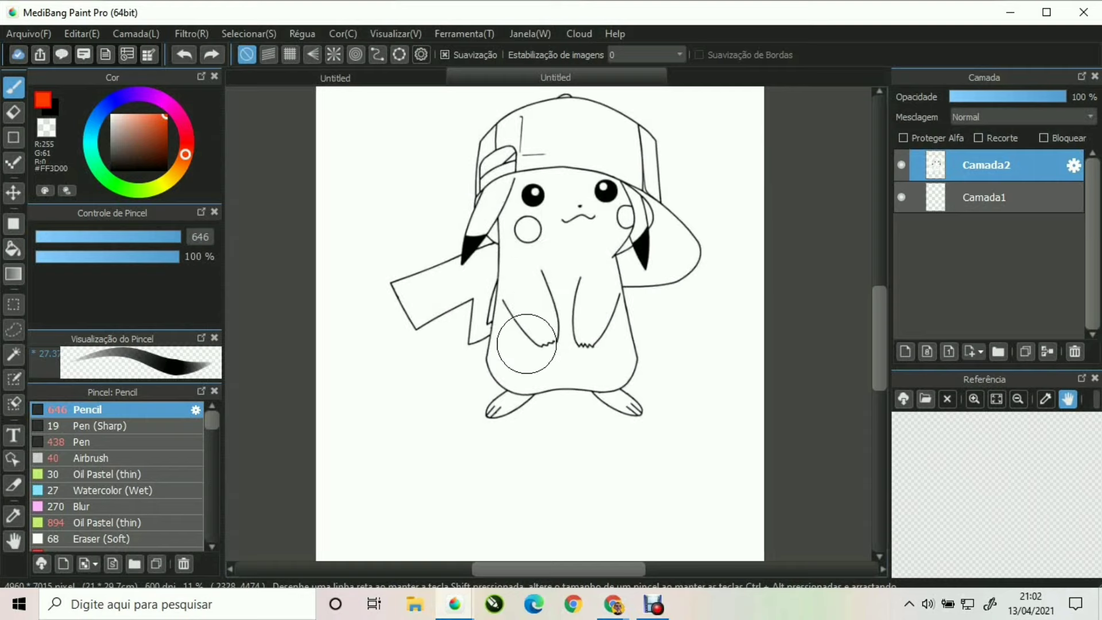
scroll(533, 241, "up", 1)
scroll(536, 318, "up", 1)
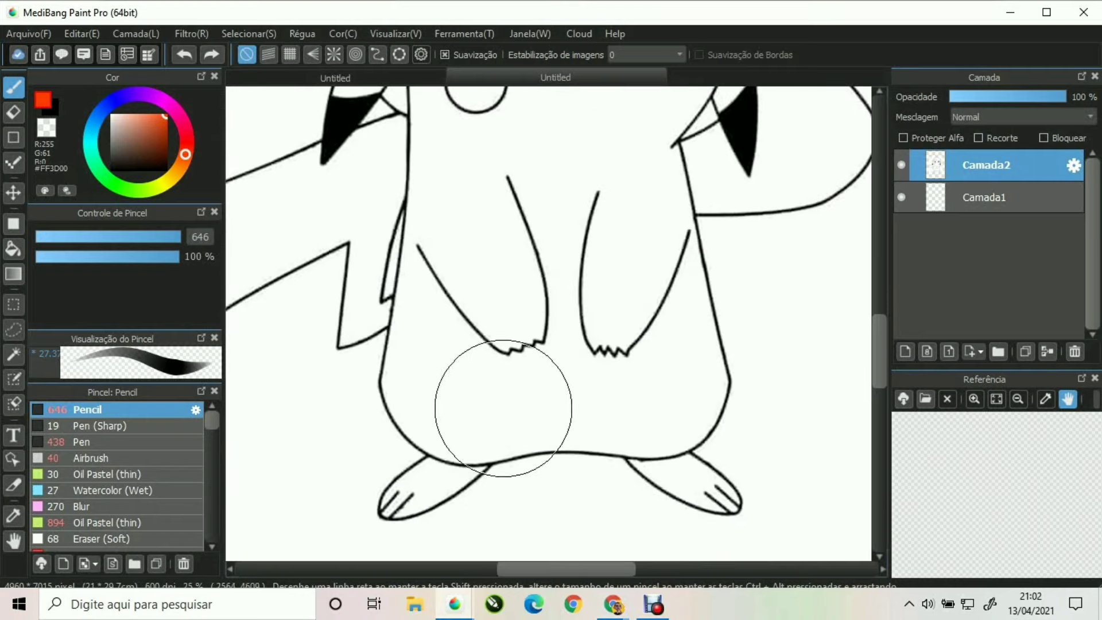
left_click_drag(504, 406, 497, 308)
left_click_drag(615, 256, 610, 271)
scroll(609, 269, "up", 6)
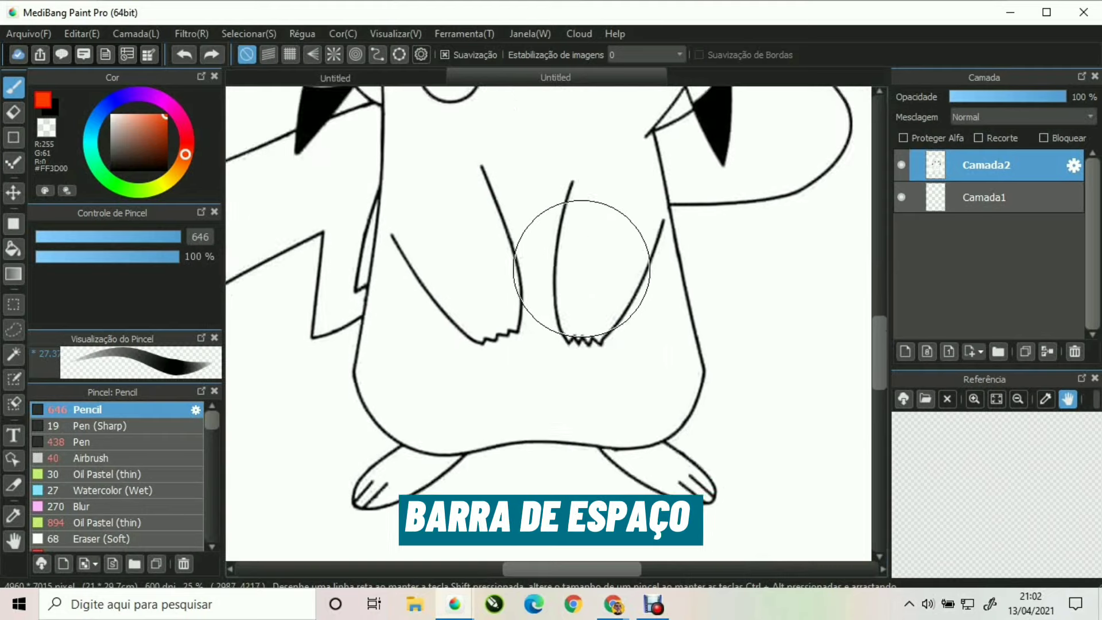
scroll(581, 305, "up", 3)
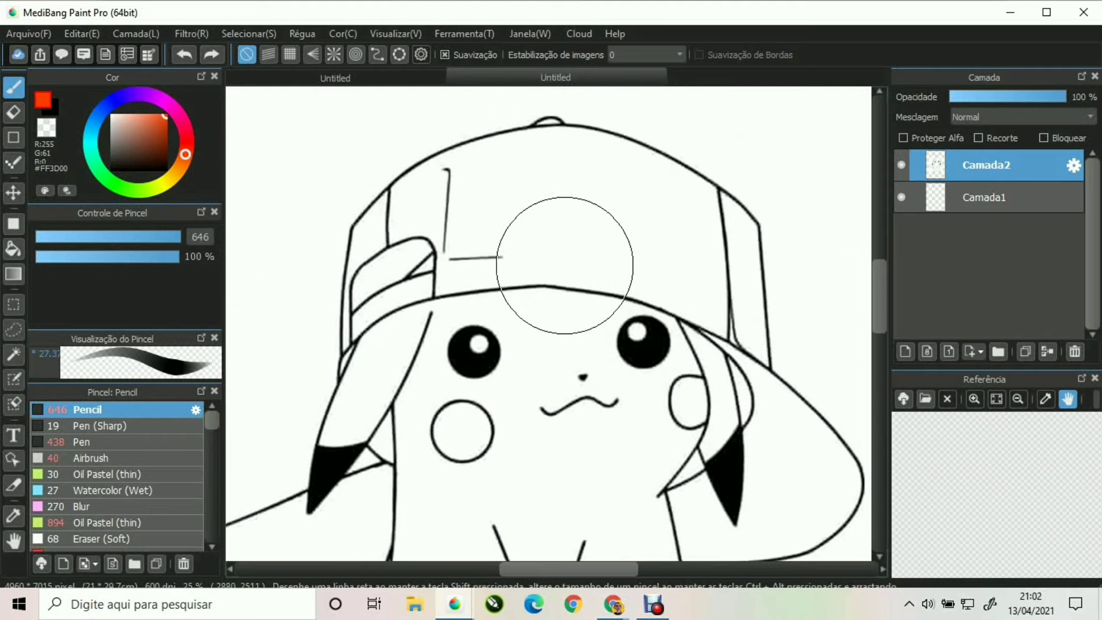
scroll(552, 375, "down", 5)
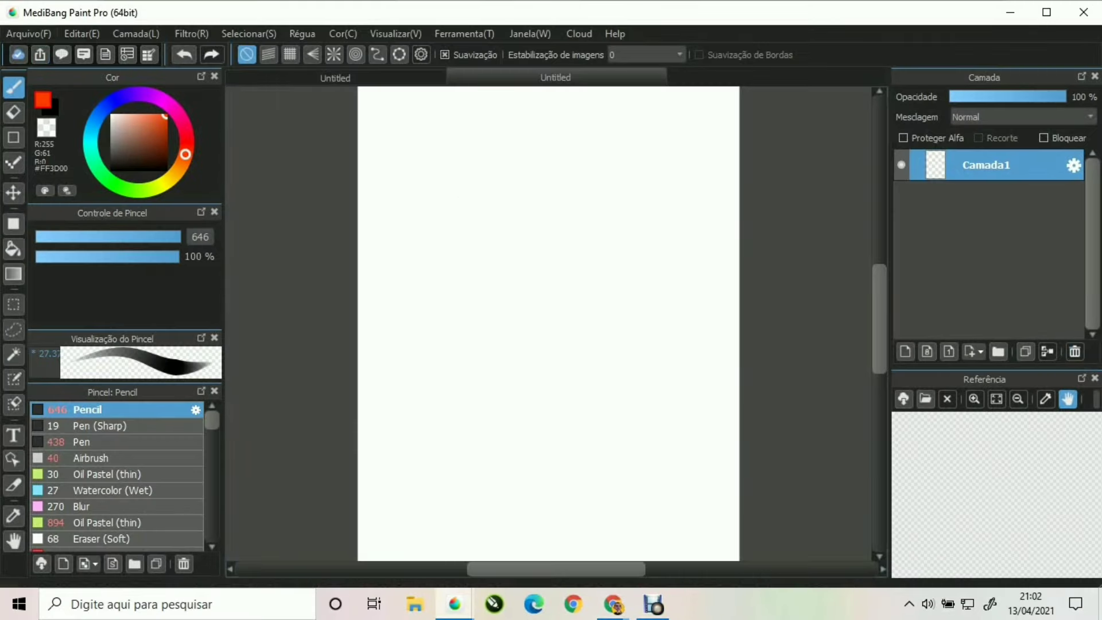
Open the image Pikachu-para-colorir from the Downloads folder as a new layer in the blank document
left_click(29, 34)
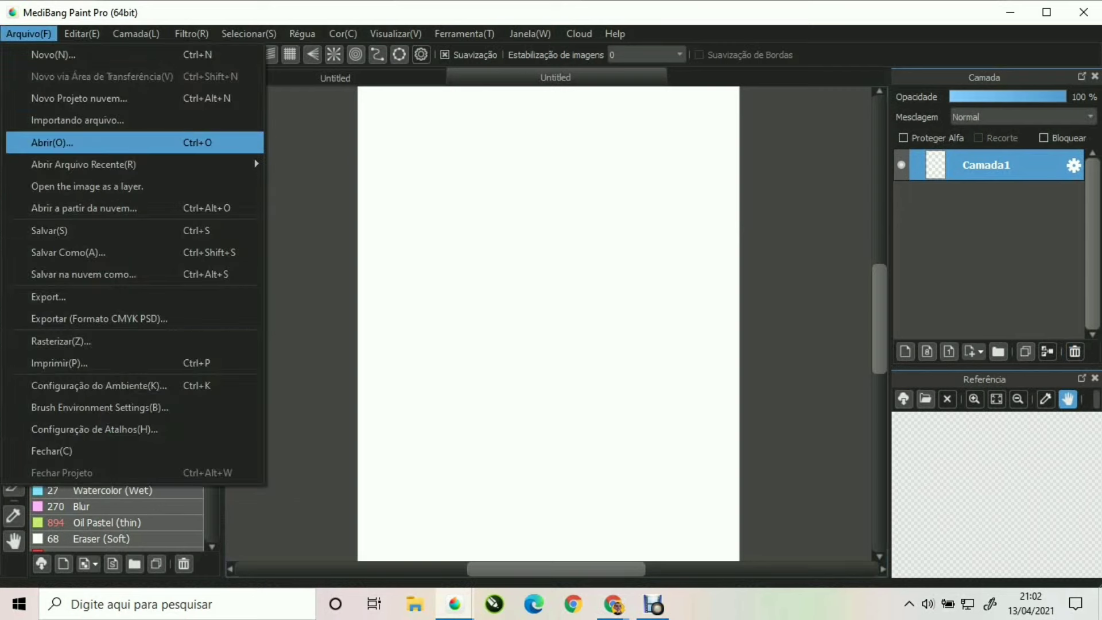
key("Up")
key("Down")
key("Down")
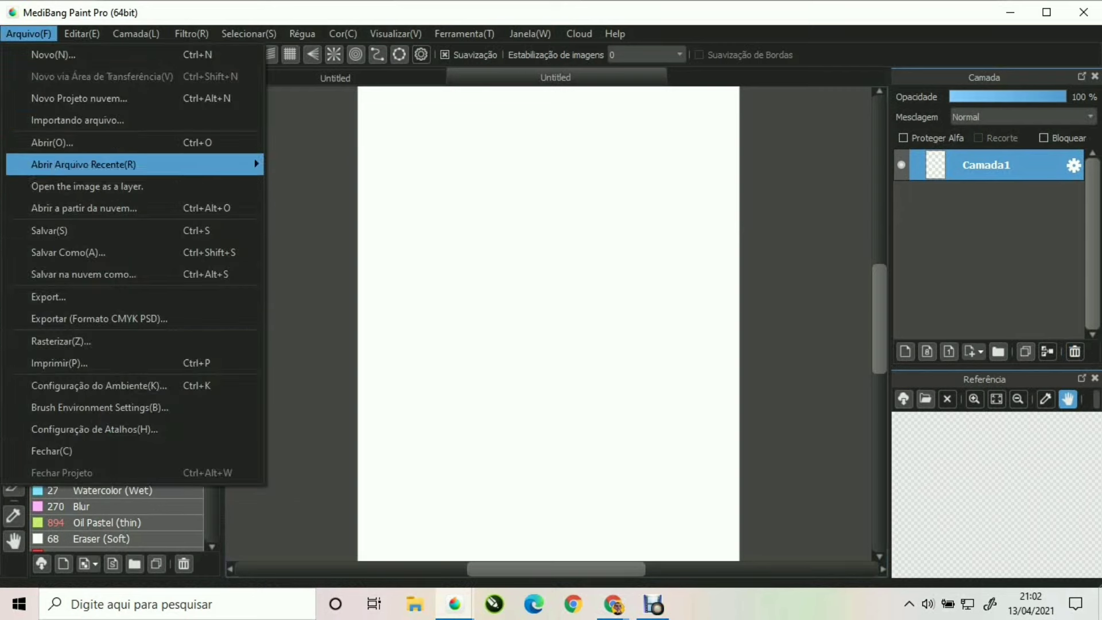
key("Down")
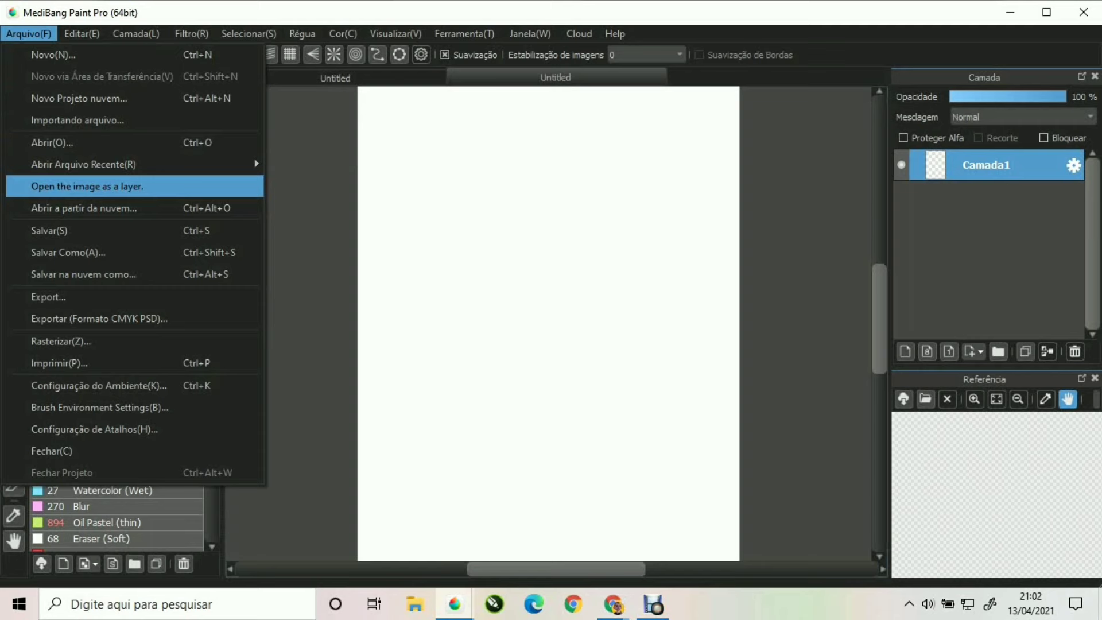
key("Return")
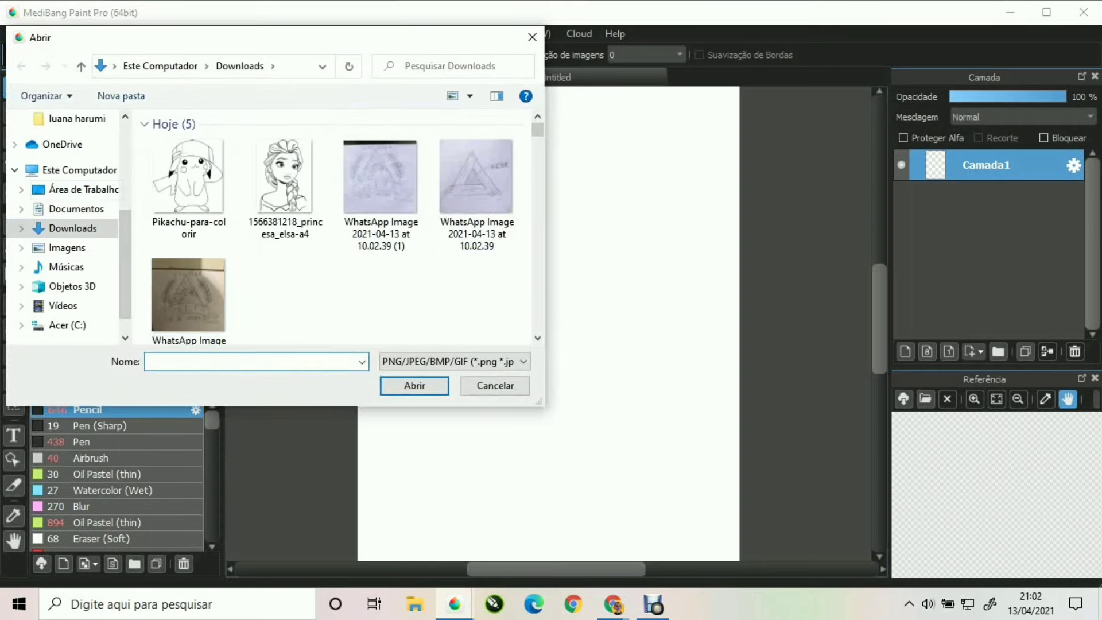
left_click(188, 186)
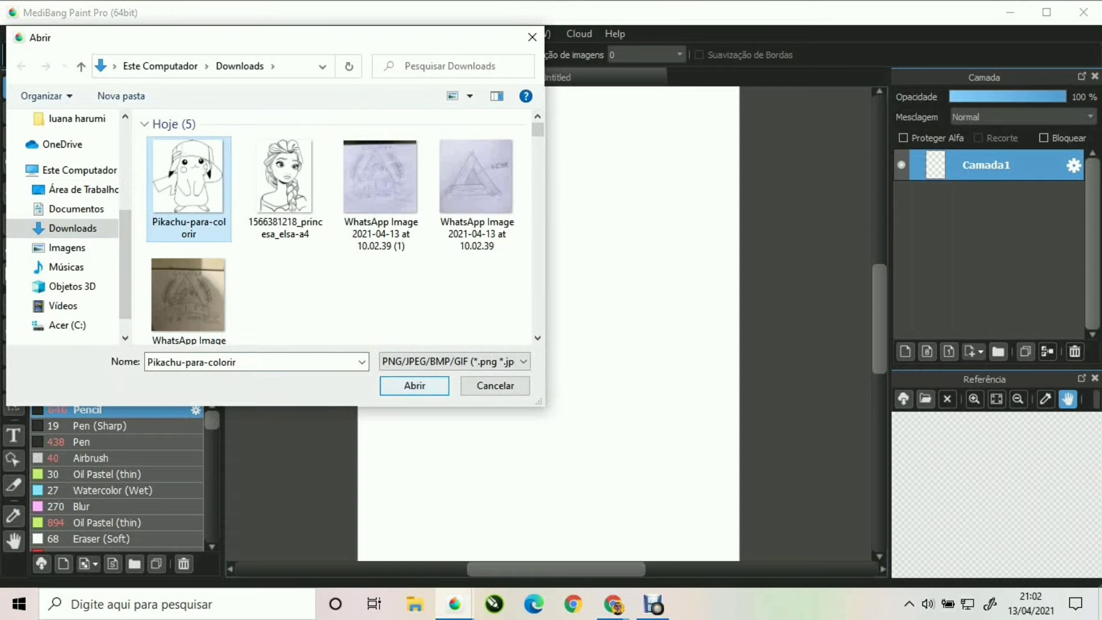
left_click(415, 385)
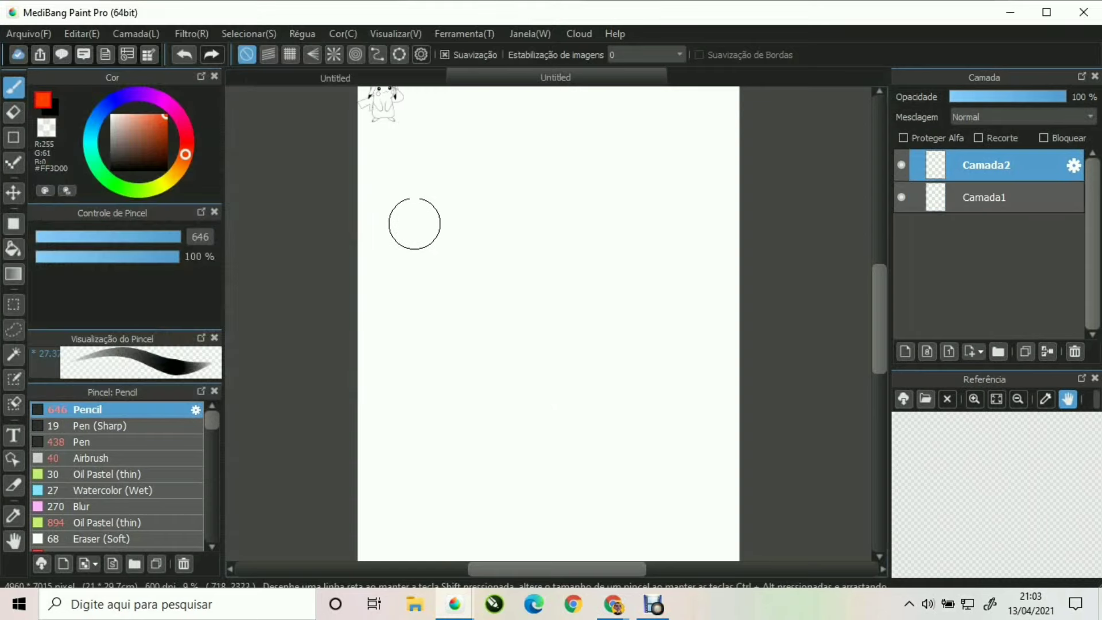
Transform the imported Pikachu image, enlarging it from the page corner to fill most of the page width and centring it in the upper part
scroll(400, 257, "up", 3)
scroll(400, 257, "up", 1)
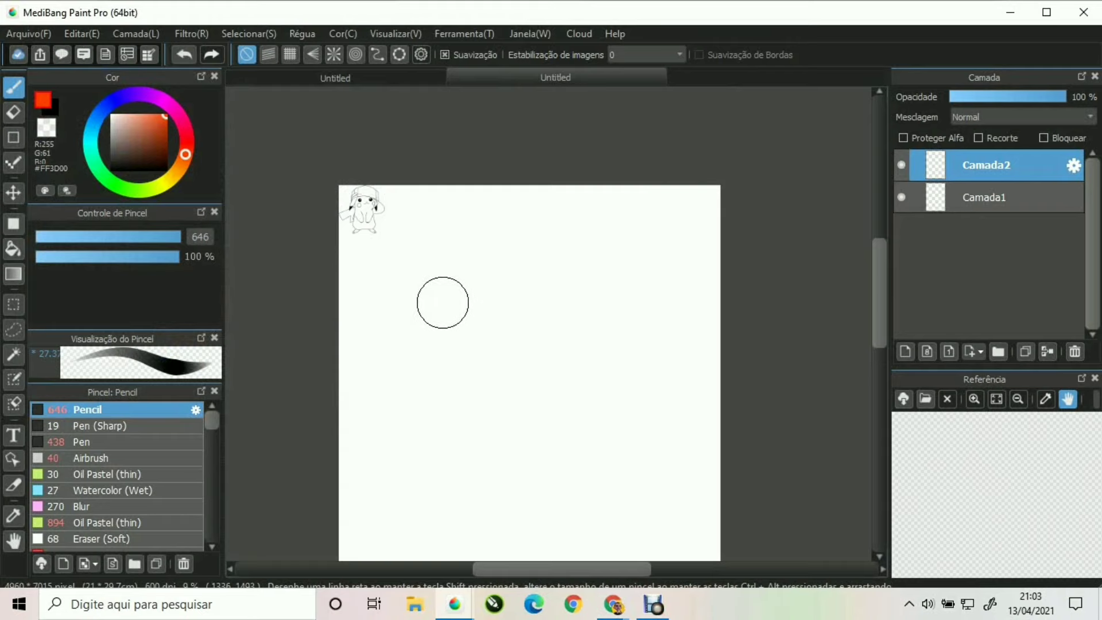
key("ctrl+t")
left_click_drag(385, 200, 441, 259)
left_click_drag(378, 198, 478, 272)
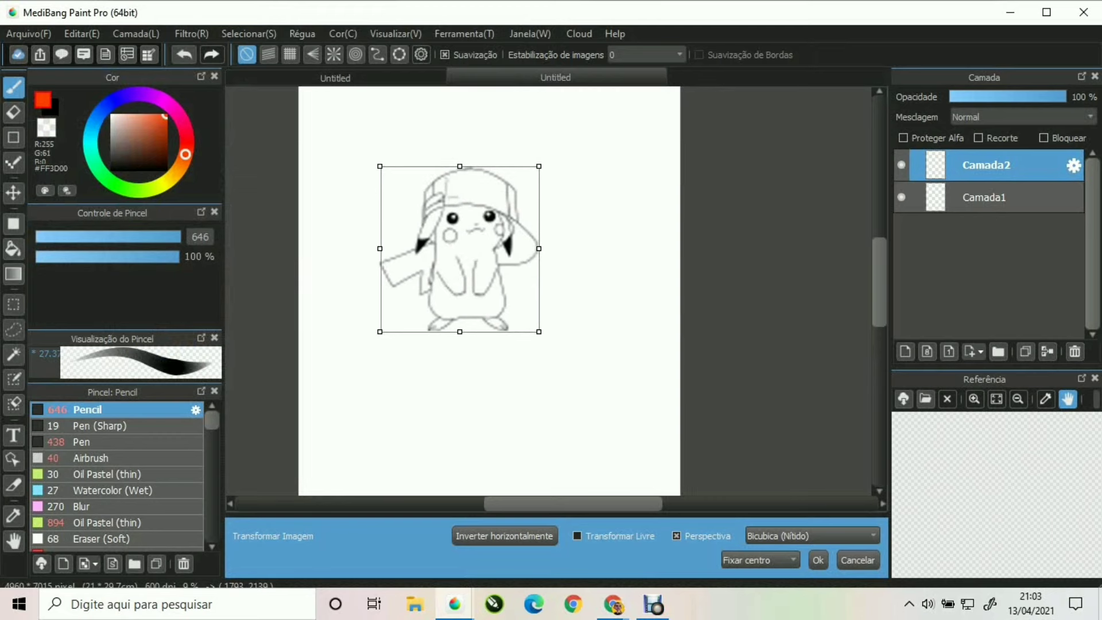
left_click_drag(539, 333, 589, 383)
left_click_drag(460, 249, 479, 256)
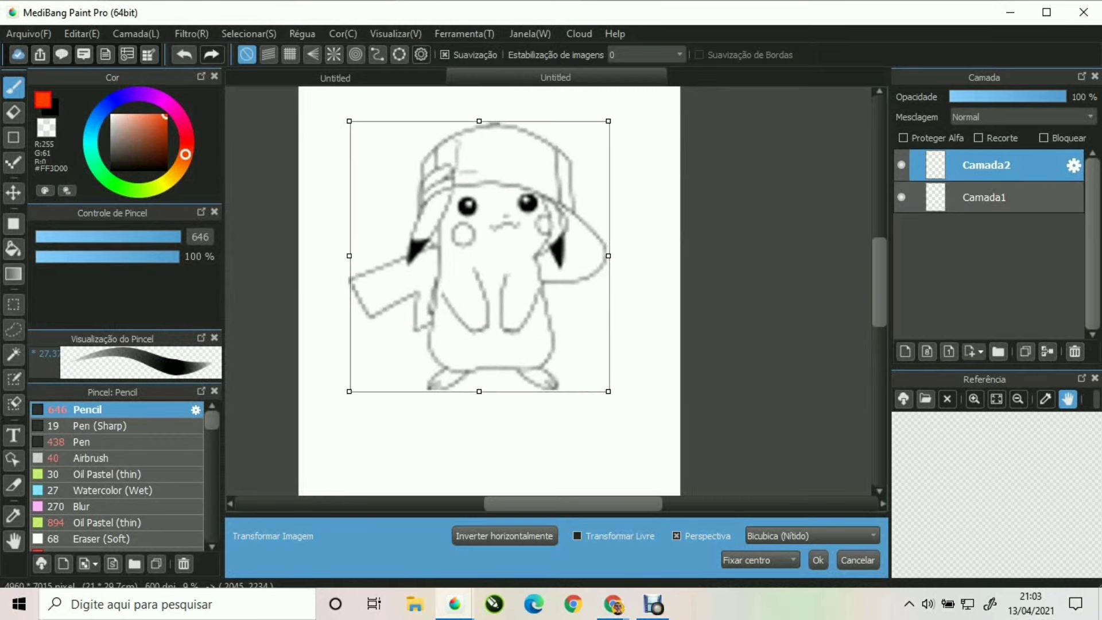
left_click_drag(608, 391, 625, 409)
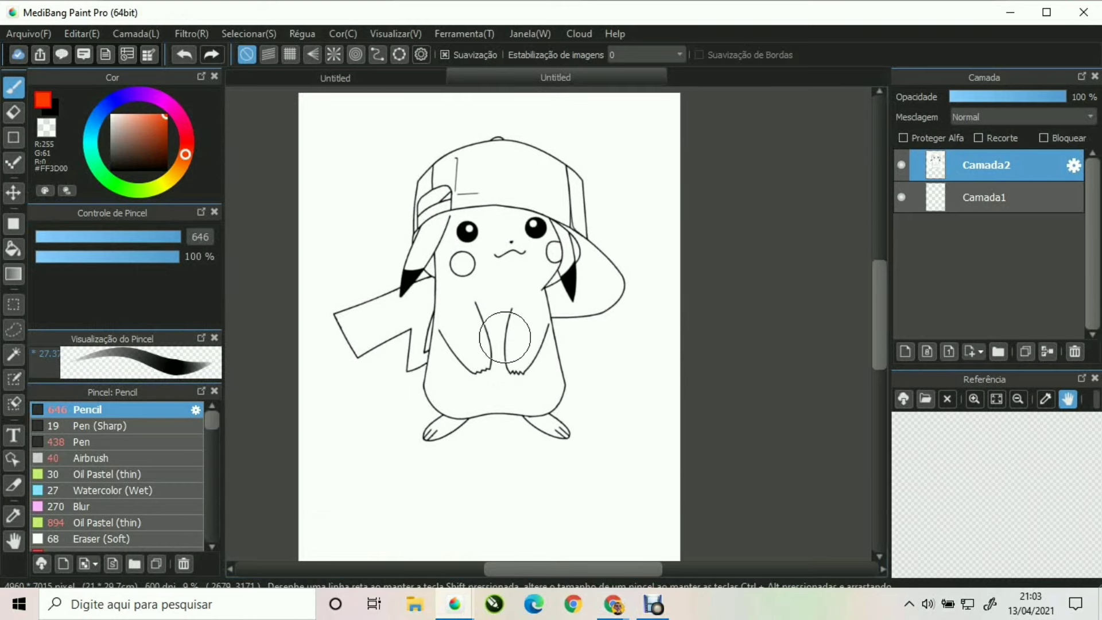
Place the Pikachu layer Camada2 beneath Camada1 and lower its opacity to 55%
key("ctrl")
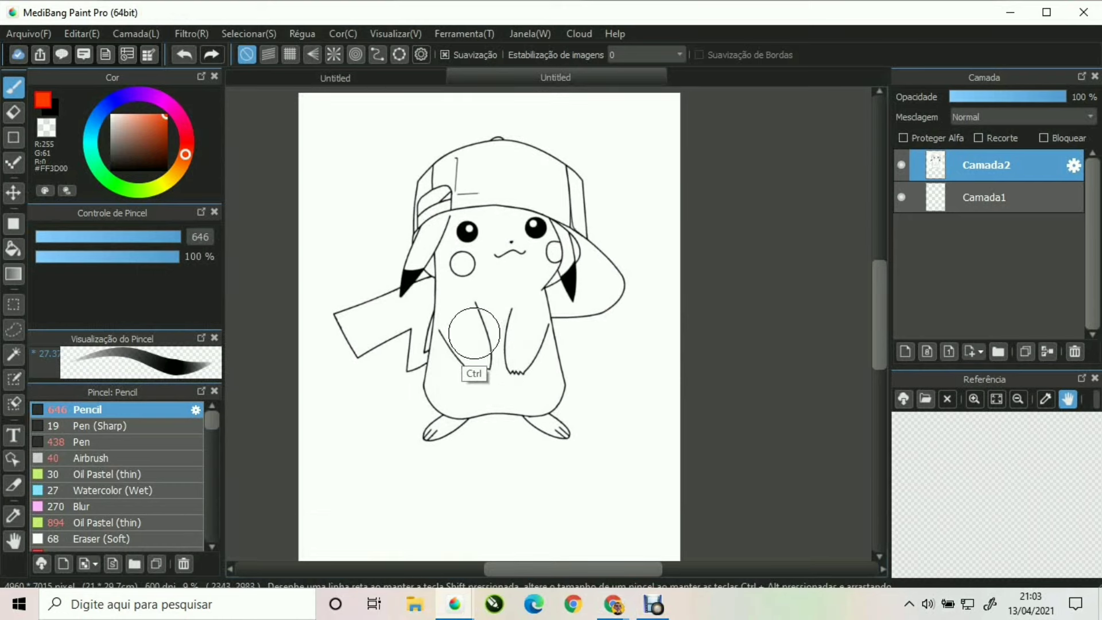
scroll(492, 359, "down", 1)
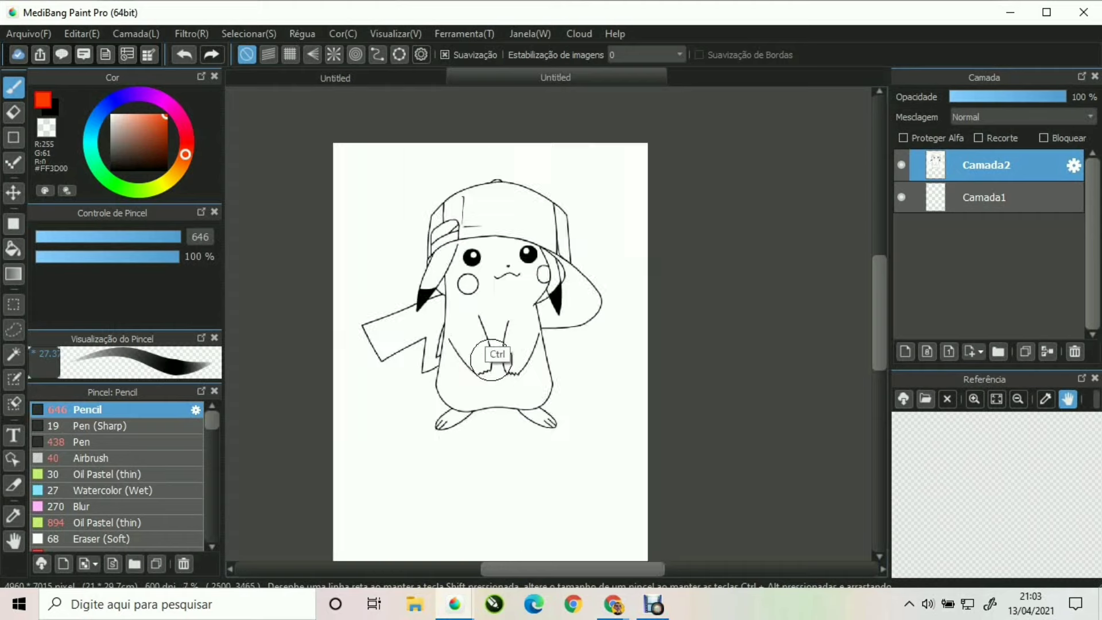
scroll(491, 359, "down", 4)
scroll(496, 340, "up", 5)
left_click_drag(495, 340, 505, 281)
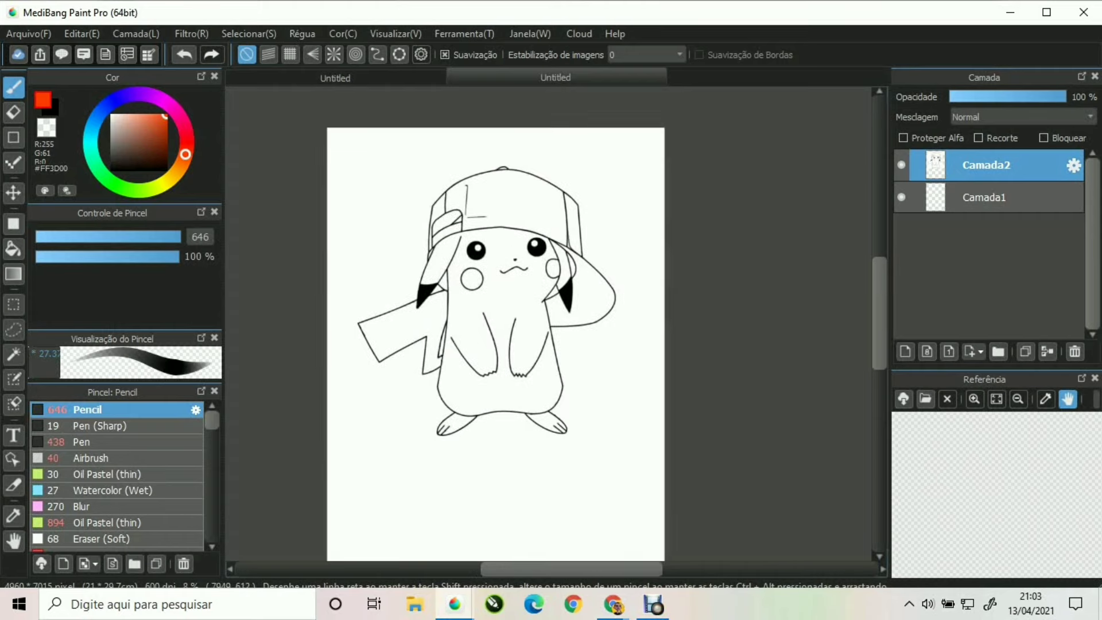
left_click_drag(987, 165, 987, 213)
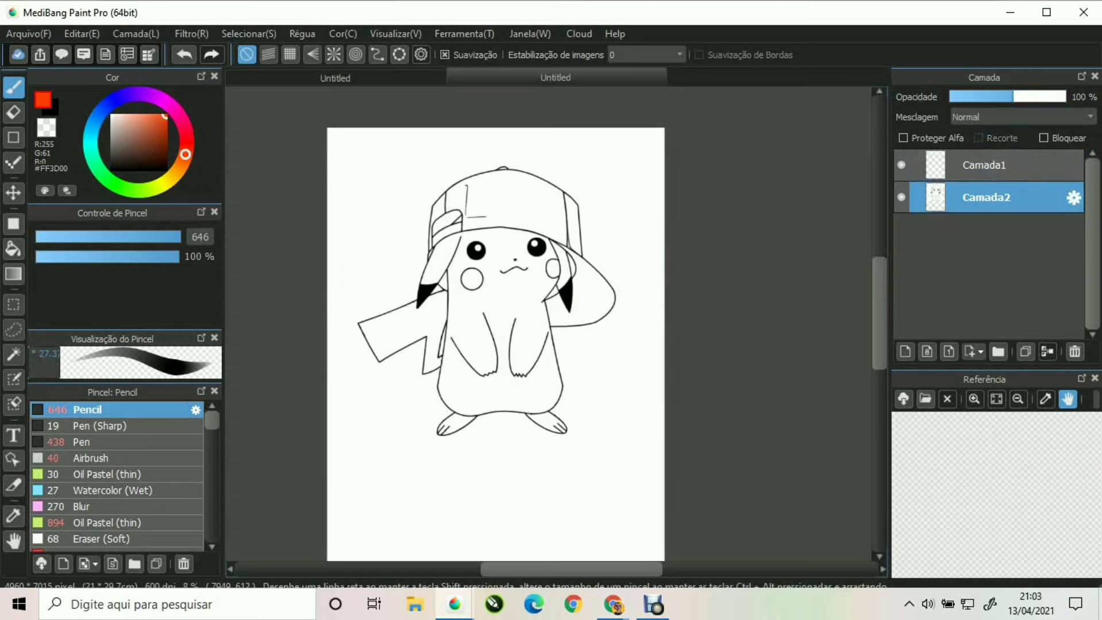
left_click(1013, 97)
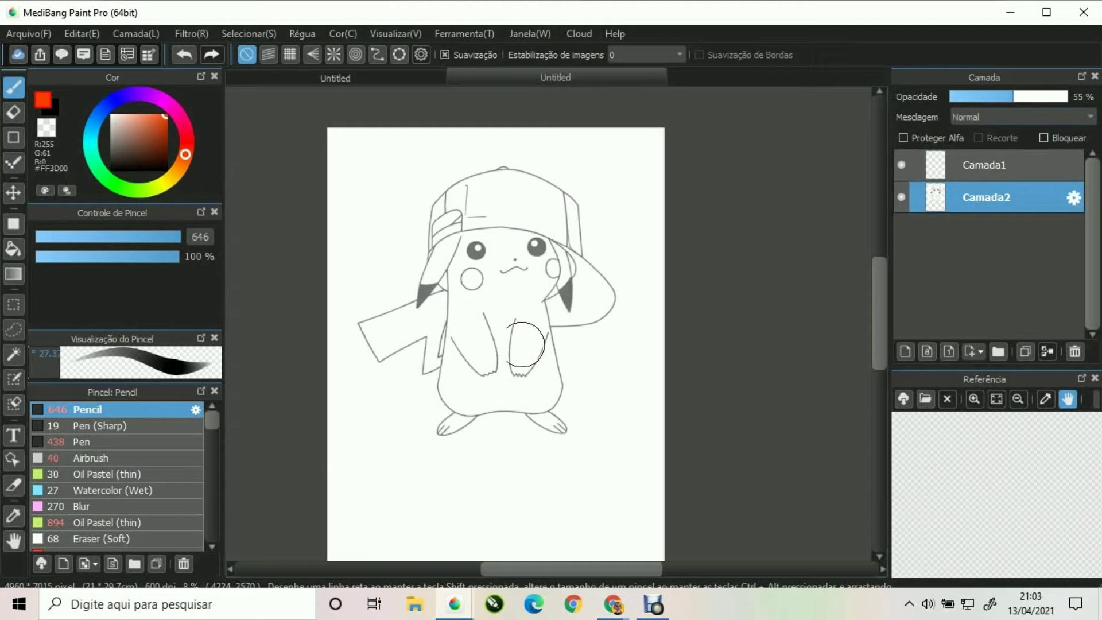
Move the Pikachu layer Camada2 straight down to the middle of the page
key("v")
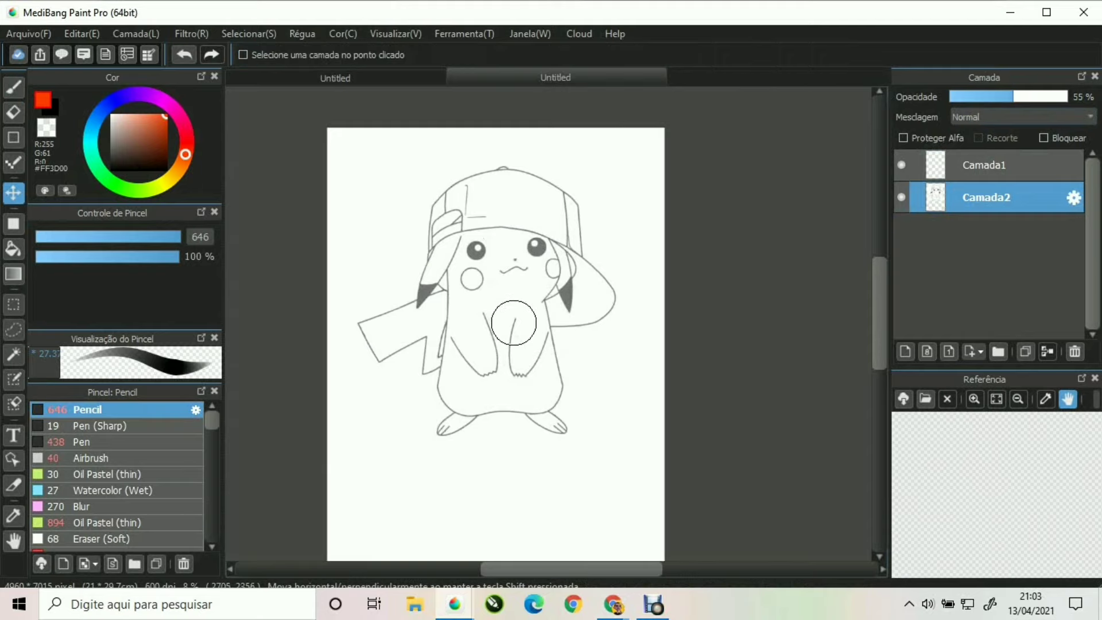
left_click_drag(513, 323, 515, 367)
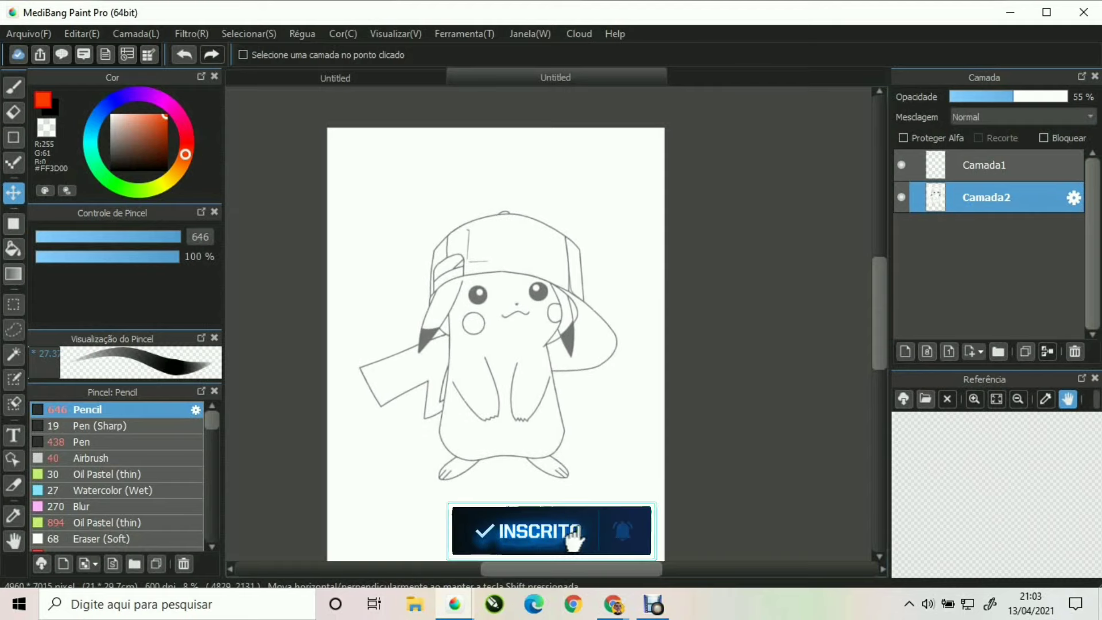
Rename the layer Camada2 as original and the layer Camada1 as rascunho
double_click(986, 198)
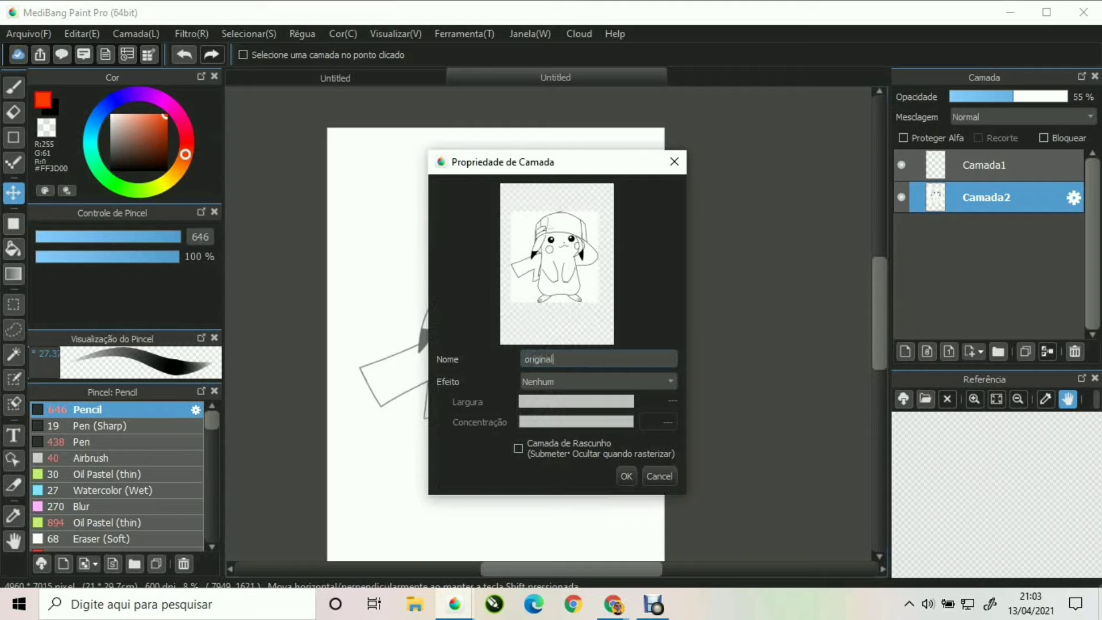
key("Return")
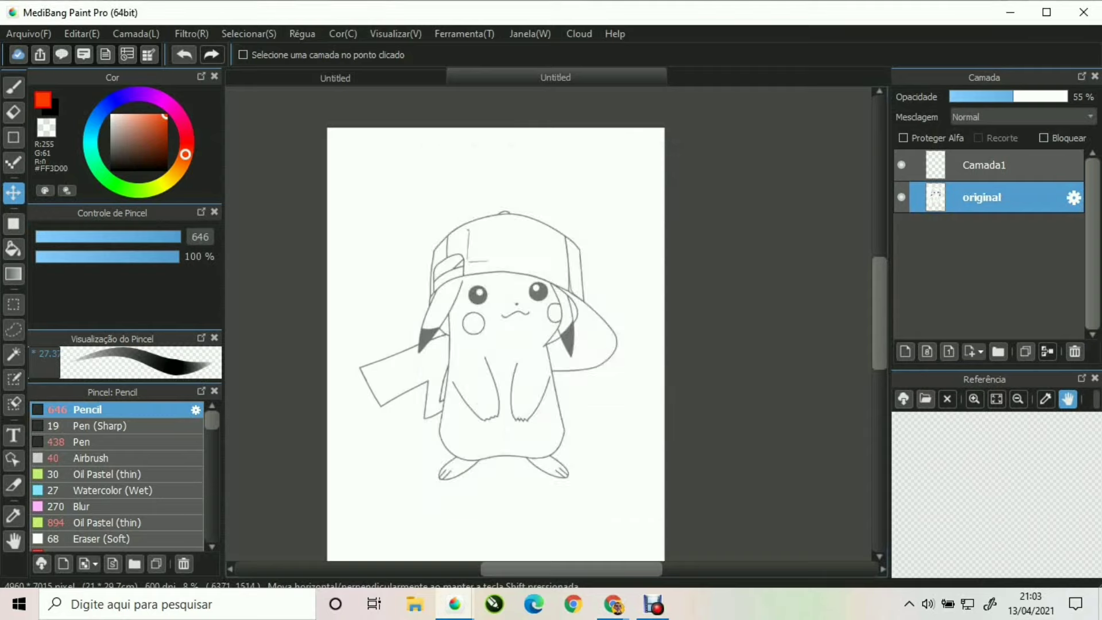
double_click(986, 165)
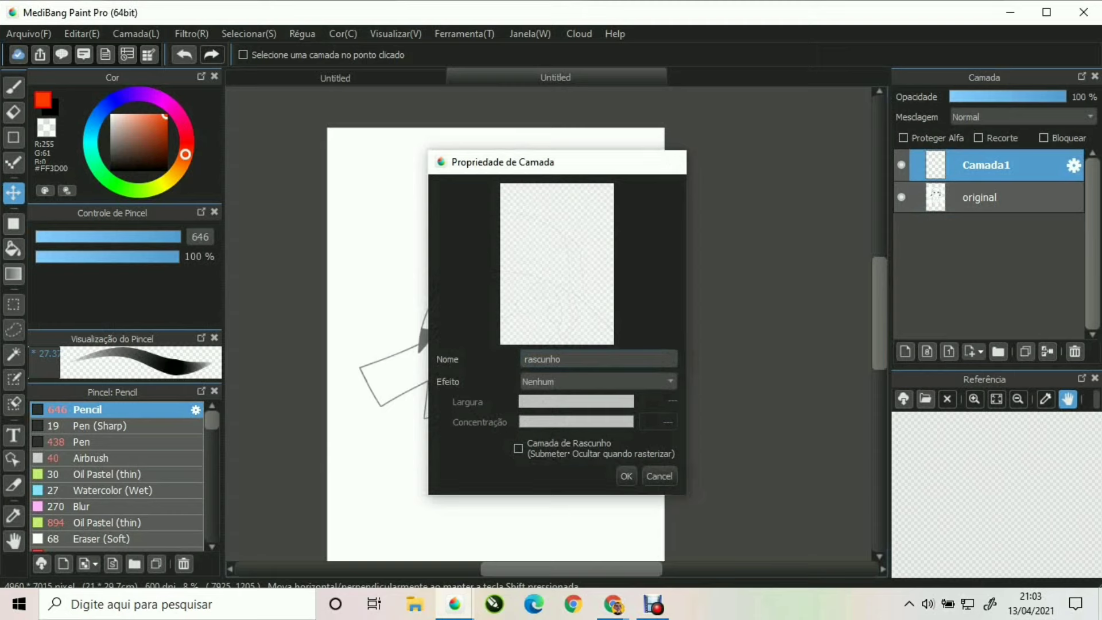
key("Return")
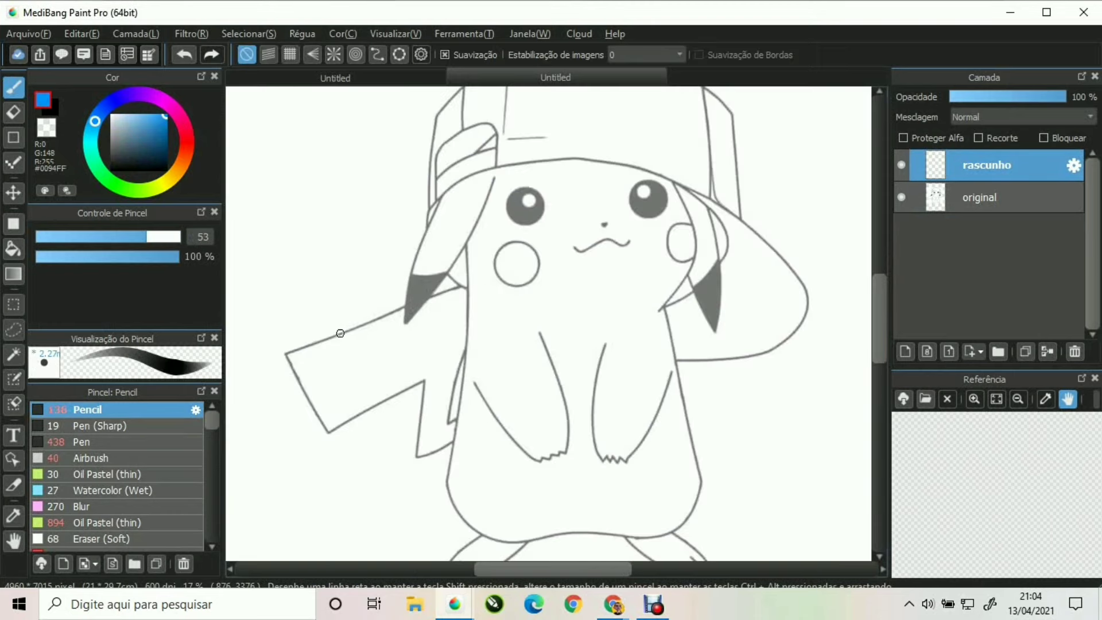
Set the Pencil's image stabilization to 10 and trace the upper edge of the ear beside the cap strap in blue
scroll(335, 345, "up", 3)
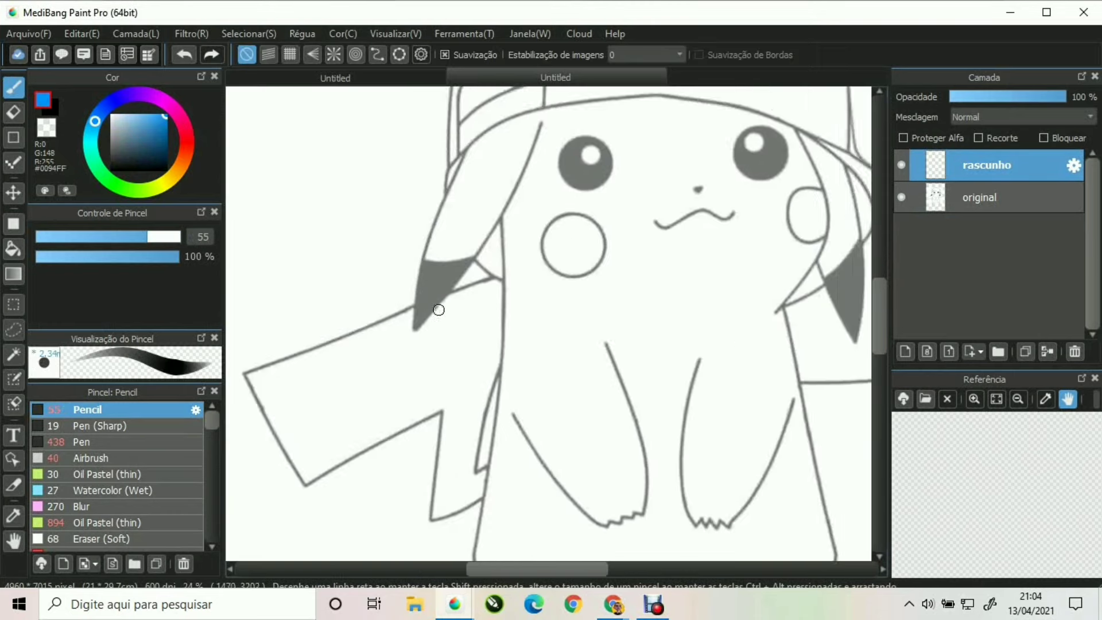
scroll(414, 308, "up", 3)
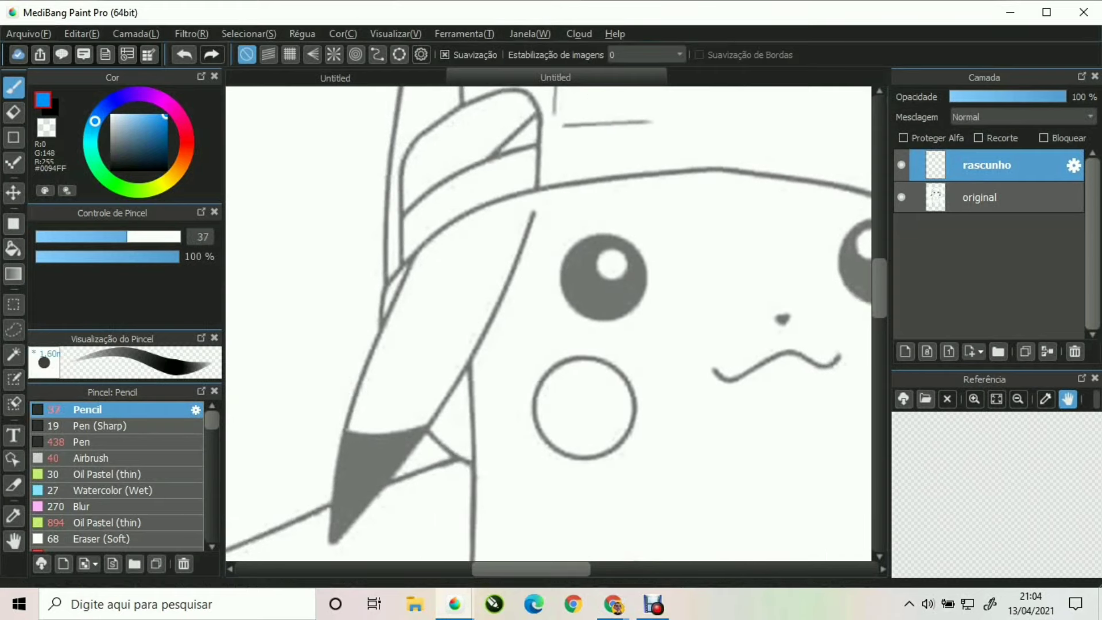
left_click(654, 55)
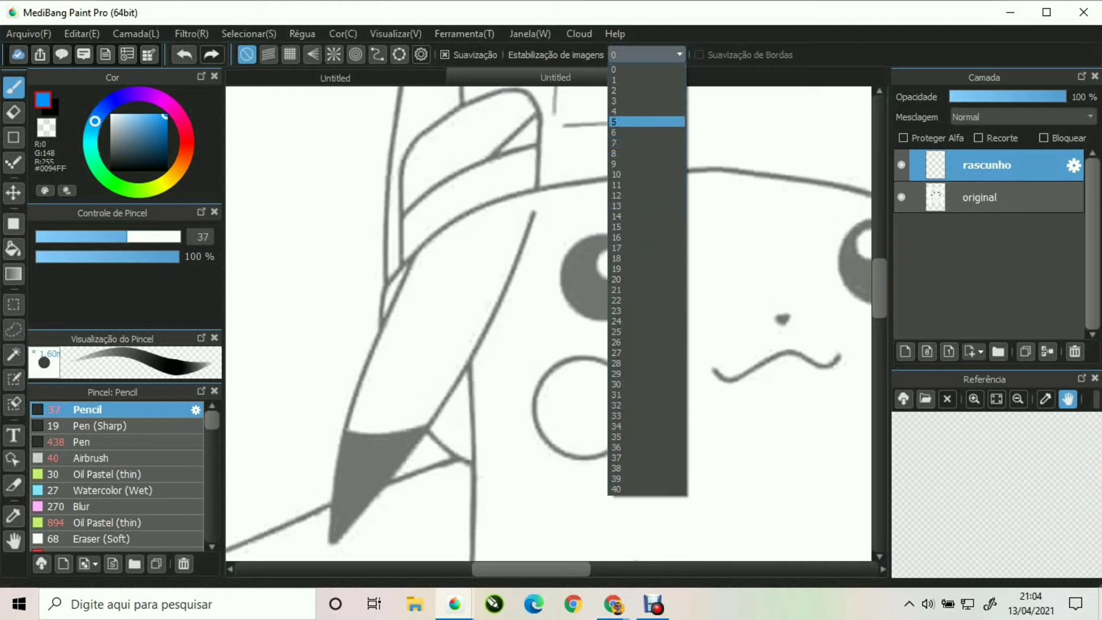
left_click(623, 175)
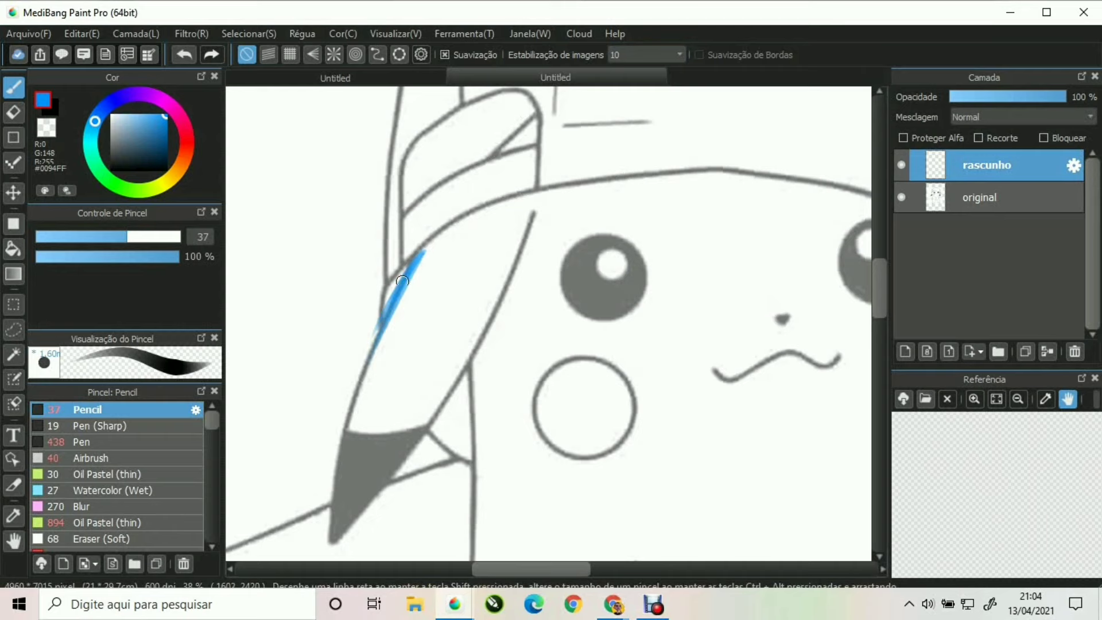
Trace both edges of the ear and the cap edge above it on rascunho with the black Pen, size 49, stabilization 40
scroll(534, 224, "up", 2)
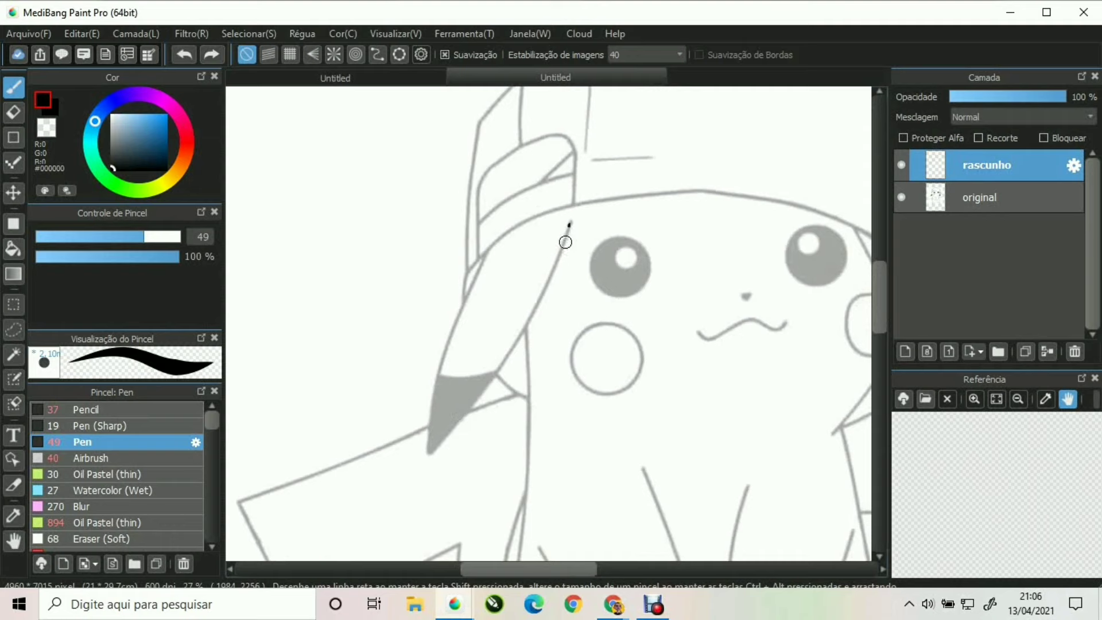
mouse_move(565, 241)
left_mouse_down()
mouse_move(516, 358)
mouse_move(426, 468)
left_mouse_up()
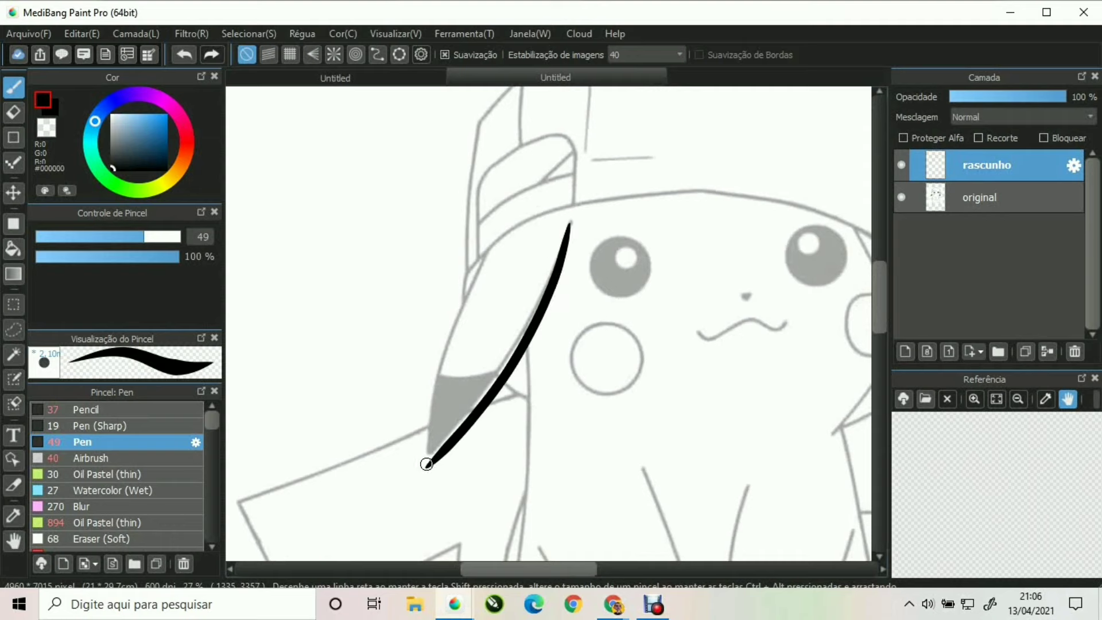
left_click_drag(435, 384, 495, 238)
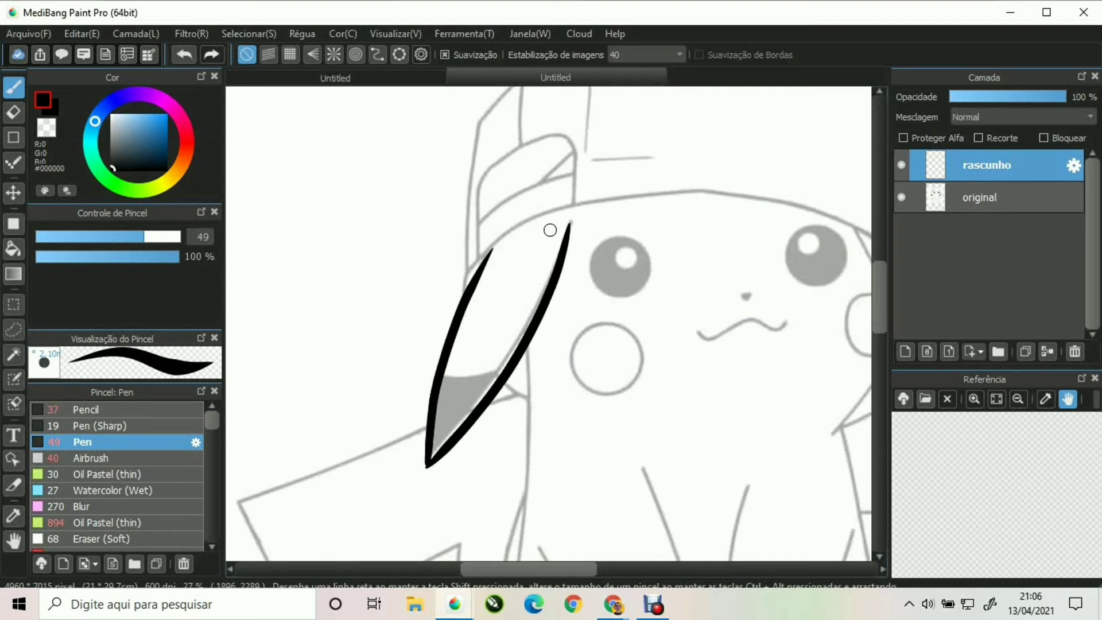
scroll(540, 258, "up", 3)
scroll(540, 266, "up", 2)
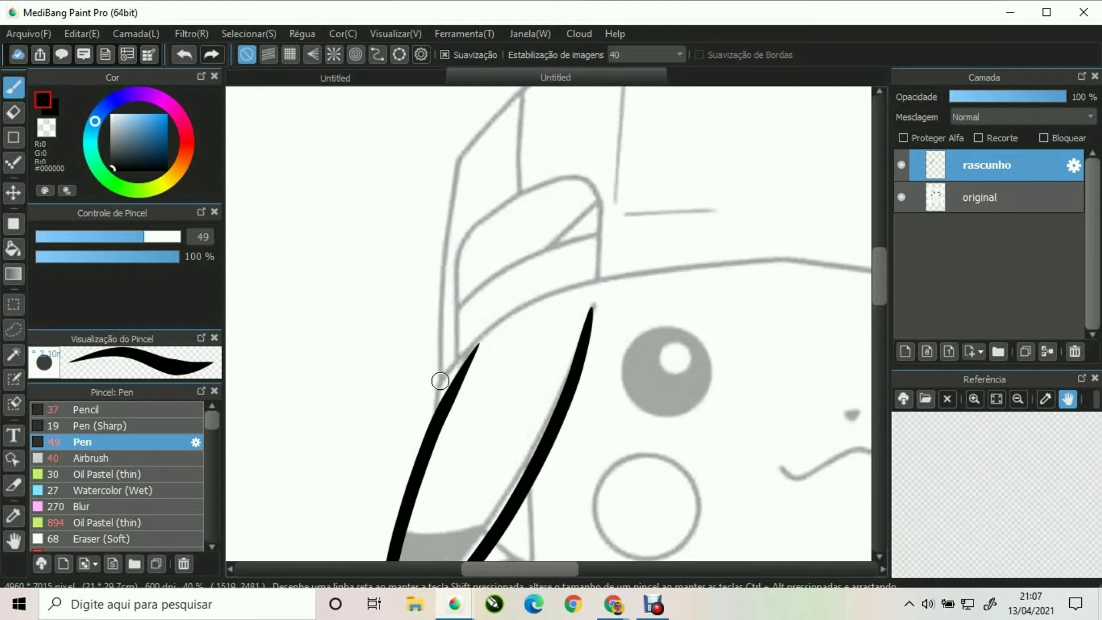
left_click_drag(475, 344, 596, 263)
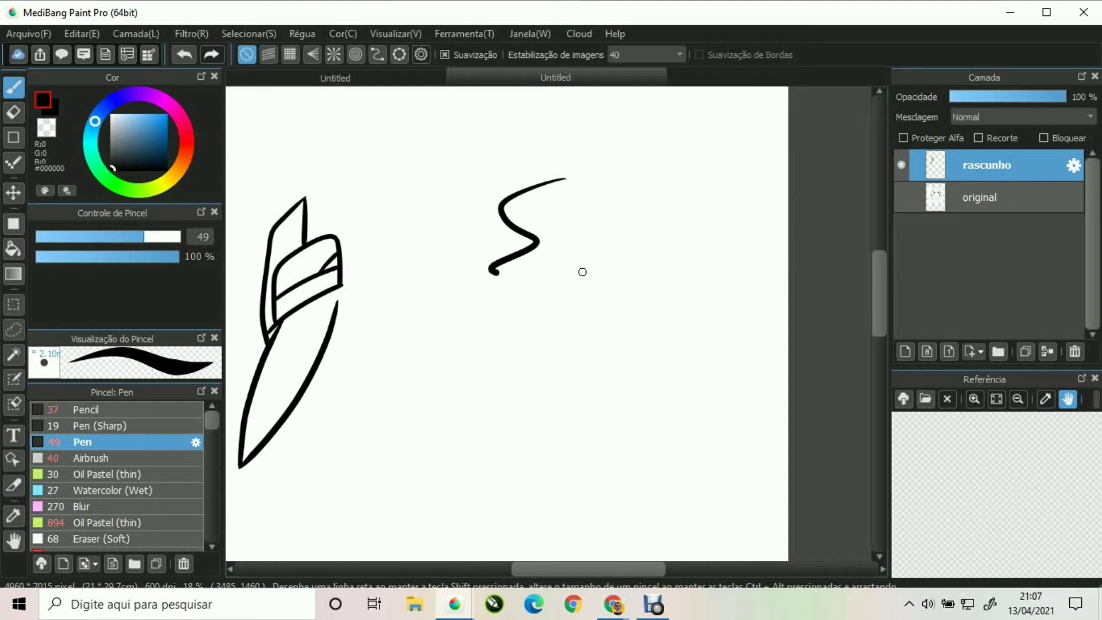
Draw a zigzag test stroke with stabilization 40 on the empty page area, and a second one beside it with stabilization 0
mouse_move(582, 272)
left_mouse_down()
mouse_move(454, 317)
mouse_move(545, 332)
mouse_move(445, 371)
mouse_move(511, 367)
mouse_move(504, 407)
mouse_move(436, 453)
mouse_move(395, 519)
left_mouse_up()
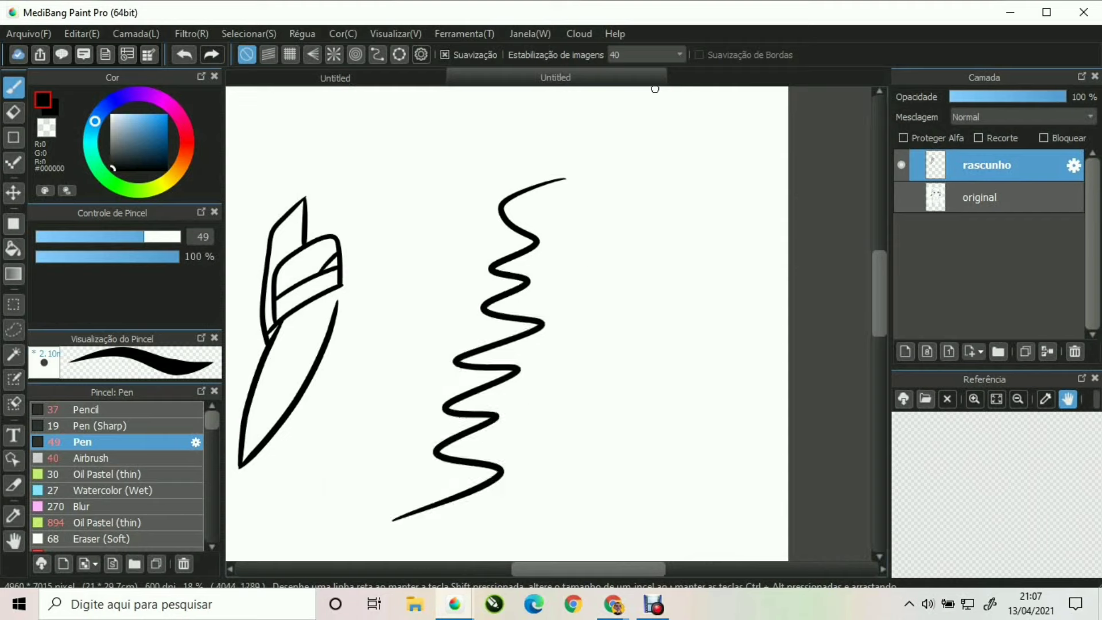
left_click(679, 54)
left_click(615, 69)
mouse_move(641, 189)
left_mouse_down()
mouse_move(659, 222)
mouse_move(643, 263)
mouse_move(602, 298)
mouse_move(604, 319)
mouse_move(665, 334)
mouse_move(609, 395)
mouse_move(642, 408)
mouse_move(609, 438)
mouse_move(567, 449)
left_mouse_up()
Set the image stabilization to 21 and draw another zigzag test stroke beside the earlier ones
left_click(680, 54)
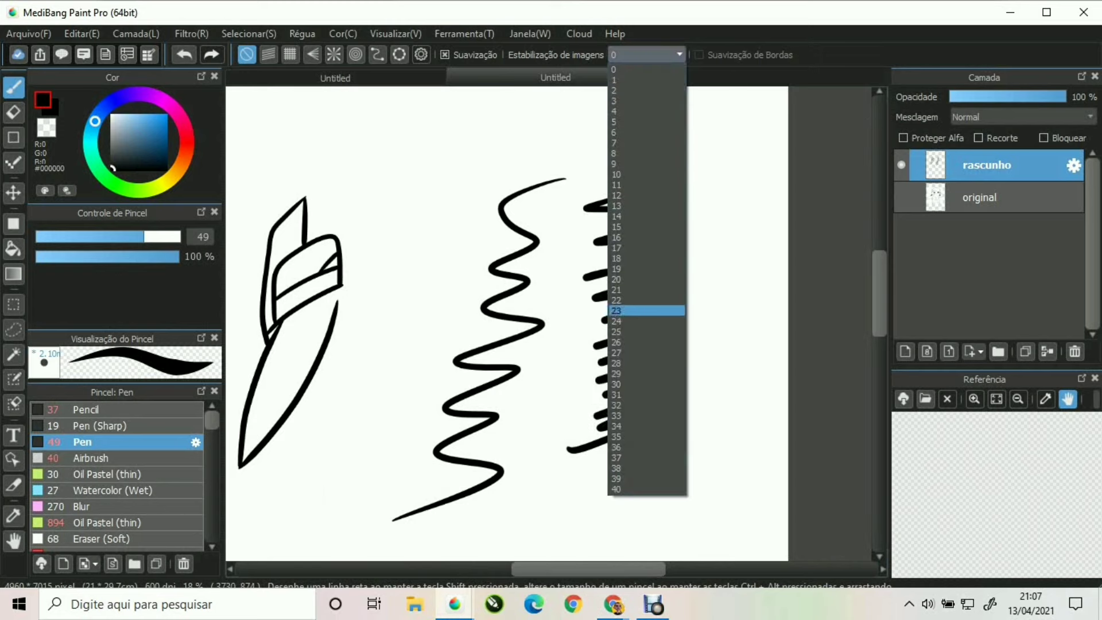
left_click(631, 290)
mouse_move(431, 223)
left_mouse_down()
mouse_move(401, 263)
mouse_move(408, 288)
mouse_move(374, 340)
mouse_move(443, 349)
mouse_move(435, 378)
mouse_move(365, 444)
mouse_move(390, 465)
left_mouse_up()
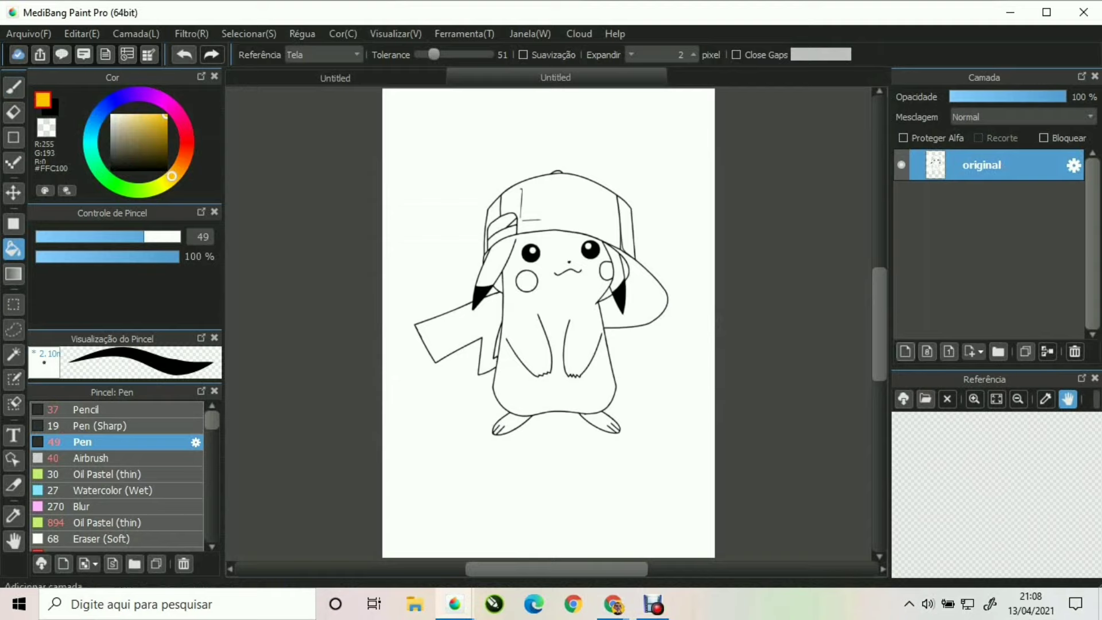
Add a new layer beneath the original layer and name it base pintura
left_click(905, 351)
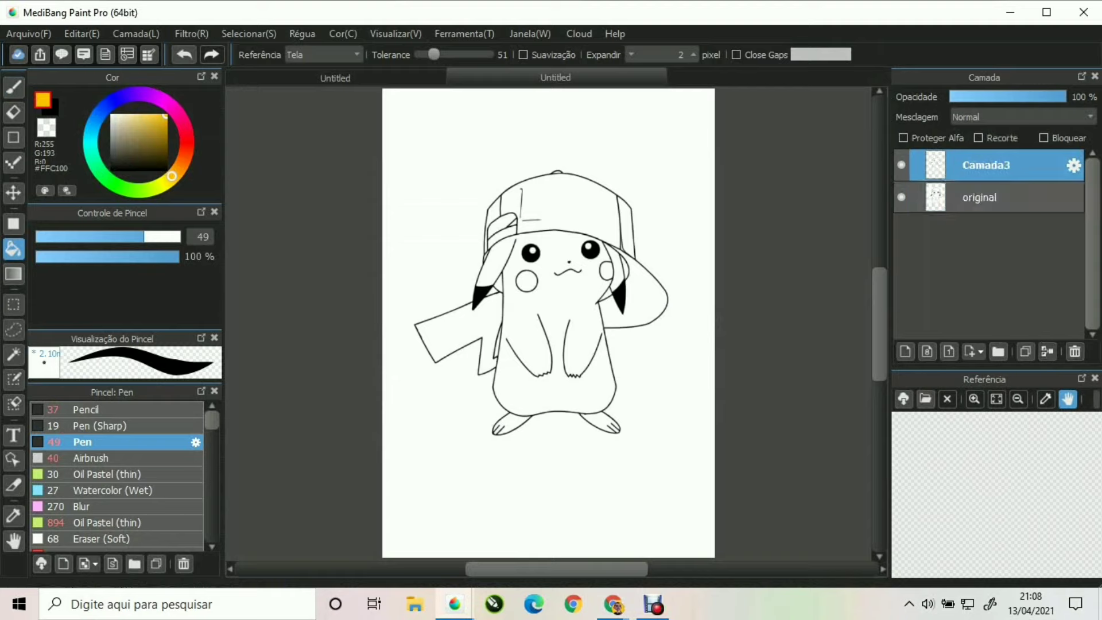
left_click_drag(999, 165, 999, 210)
left_click(1074, 197)
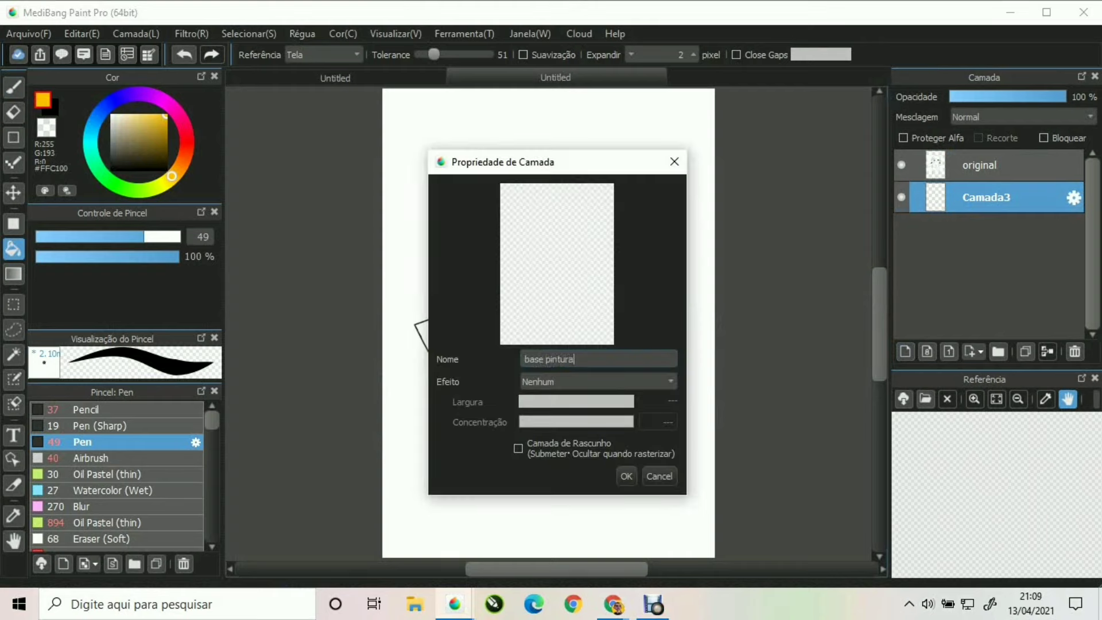
key("Return")
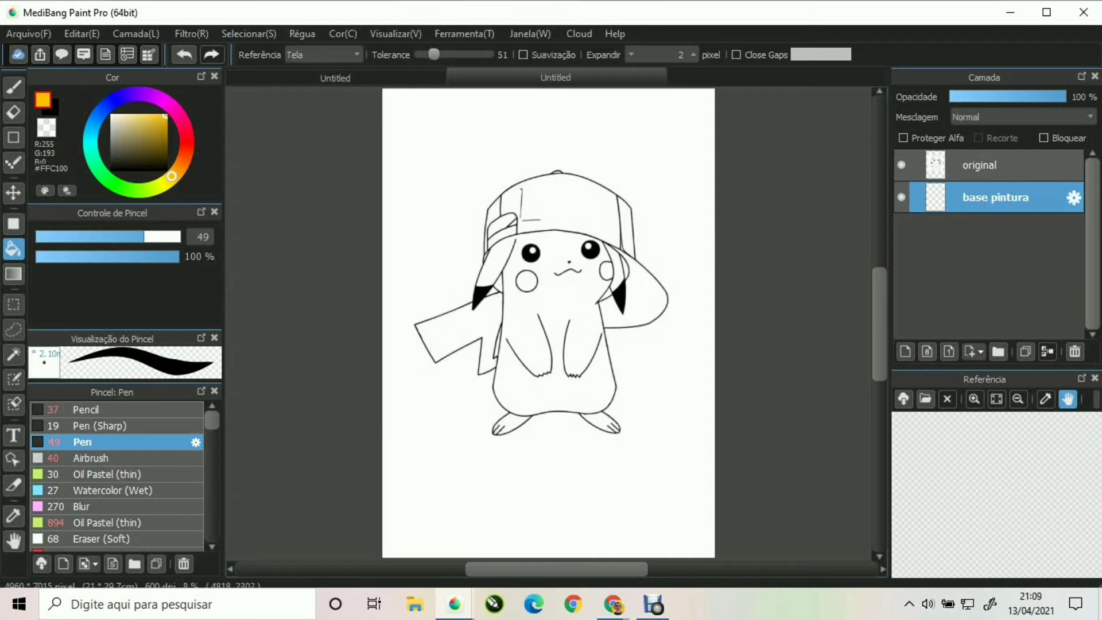
Try the Multiplicação blending mode on the original layer and return it to Normal
left_click(998, 165)
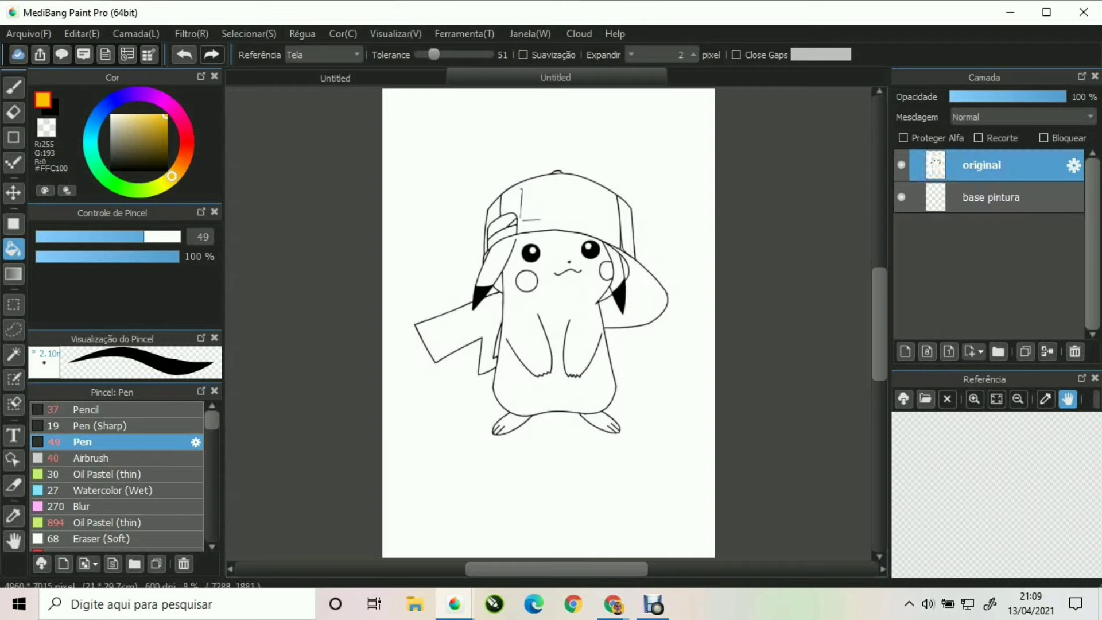
left_click(1023, 117)
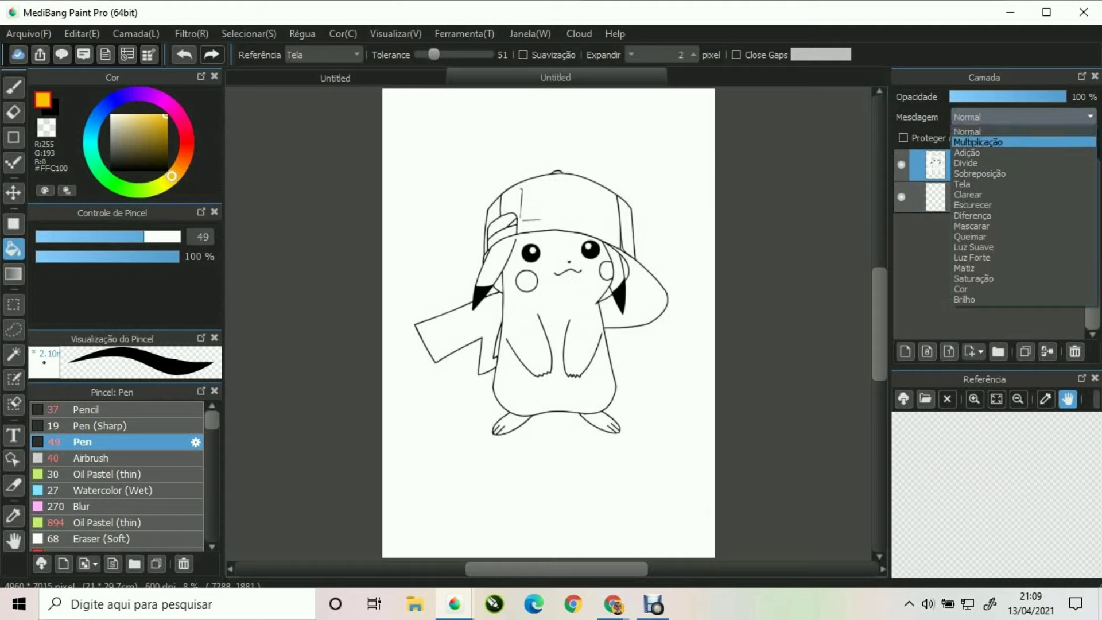
left_click(988, 142)
left_click(1024, 117)
left_click(978, 131)
Paint a yellow #FFCE00 Pen stroke at size 384 across the top of the cap on the base pintura layer
left_click_drag(524, 207, 509, 273)
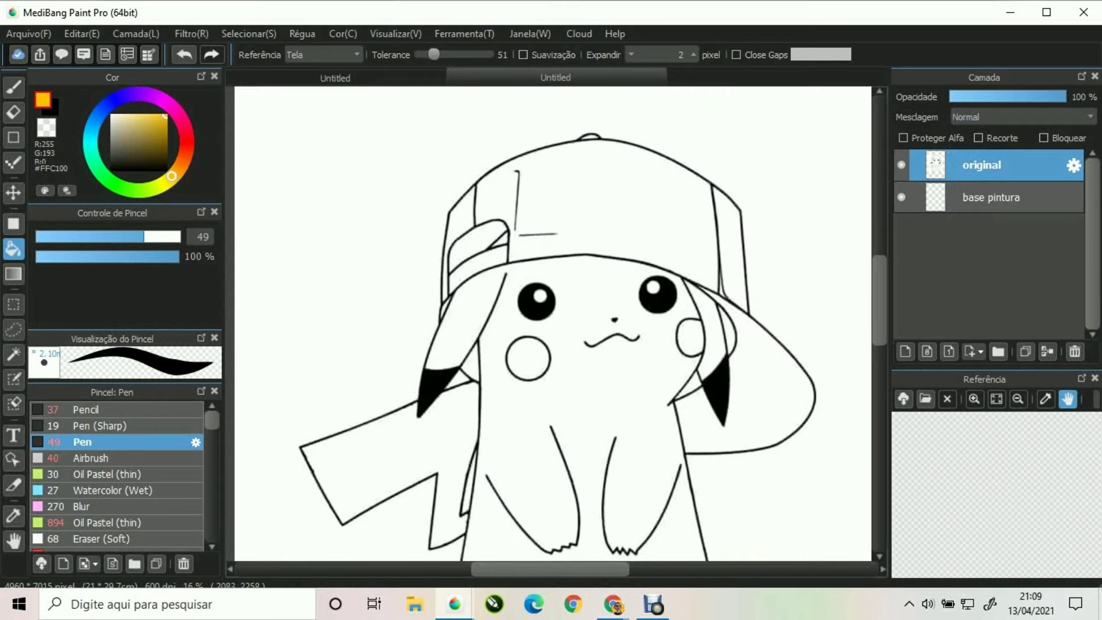
key("b")
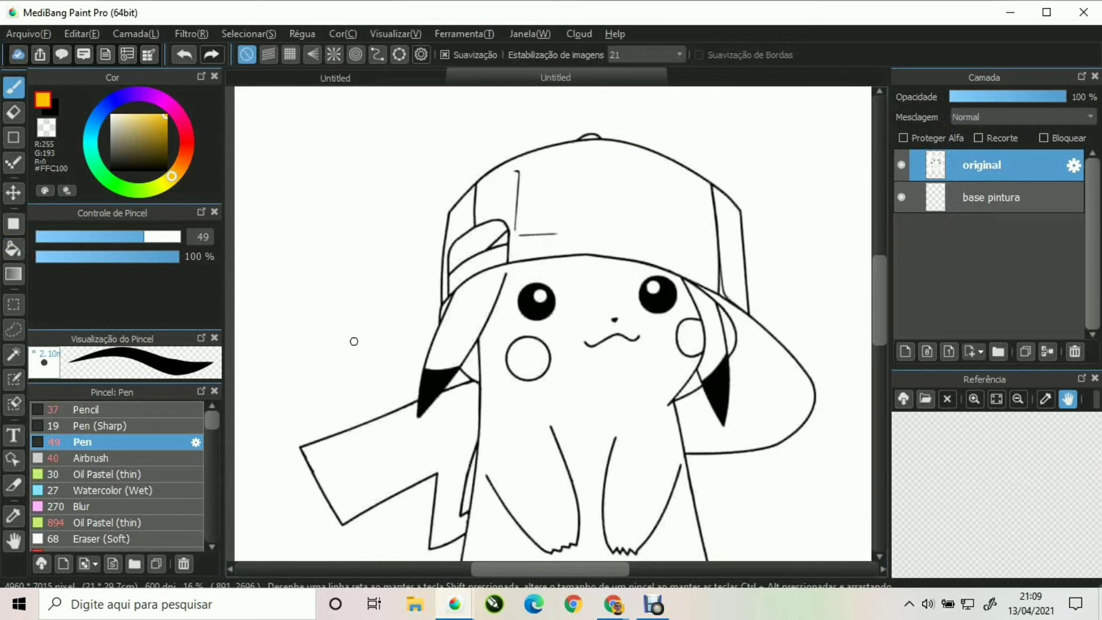
left_click(179, 236)
left_click_drag(173, 174, 170, 179)
left_click(995, 198)
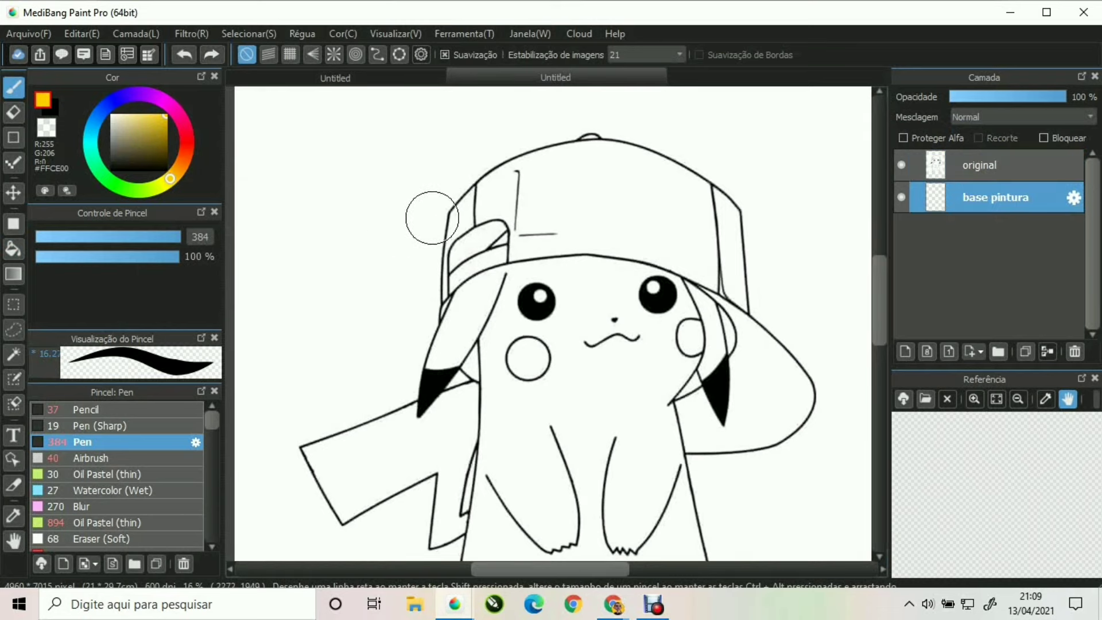
mouse_move(490, 133)
left_mouse_down()
mouse_move(591, 125)
mouse_move(718, 136)
mouse_move(743, 124)
left_mouse_up()
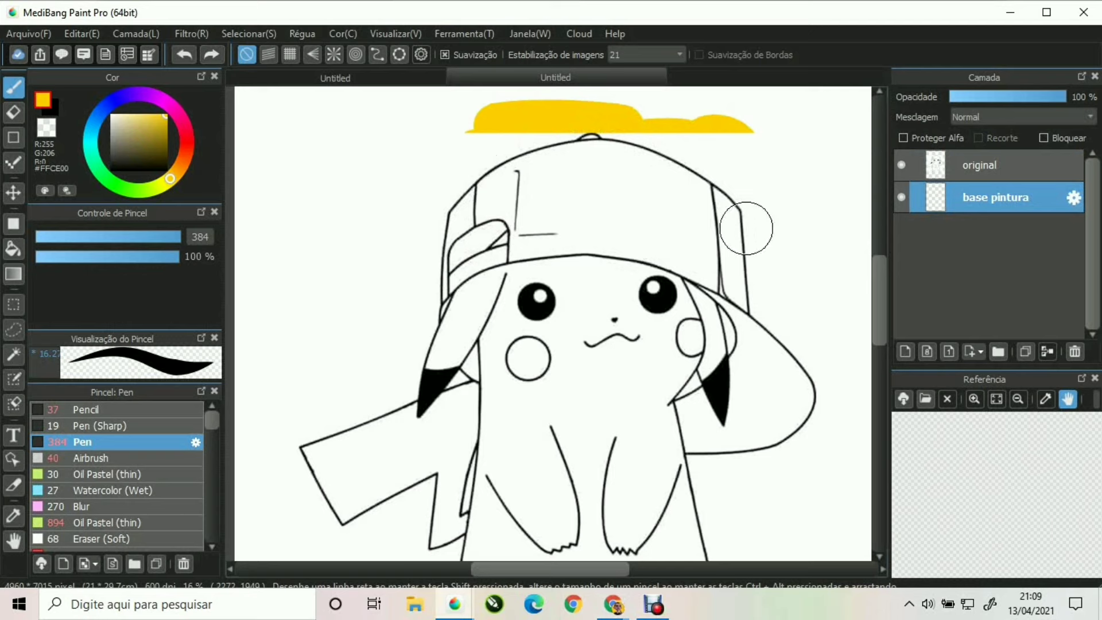
Set the original line-art layer's blending mode to Multiplicação
left_click(979, 165)
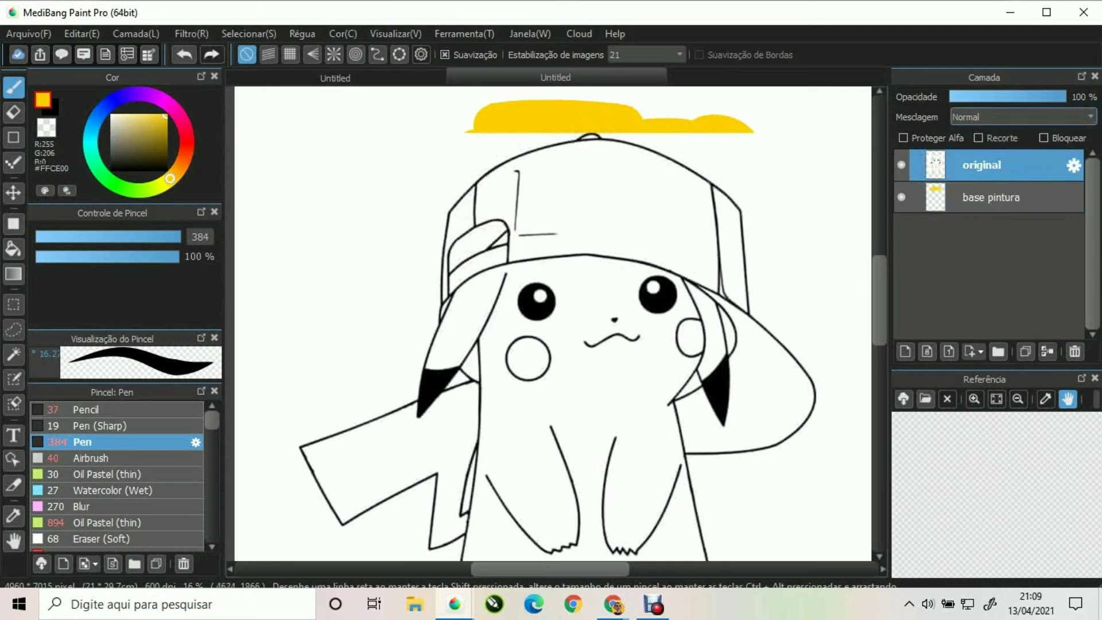
left_click(1021, 116)
left_click(978, 142)
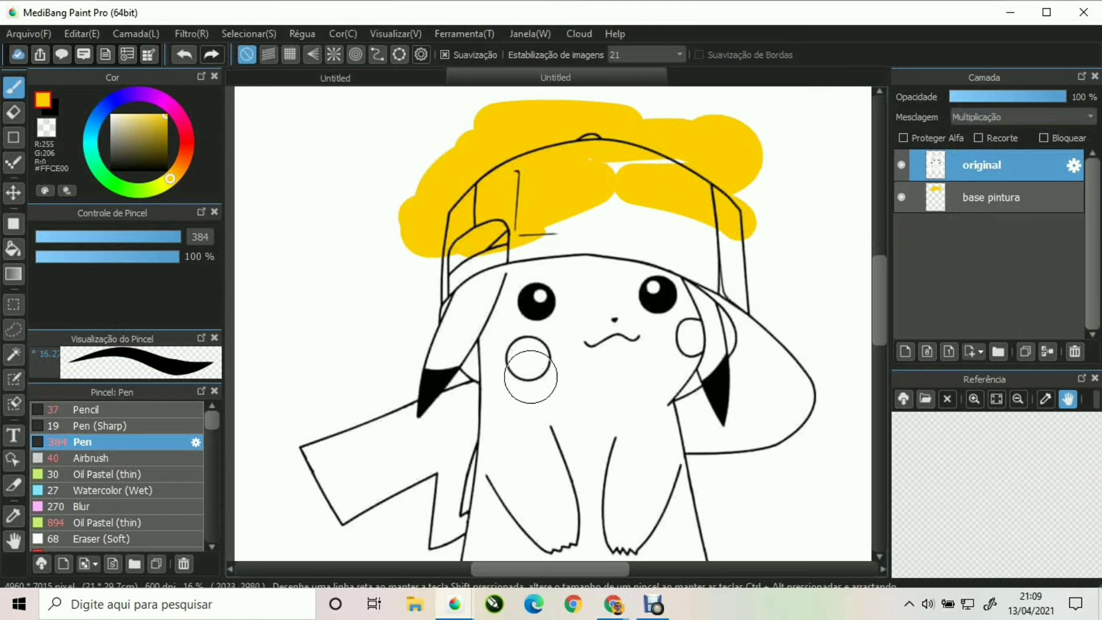
Paint yellow over the cap, ear and face on the base pintura layer and clear all paint from that layer
left_click(995, 197)
mouse_move(612, 247)
left_mouse_down()
mouse_move(556, 334)
mouse_move(522, 342)
mouse_move(496, 302)
mouse_move(483, 244)
mouse_move(459, 356)
mouse_move(477, 264)
mouse_move(436, 356)
mouse_move(457, 283)
left_mouse_up()
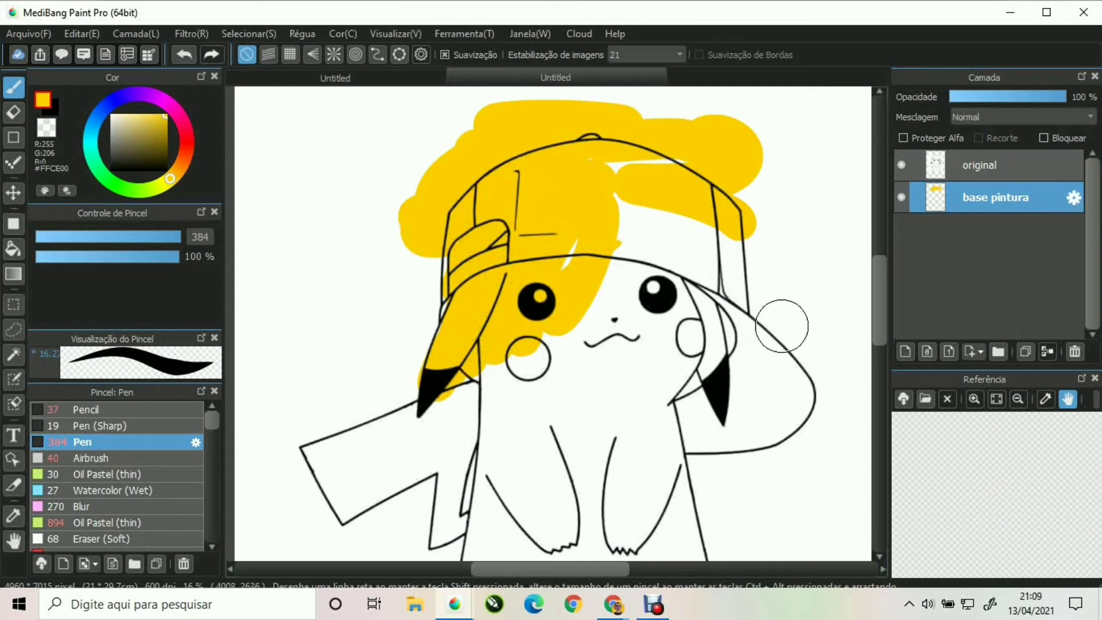
key("Delete")
Fill Pikachu's tail with yellow on base pintura using the Bucket with tolerance 40 and expansion 0 pixels, and check the fill's edges up close
key("g")
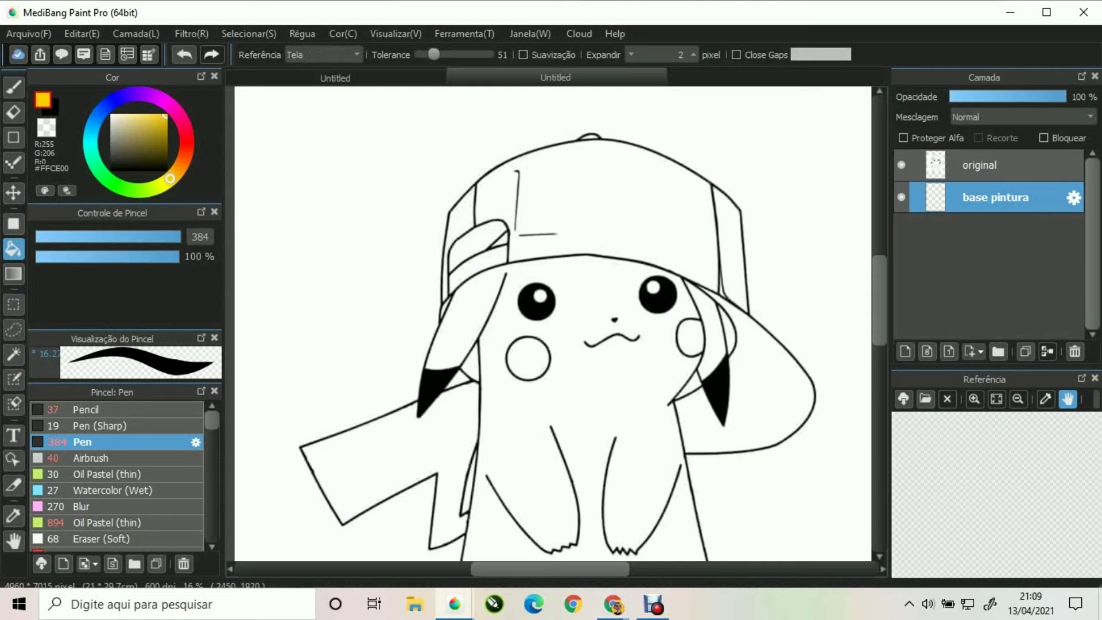
scroll(553, 323, "down", 3)
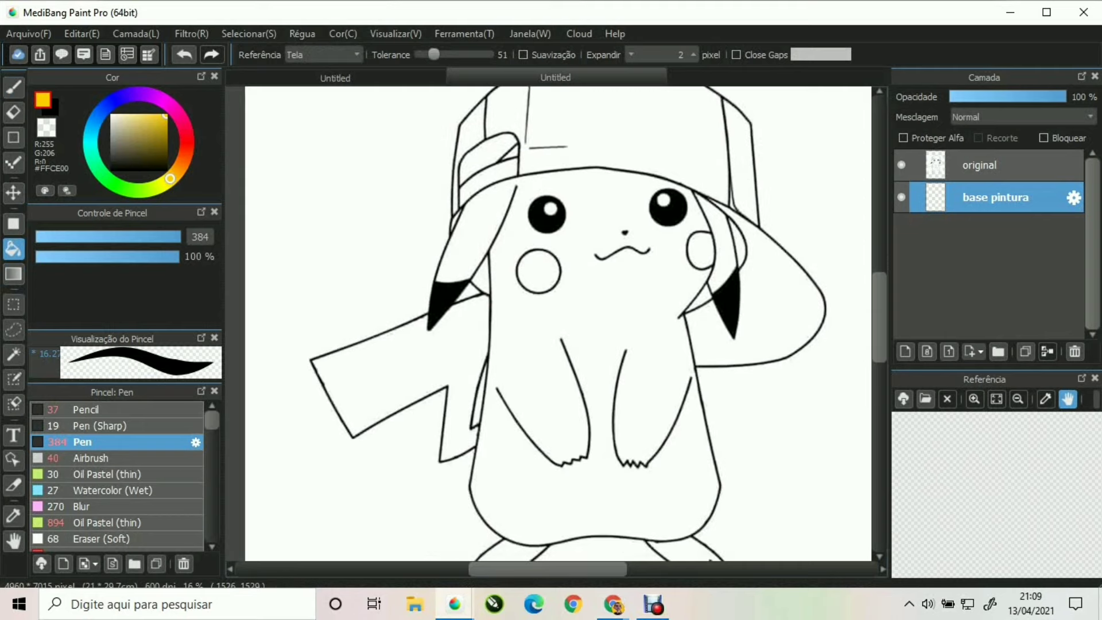
left_click_drag(433, 54, 423, 55)
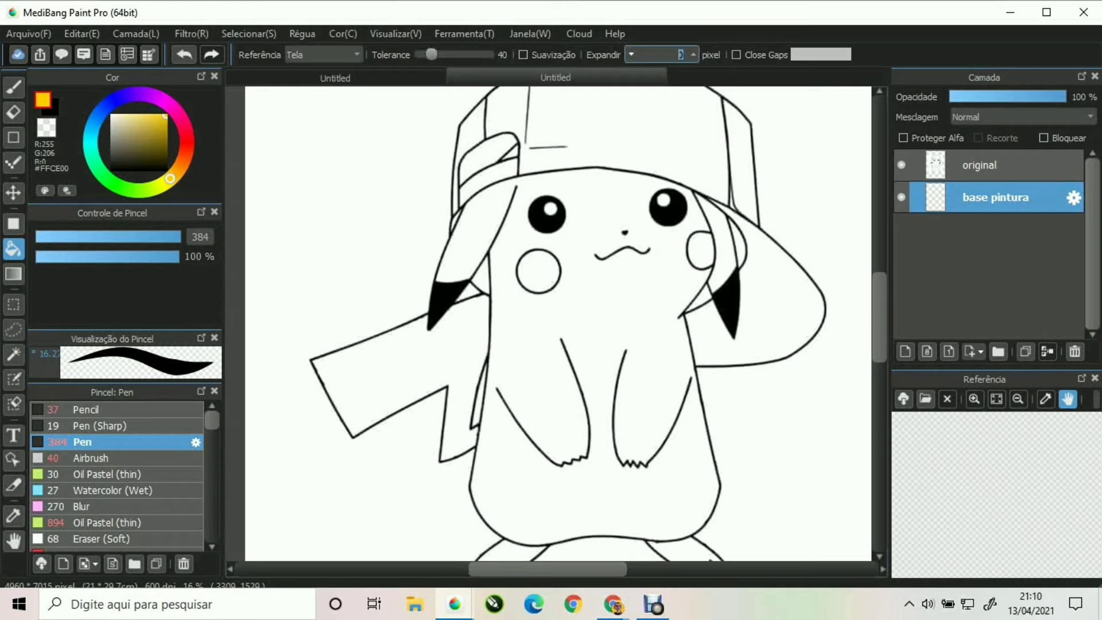
left_click_drag(395, 358, 388, 241)
left_click(376, 338)
scroll(402, 334, "up", 6)
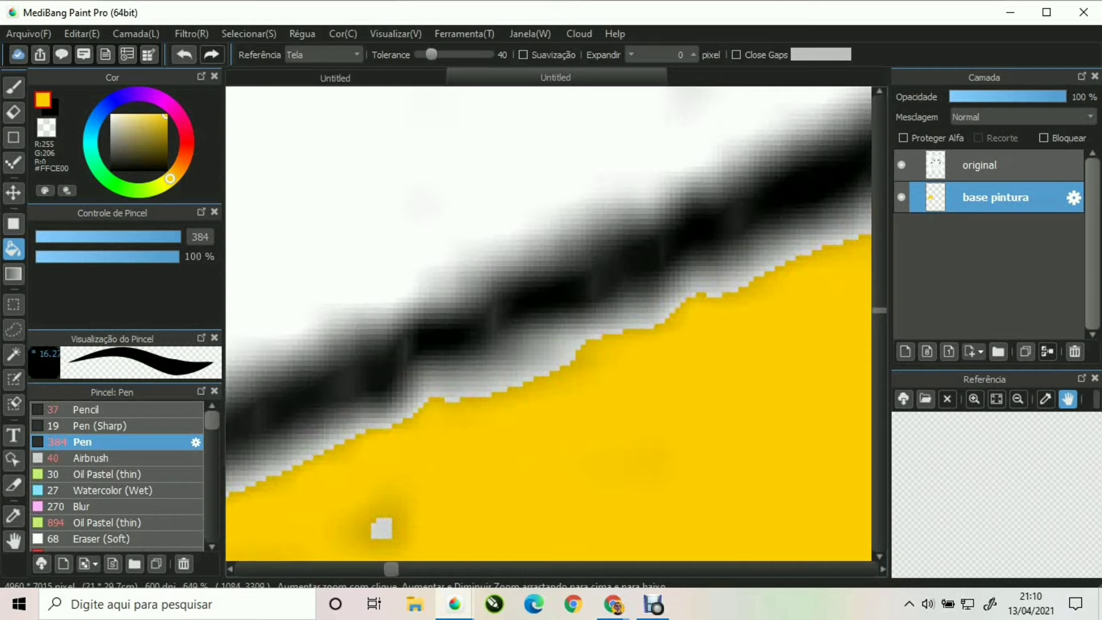
scroll(382, 527, "down", 8)
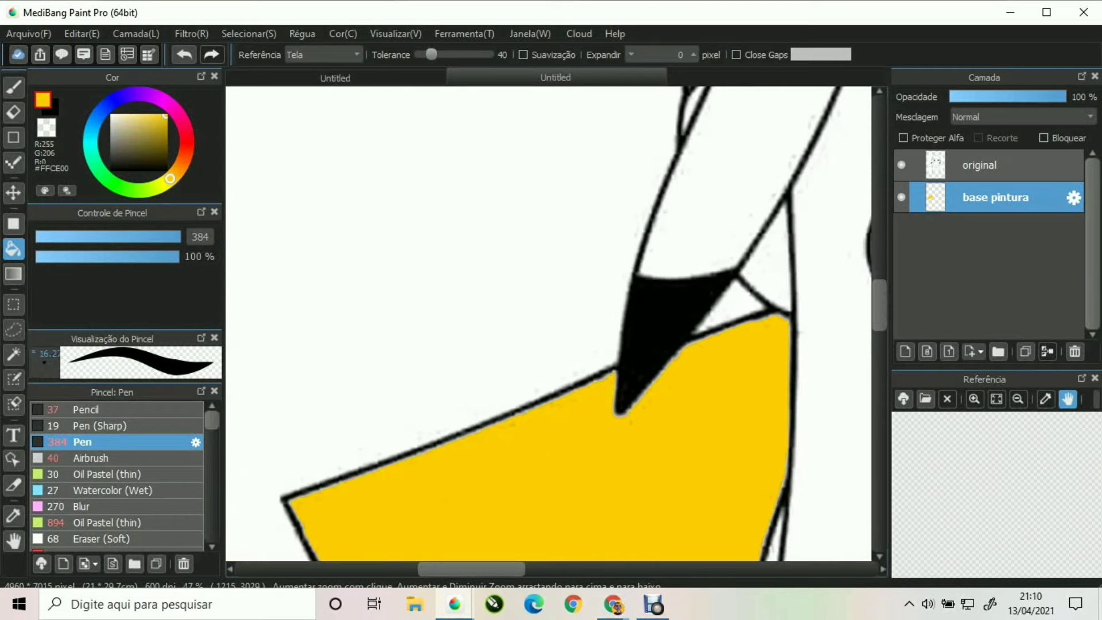
Undo the tail fill and refill the tail with yellow using a fill expansion of 3 pixels, checking its edges up close
key("ctrl+z")
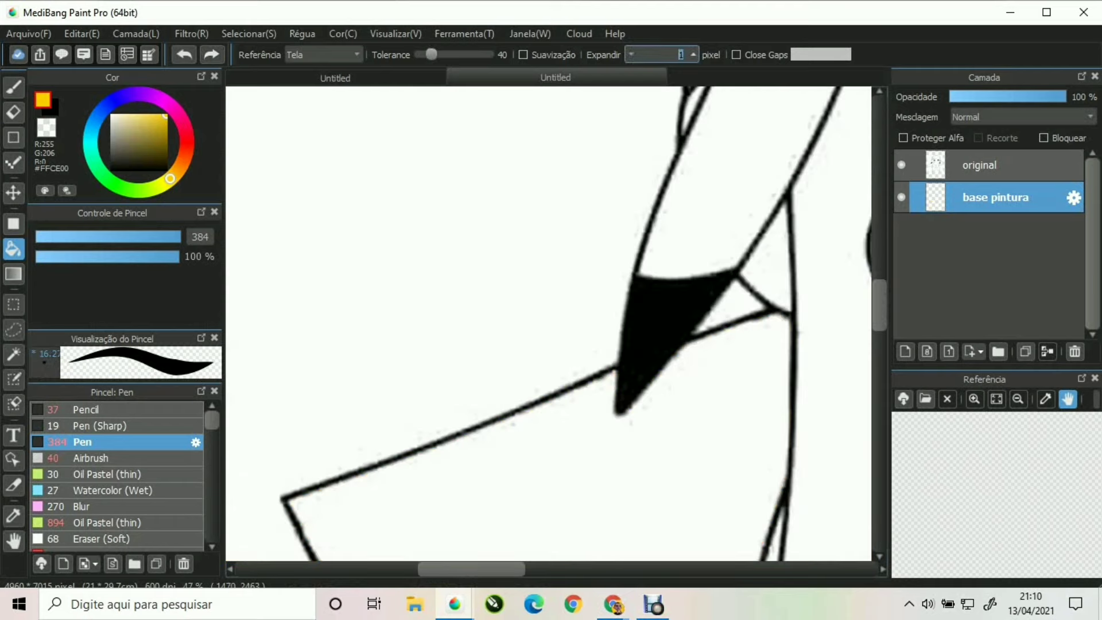
scroll(557, 488, "up", 5)
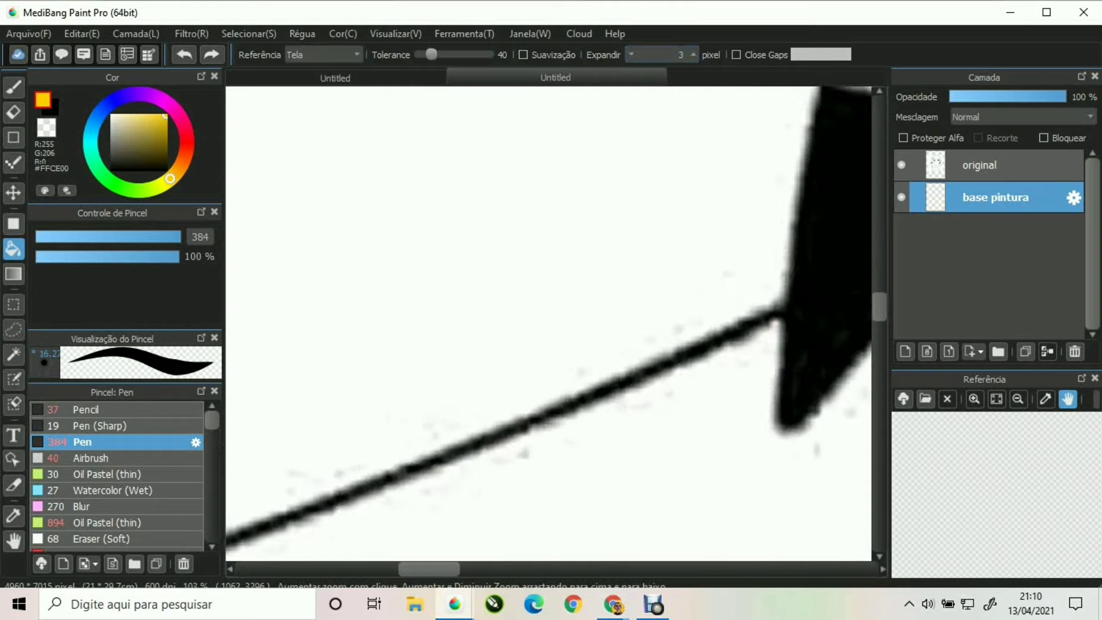
left_click(563, 344)
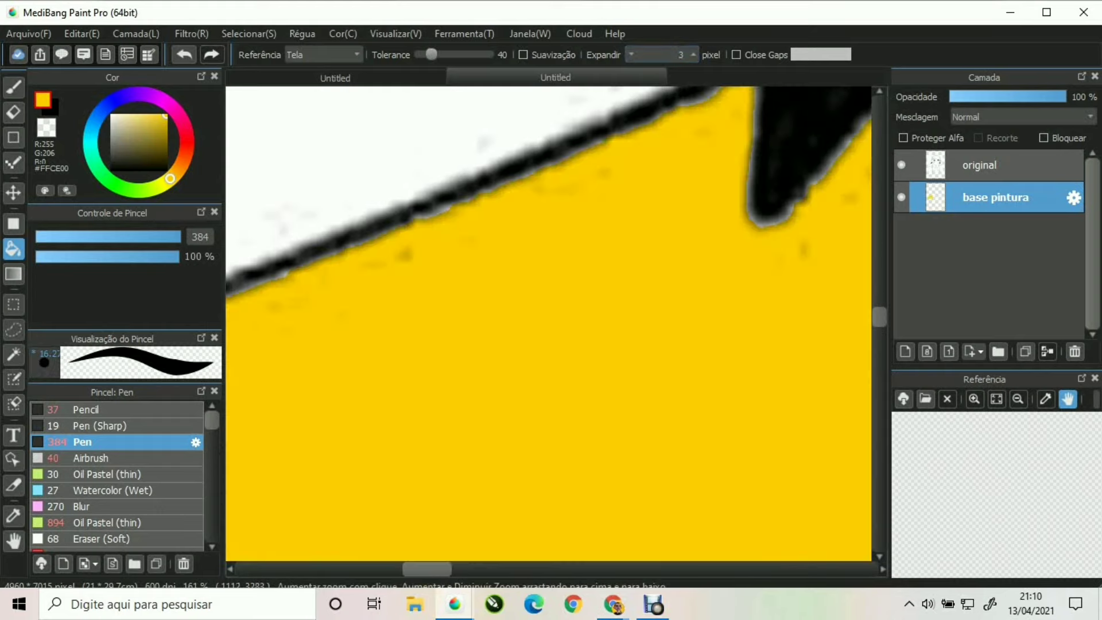
scroll(469, 161, "up", 4)
scroll(469, 218, "down", 4)
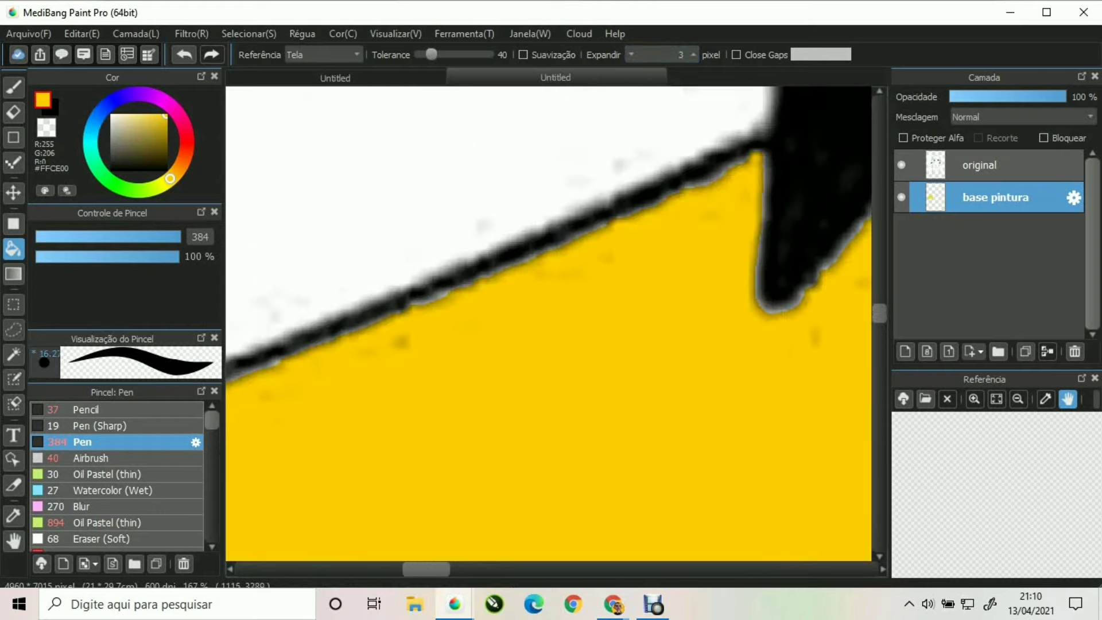
Undo the tail fill, refill it with yellow using a fill expansion of 9 pixels, and check the edge against the line art
key("ctrl+z")
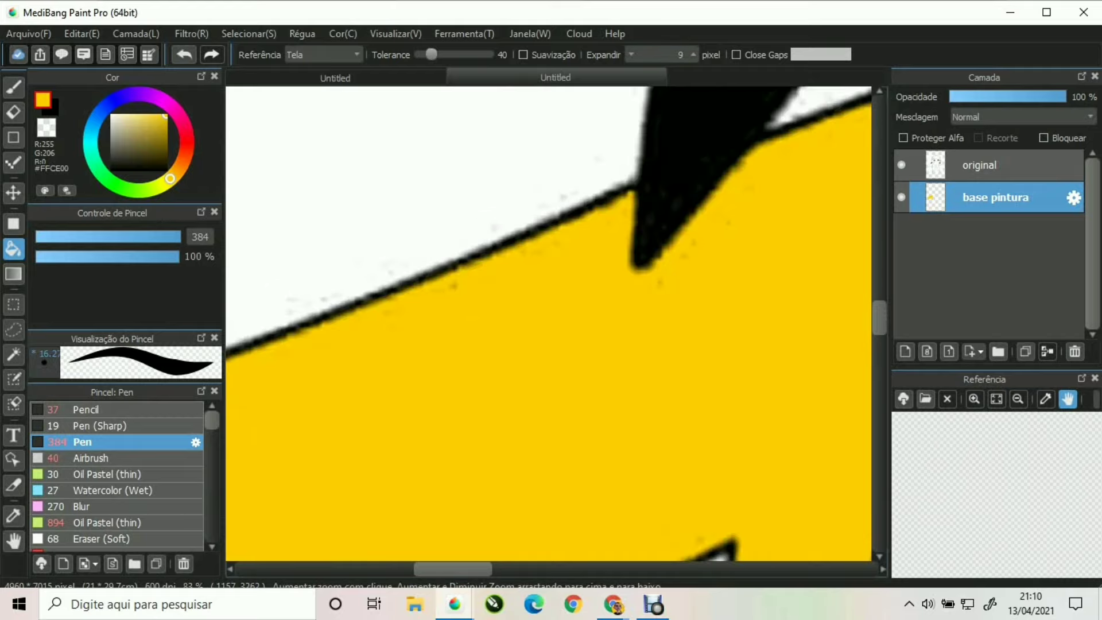
scroll(536, 226, "up", 5)
scroll(551, 322, "down", 10)
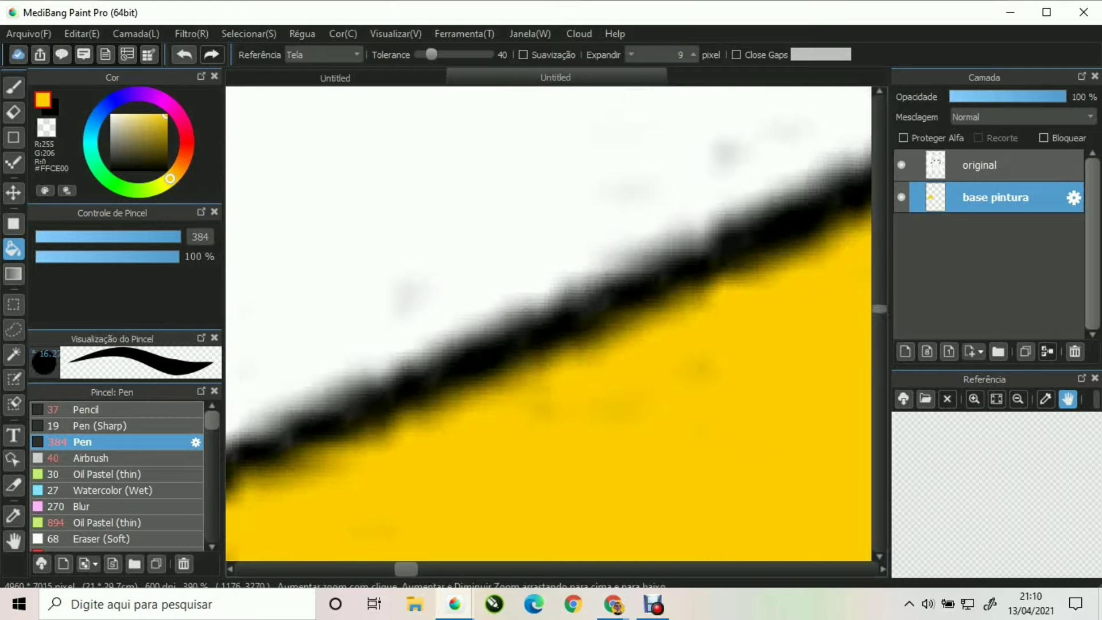
scroll(620, 321, "down", 2)
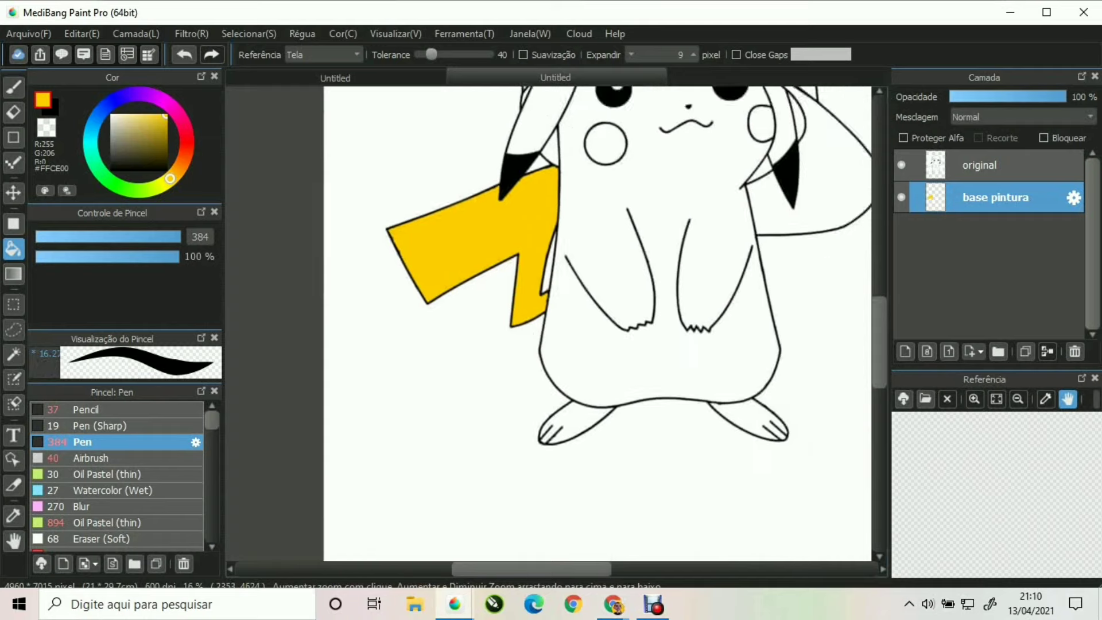
Fill Pikachu's body, both feet and the ear beside the cap's brim with yellow on the base pintura layer
left_click(619, 369)
left_click(588, 409)
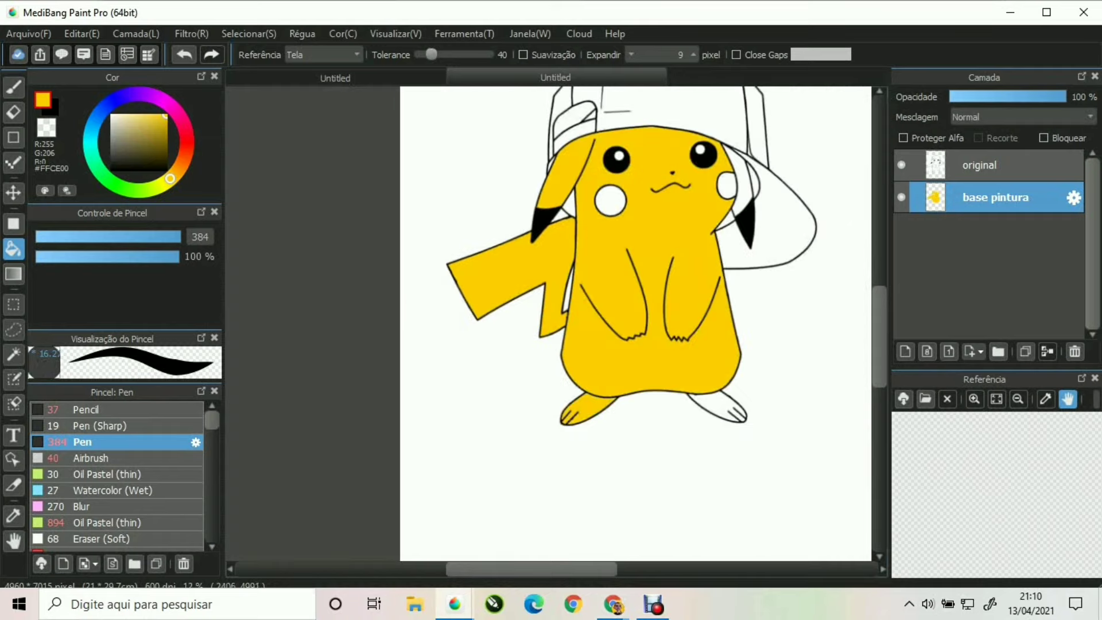
left_click(716, 408)
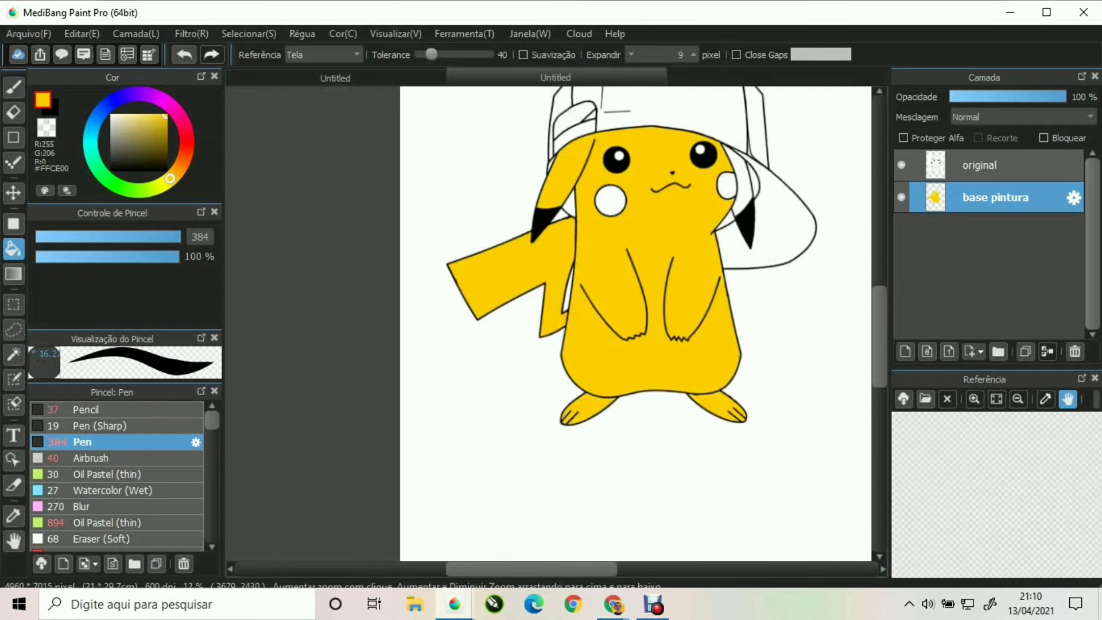
scroll(757, 163, "up", 4)
left_click(730, 201)
Fill both of Pikachu's cheeks with red #FF0007 on the base pintura layer
left_click_drag(476, 260, 508, 320)
left_click(187, 141)
left_click(475, 304)
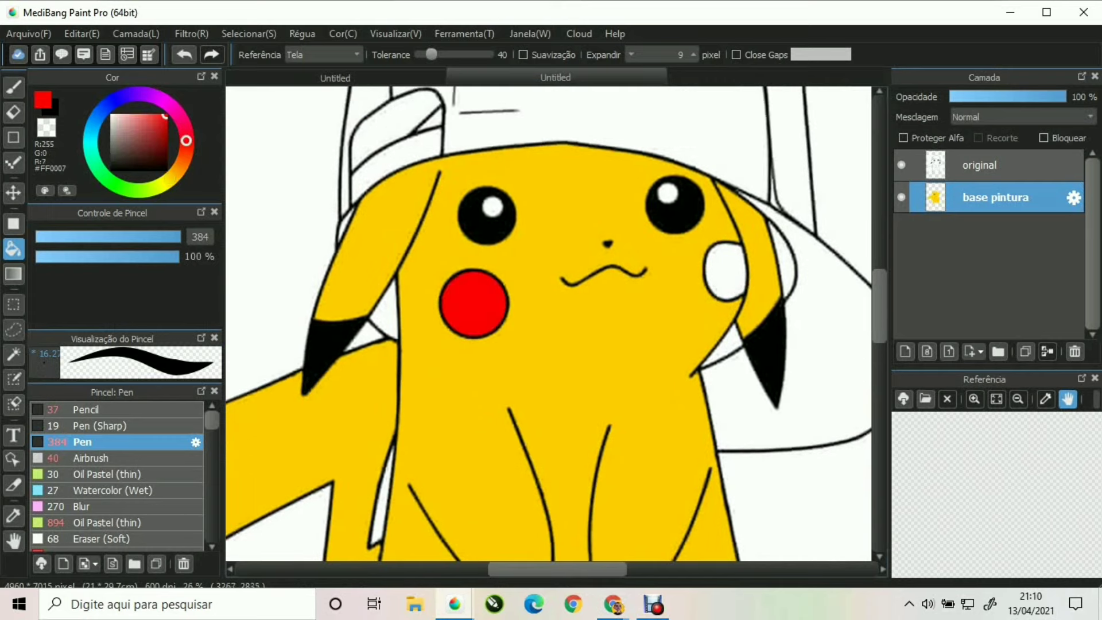
left_click(724, 270)
scroll(637, 288, "down", 2)
Fill the front panel of the cap with blue on the base pintura layer
left_click_drag(564, 180, 485, 201)
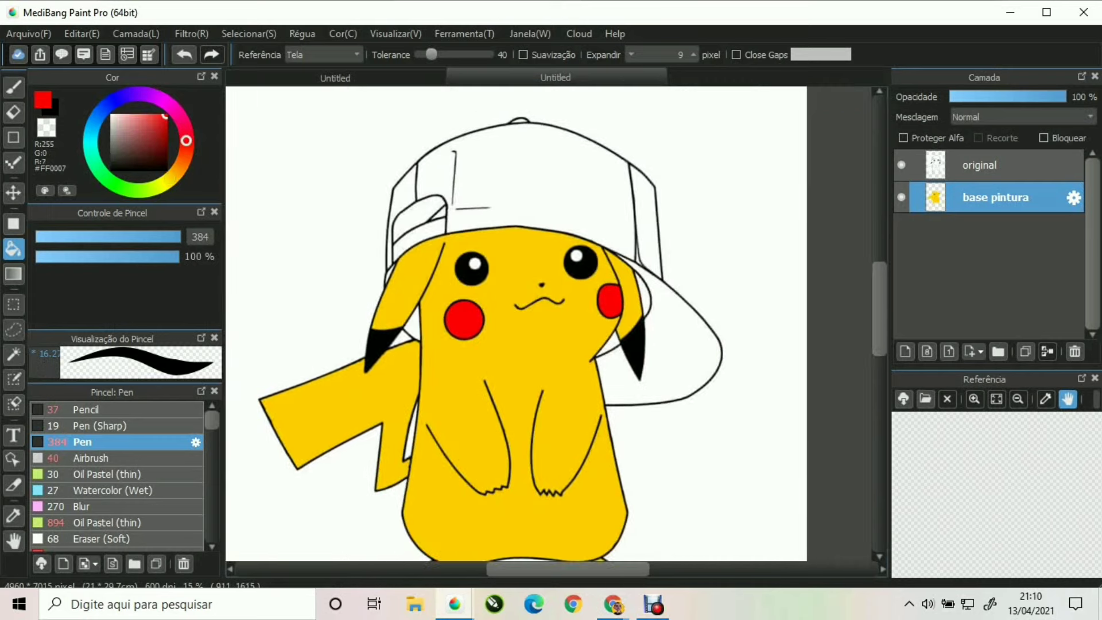
left_click(93, 127)
left_click(516, 166)
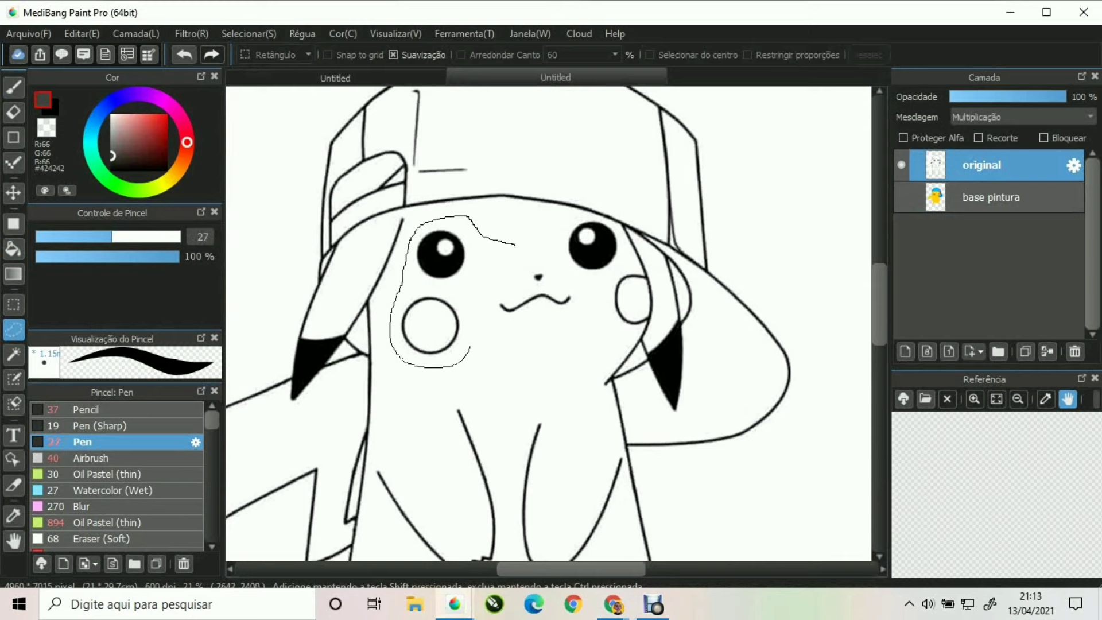
Lasso the left eye and cheek on the original layer and try to enlarge them with the image transform
left_click_drag(474, 344, 466, 360)
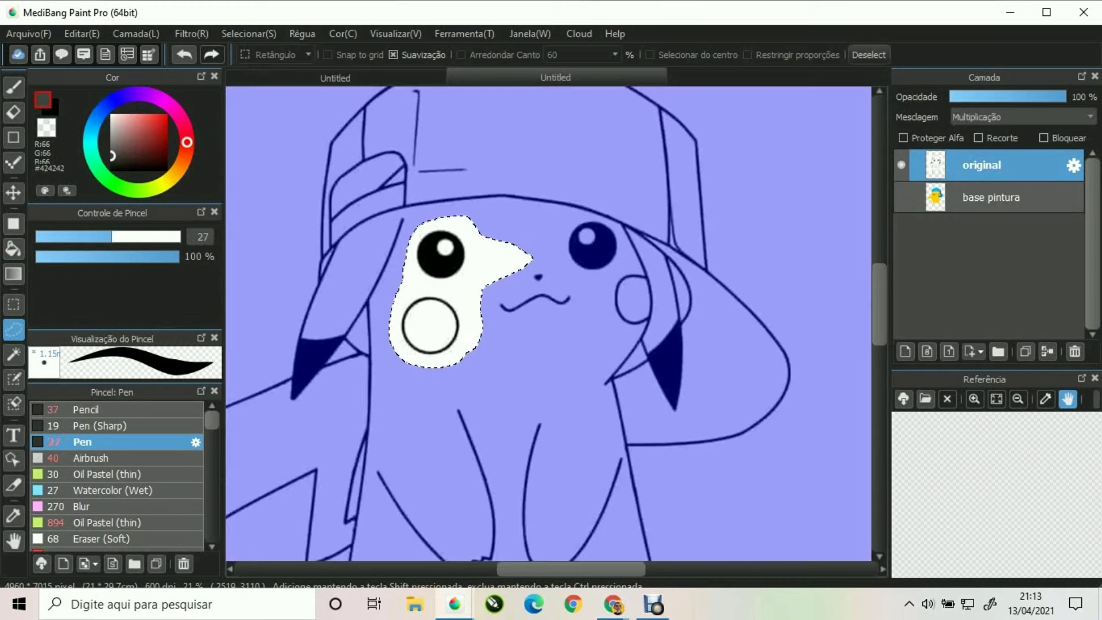
key("ctrl+t")
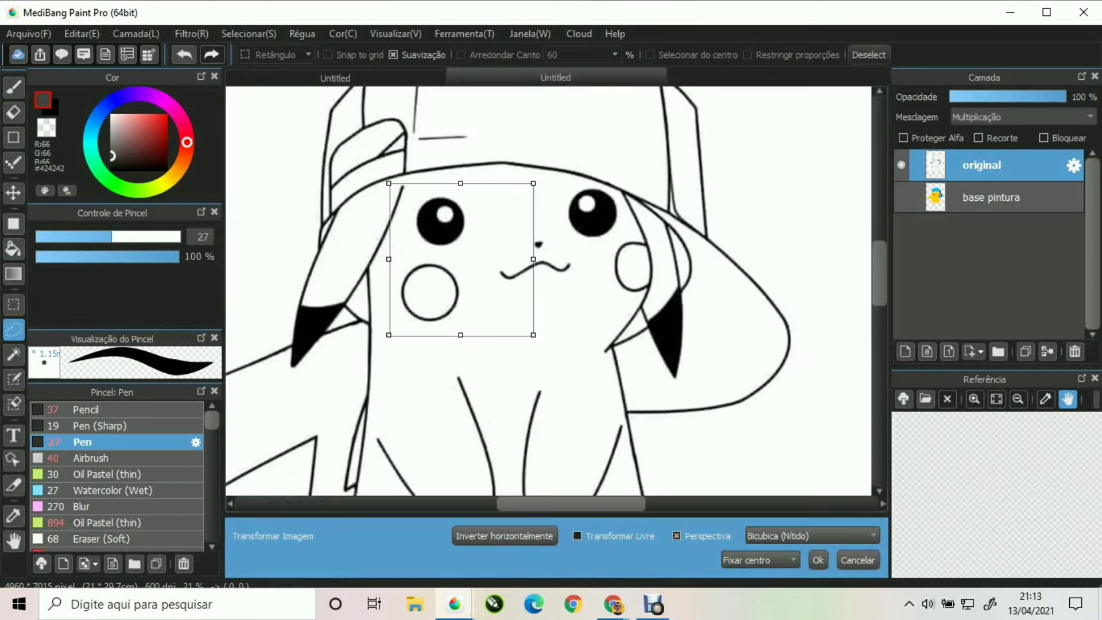
left_click_drag(533, 335, 569, 373)
left_click_drag(461, 259, 490, 285)
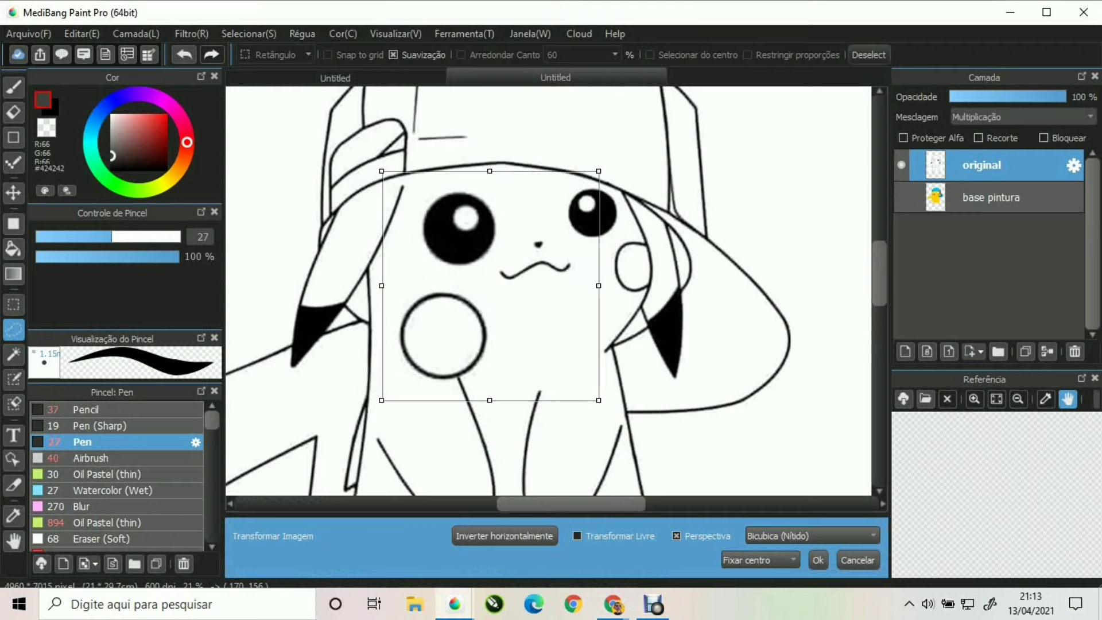
left_click_drag(599, 400, 617, 419)
left_click_drag(362, 420, 314, 364)
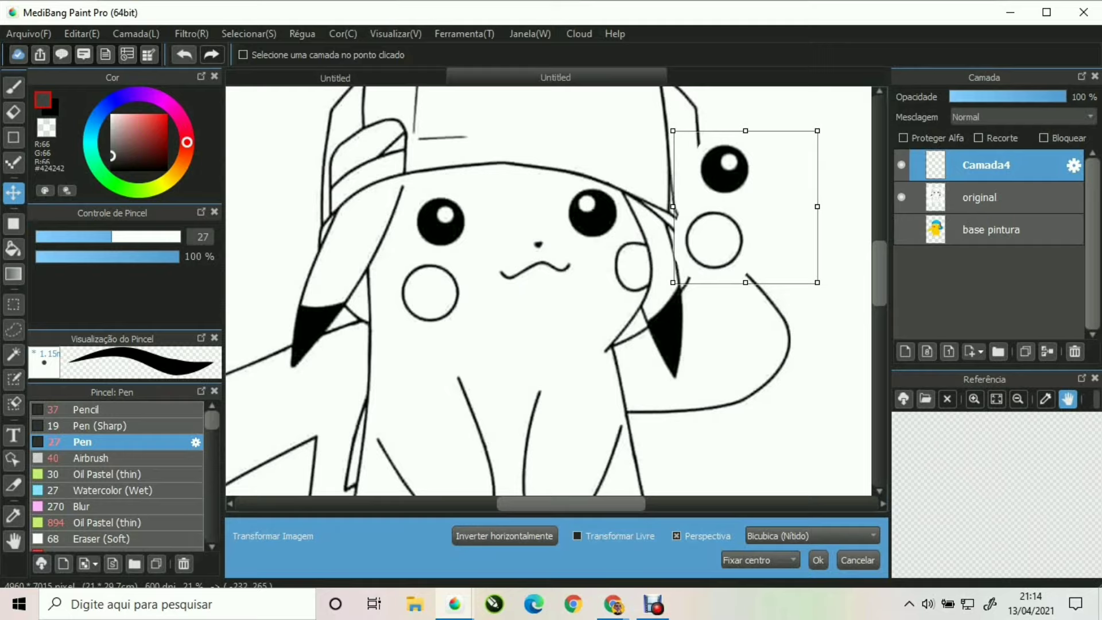
Flip the copied eye and cheek horizontally on the Camada4 layer and reposition the copy beside the cap's brim
left_click(505, 536)
left_click_drag(745, 207, 774, 198)
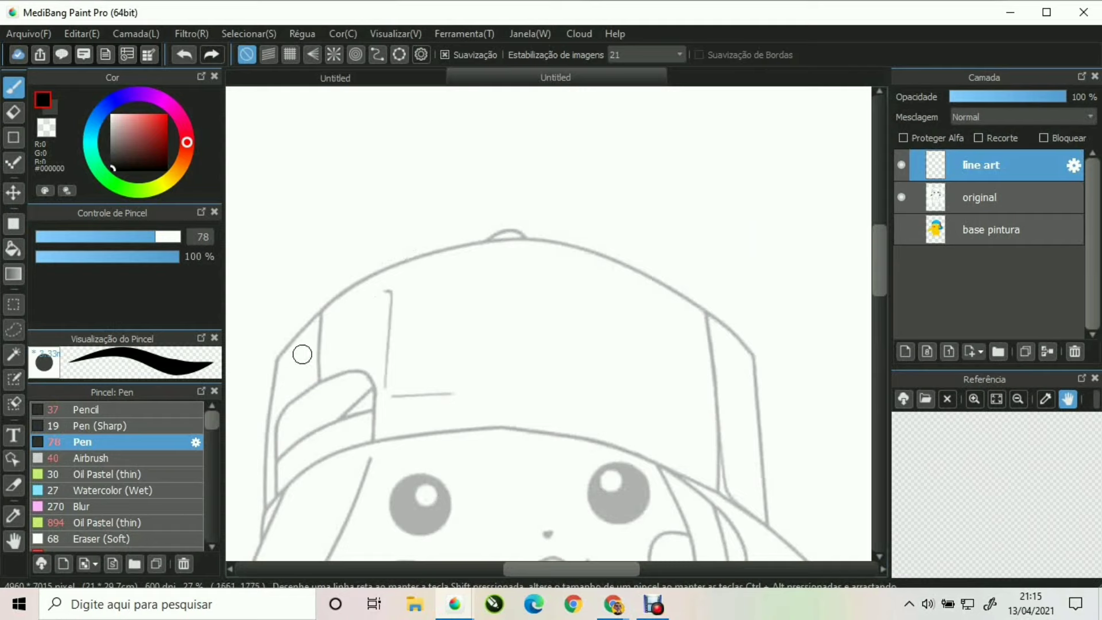
Trace the cap's top outline freehand in black with the size 78 Pen on the line art layer, and draw an arrow pointing at it
mouse_move(279, 360)
left_mouse_down()
mouse_move(301, 327)
mouse_move(373, 281)
mouse_move(460, 246)
mouse_move(510, 242)
mouse_move(623, 263)
mouse_move(713, 312)
mouse_move(757, 359)
left_mouse_up()
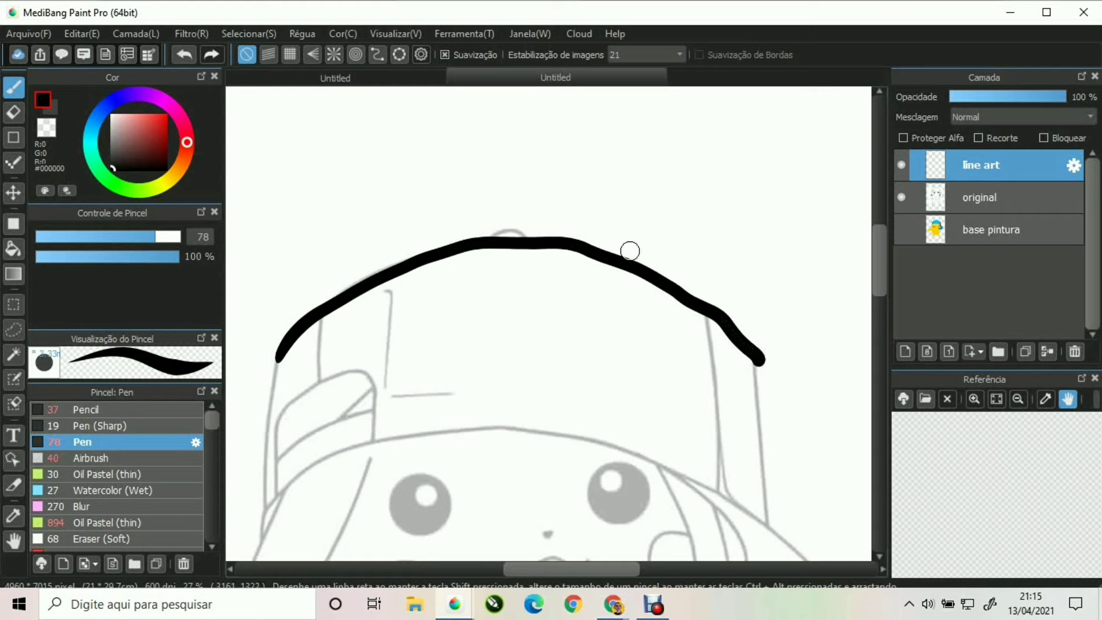
mouse_move(786, 171)
left_mouse_down()
mouse_move(721, 201)
mouse_move(691, 239)
left_mouse_up()
mouse_move(688, 204)
left_mouse_down()
mouse_move(666, 248)
mouse_move(705, 257)
left_mouse_up()
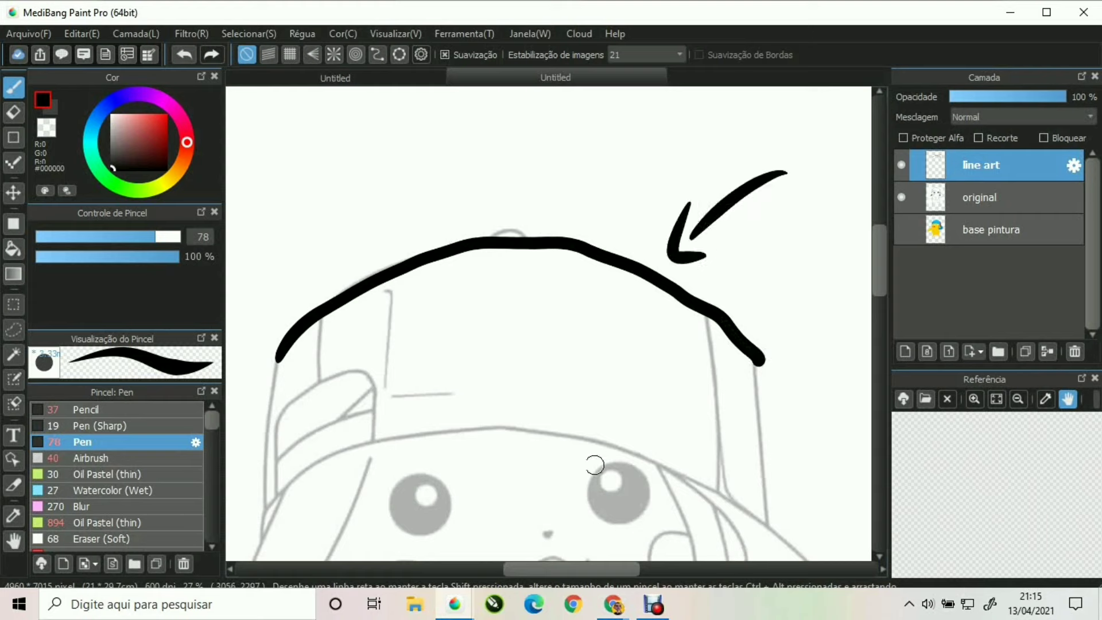
Undo the freehand cap outline and the arrow strokes
key("ctrl+z")
key("ctrl+z")
key("ctrl+z")
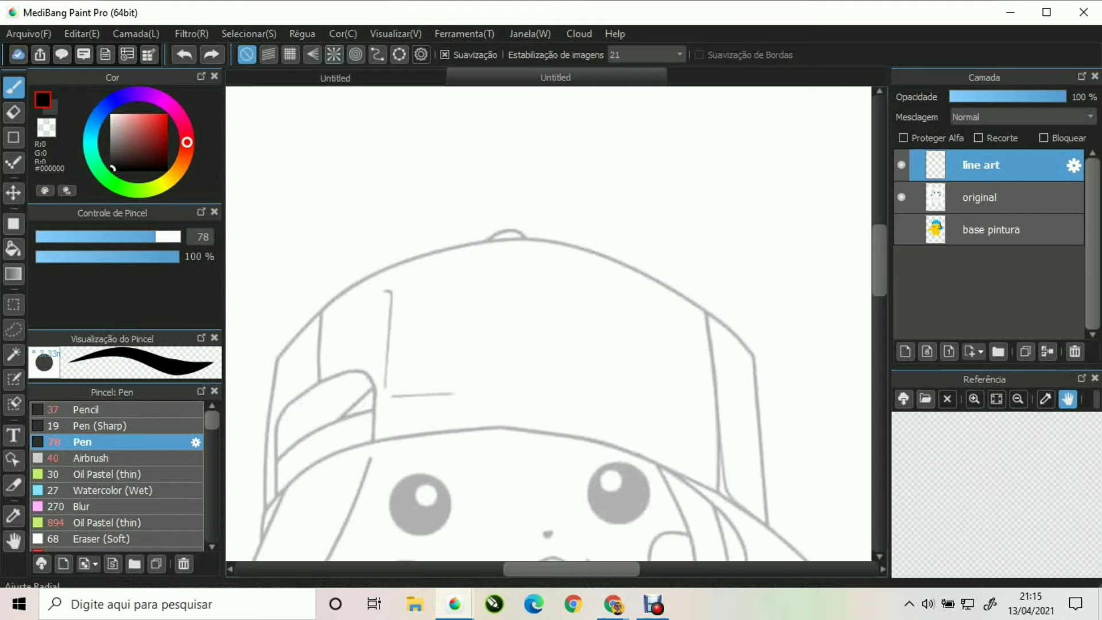
Set up a curve snap guide with points along the whole top outline of the cap
left_click(377, 55)
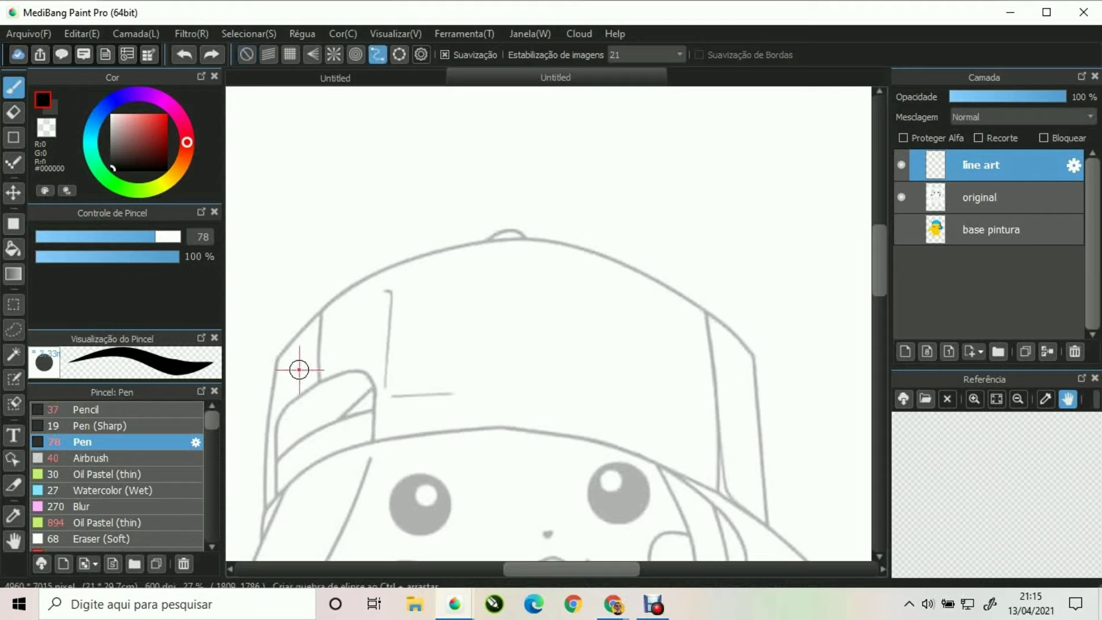
left_click_drag(277, 361, 304, 324)
mouse_move(365, 277)
left_mouse_down()
mouse_move(438, 242)
mouse_move(554, 235)
mouse_move(654, 275)
left_mouse_up()
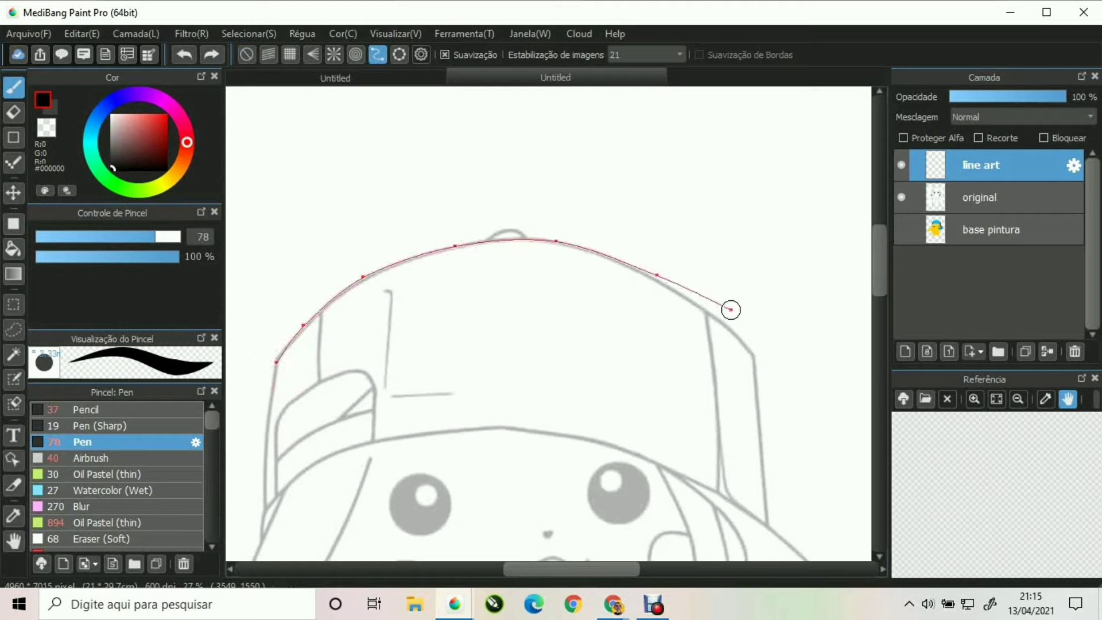
double_click(755, 358)
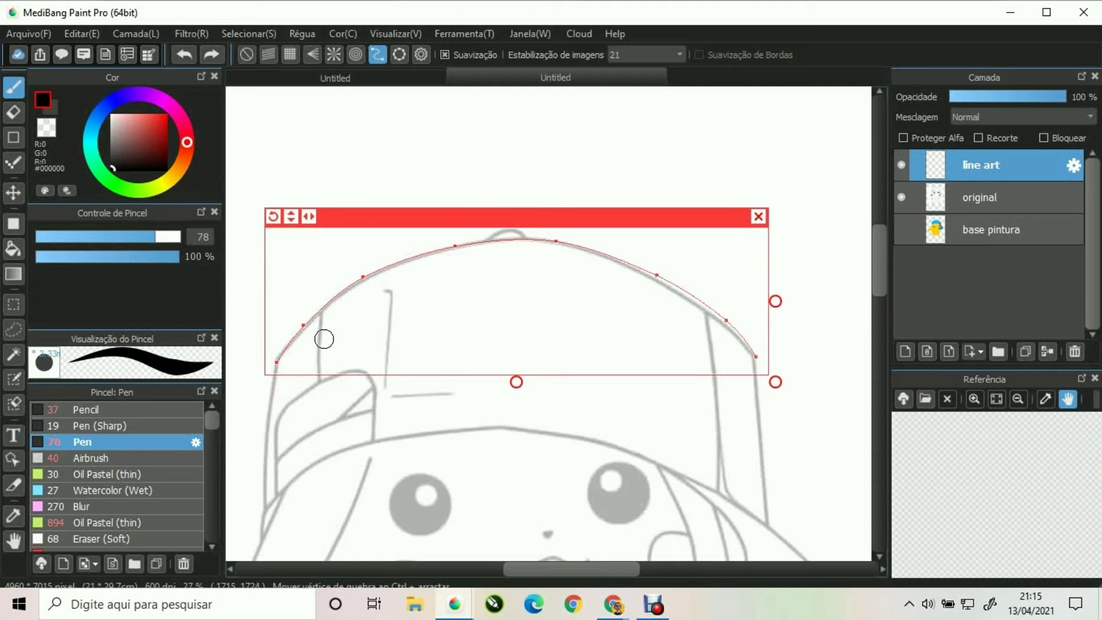
Paint a black size 50 Pen stroke along the curve guide over the cap's top and close the guide
mouse_move(352, 341)
left_mouse_down()
mouse_move(298, 334)
mouse_move(368, 292)
mouse_move(515, 265)
mouse_move(597, 276)
mouse_move(680, 321)
left_mouse_up()
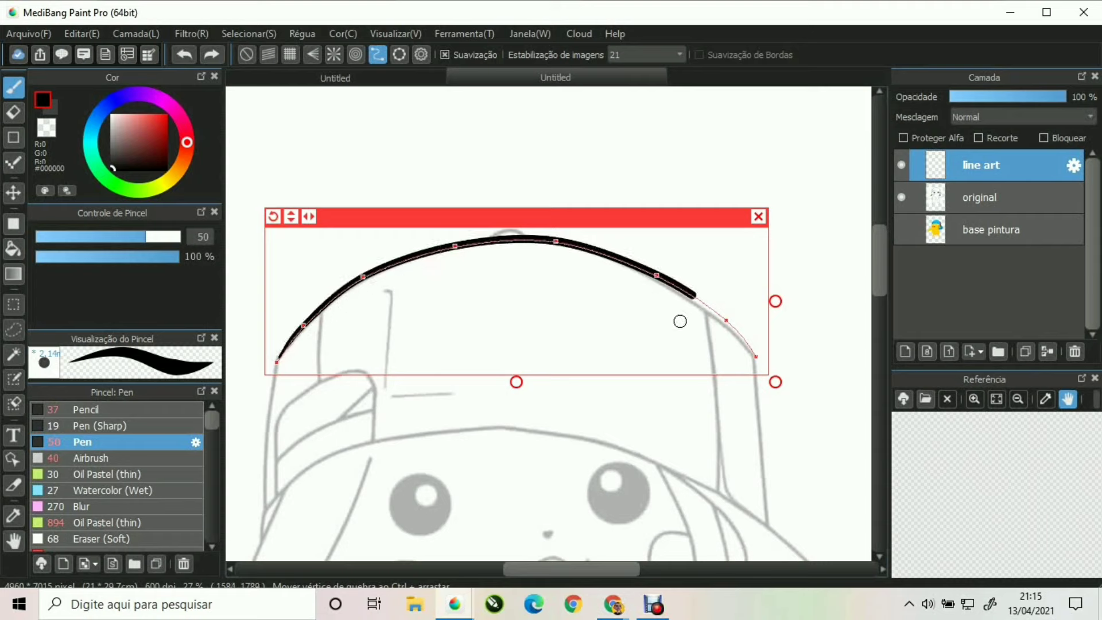
left_click_drag(719, 363, 716, 366)
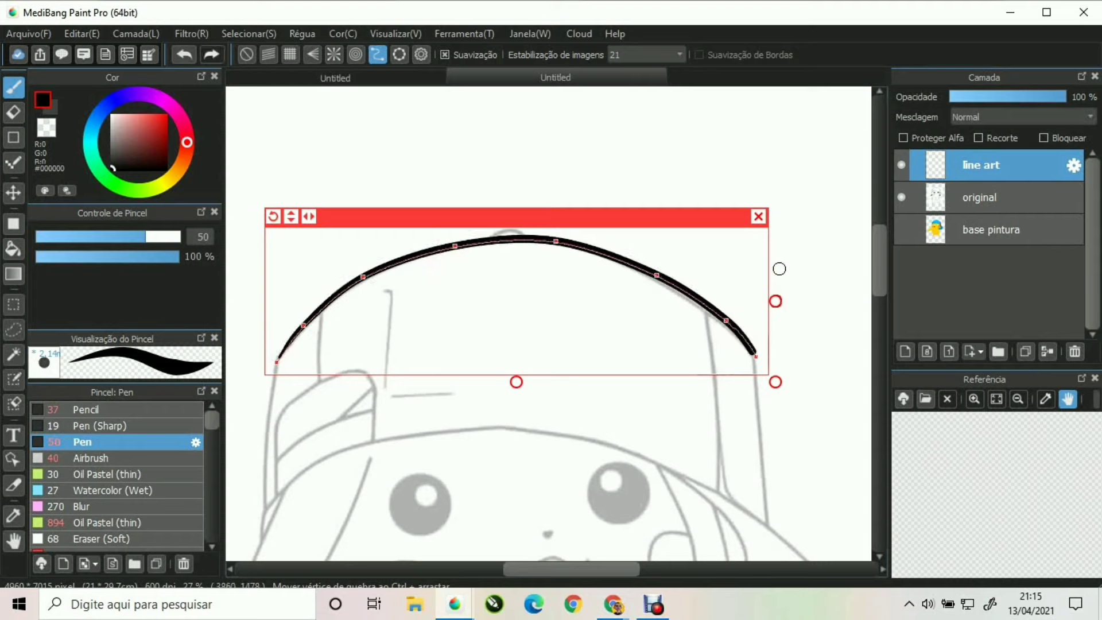
left_click(758, 216)
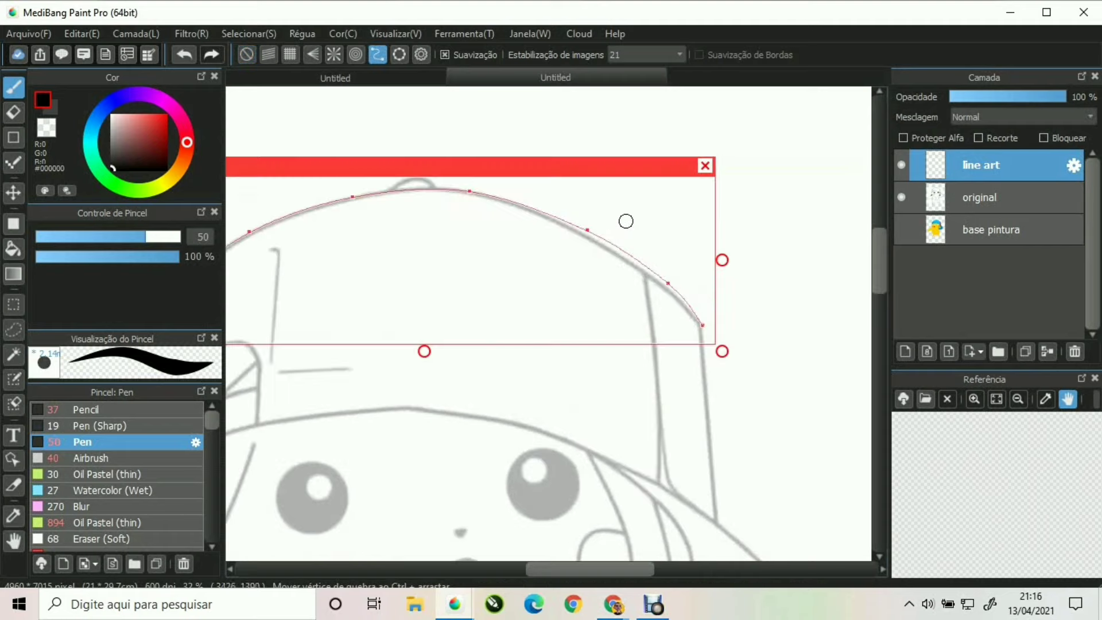
Adjust the curve guide's points at the right end of the cap's top so the curve follows the sketch line
scroll(625, 221, "up", 3)
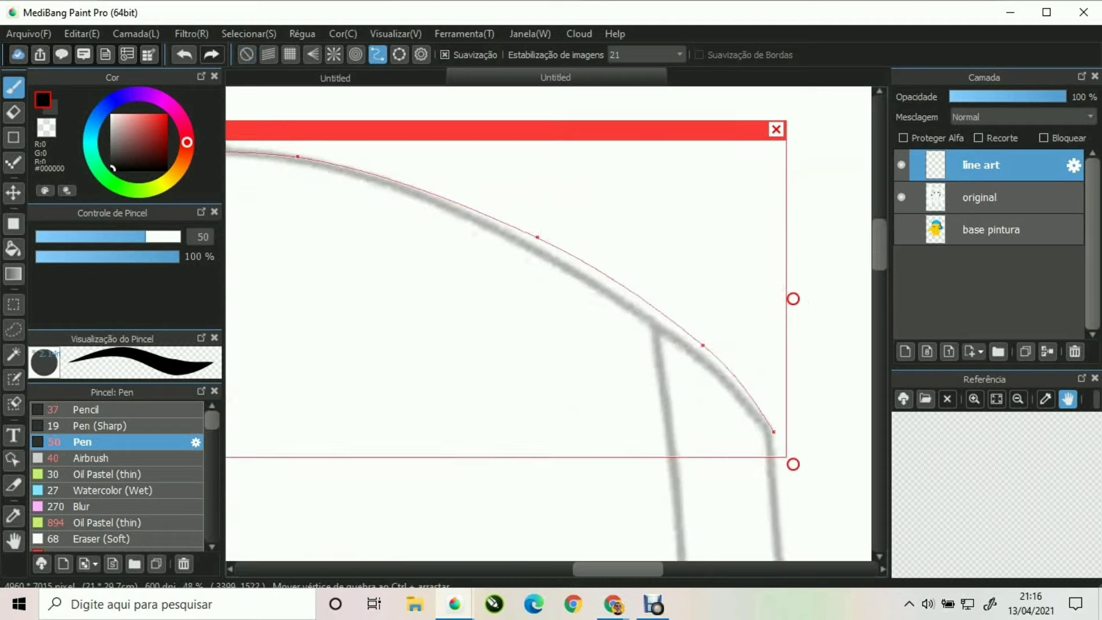
scroll(524, 226, "up", 3)
left_click_drag(521, 230, 518, 243)
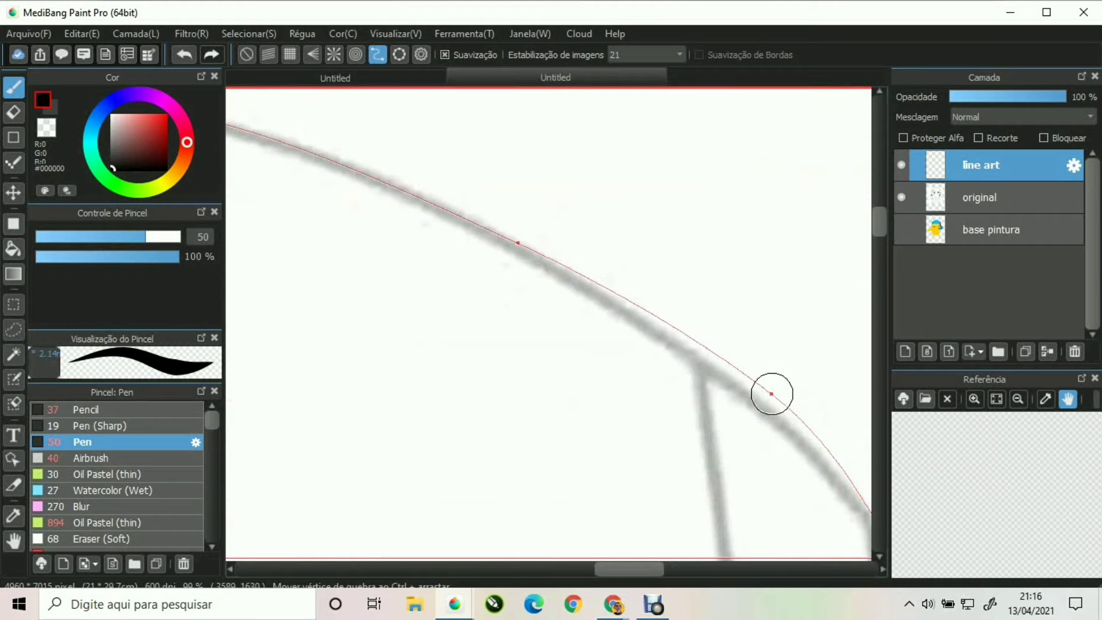
left_click_drag(772, 394, 763, 406)
mouse_move(634, 417)
left_mouse_down()
mouse_move(472, 247)
mouse_move(424, 234)
left_mouse_up()
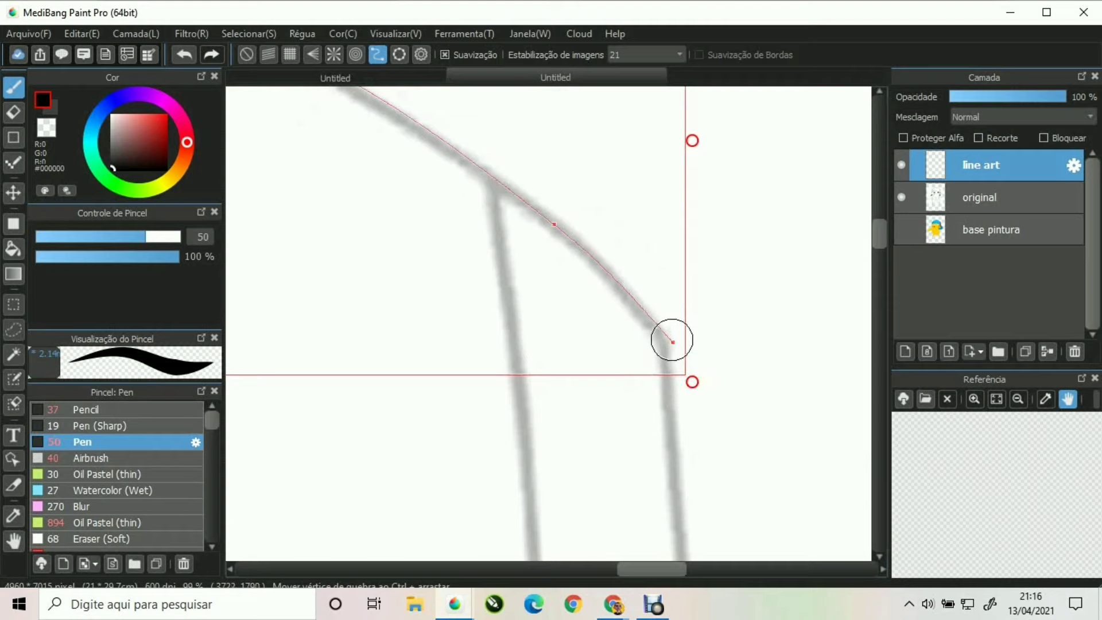
left_click_drag(673, 342, 680, 366)
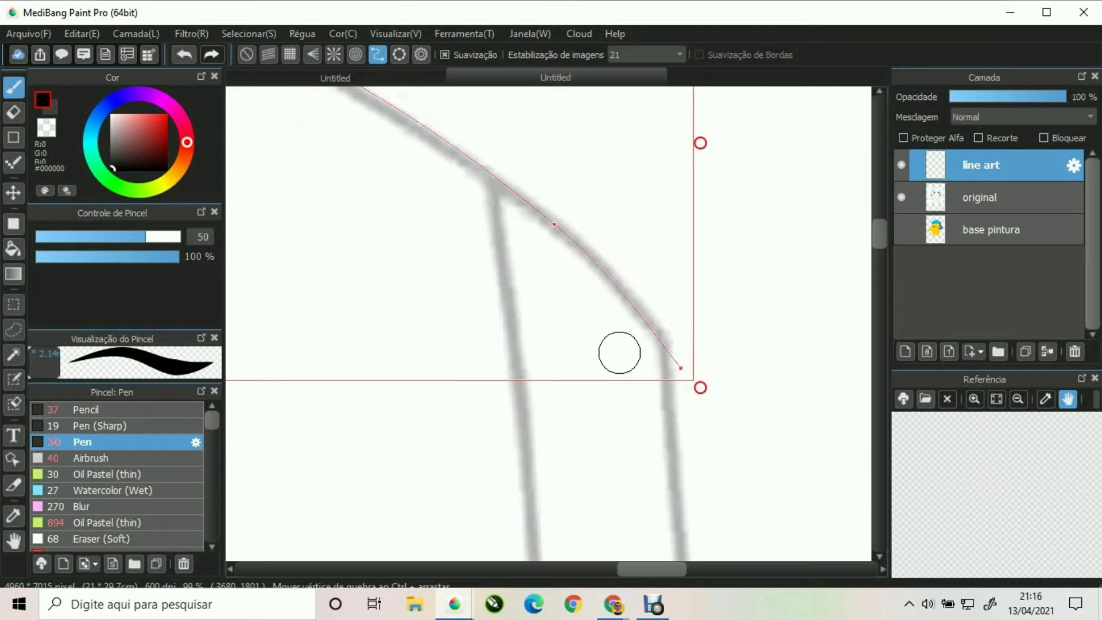
Ink the cap's top outline in black with the size 50 Pen along the corrected curve guide, and close the guide
scroll(570, 370, "down", 5)
scroll(582, 301, "down", 2)
mouse_move(270, 349)
left_mouse_down()
mouse_move(365, 273)
mouse_move(480, 244)
mouse_move(618, 252)
mouse_move(720, 297)
mouse_move(775, 337)
left_mouse_up()
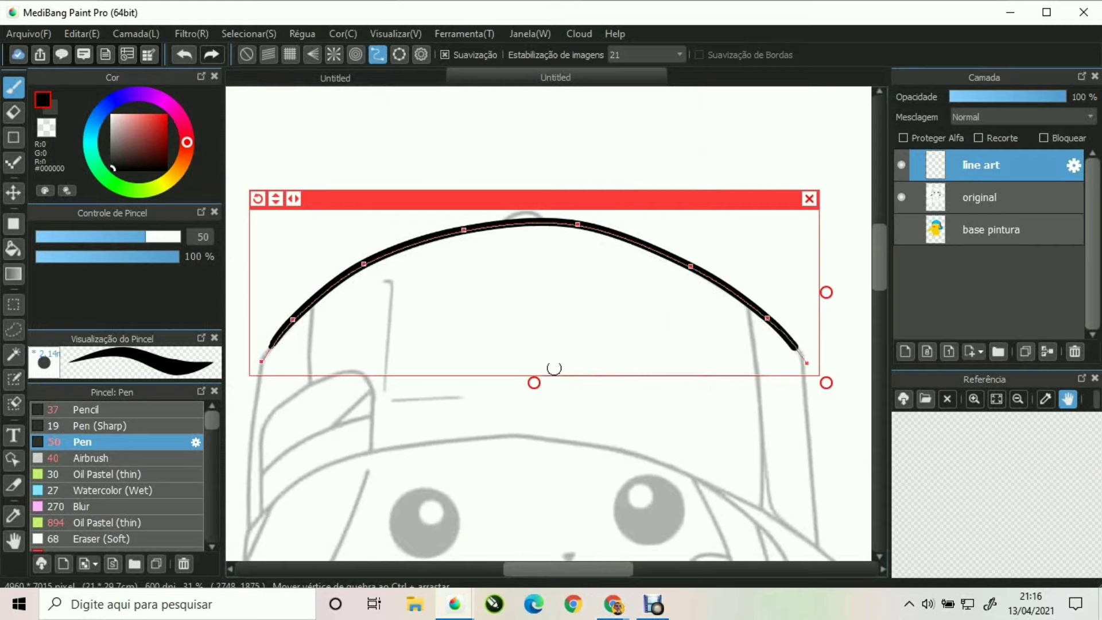
left_click(809, 199)
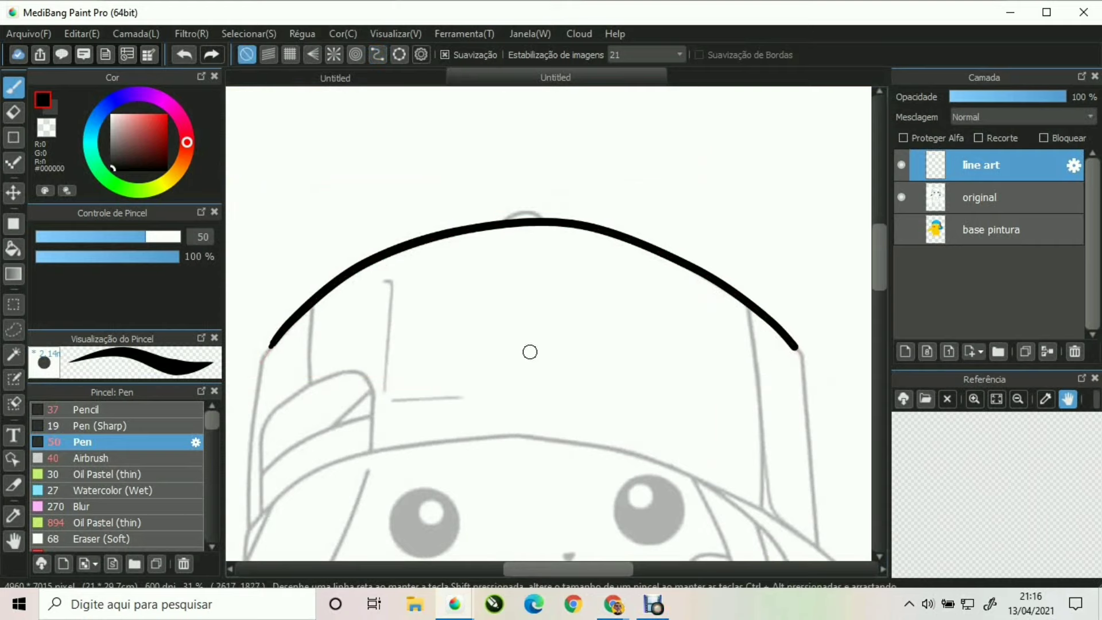
Plot a winding curve snap guide running above the cap and down across its middle, and close the guide
left_click(377, 55)
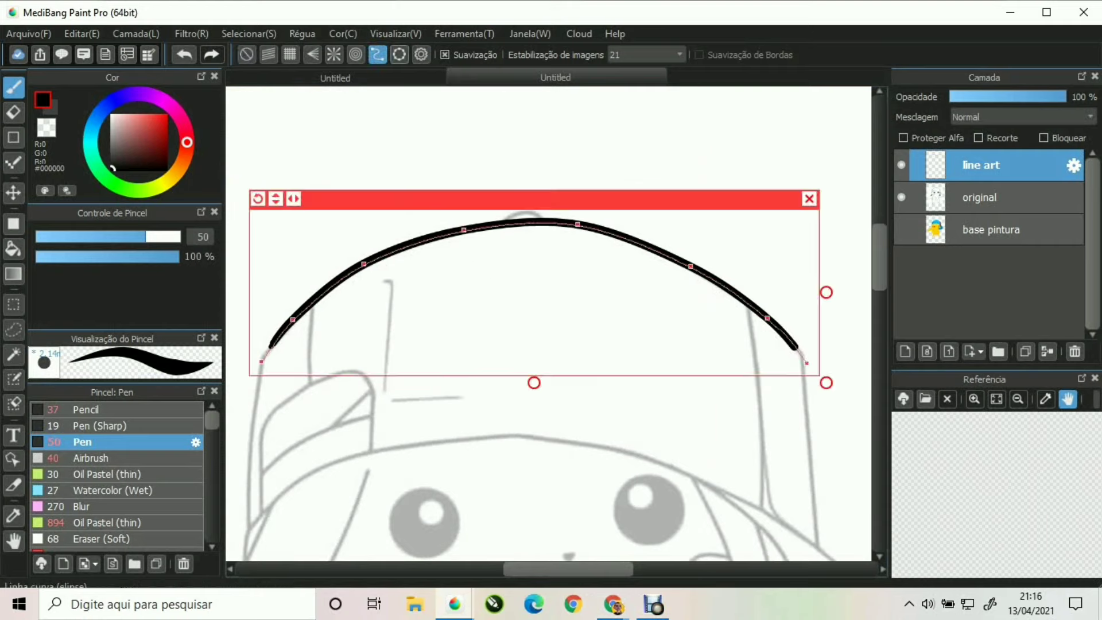
left_click(420, 55)
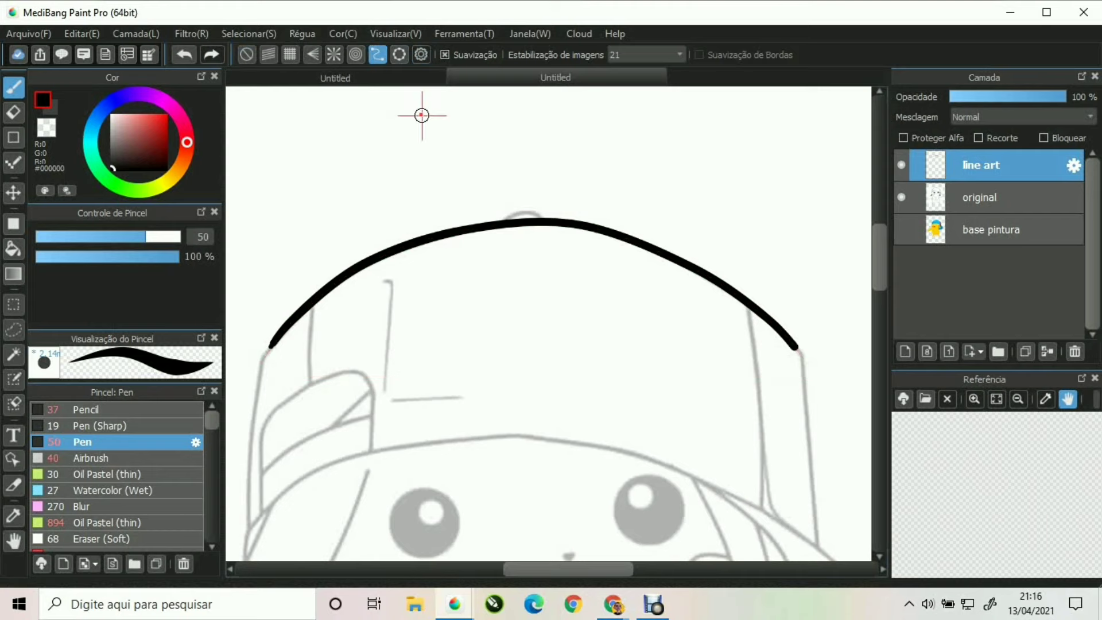
left_click(306, 197)
left_click(367, 164)
left_click(448, 143)
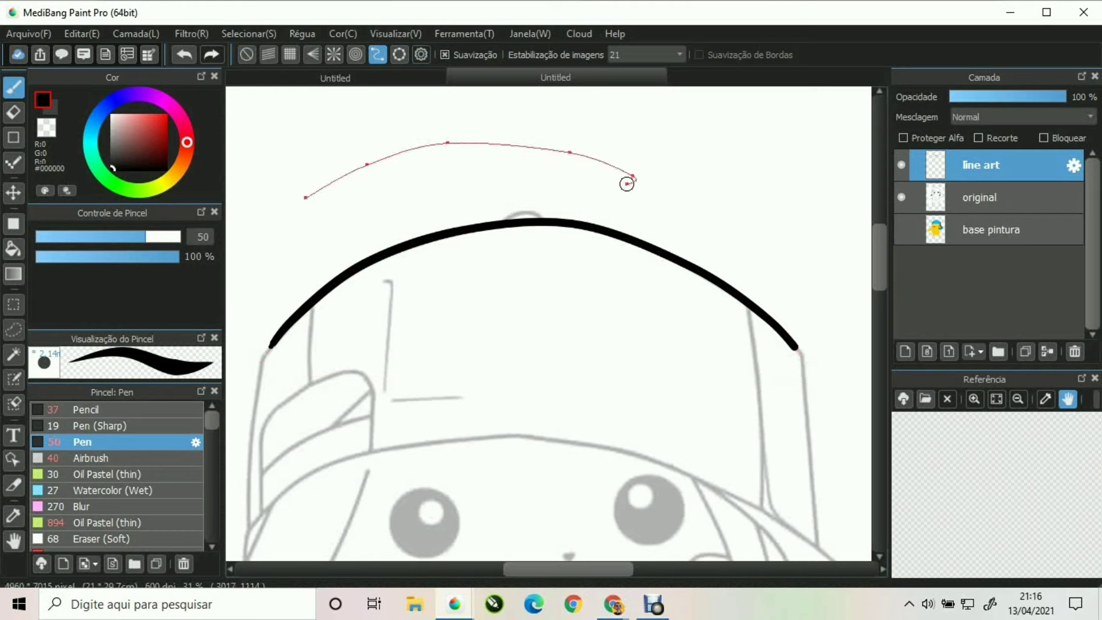
left_click(554, 242)
left_click(469, 279)
double_click(534, 340)
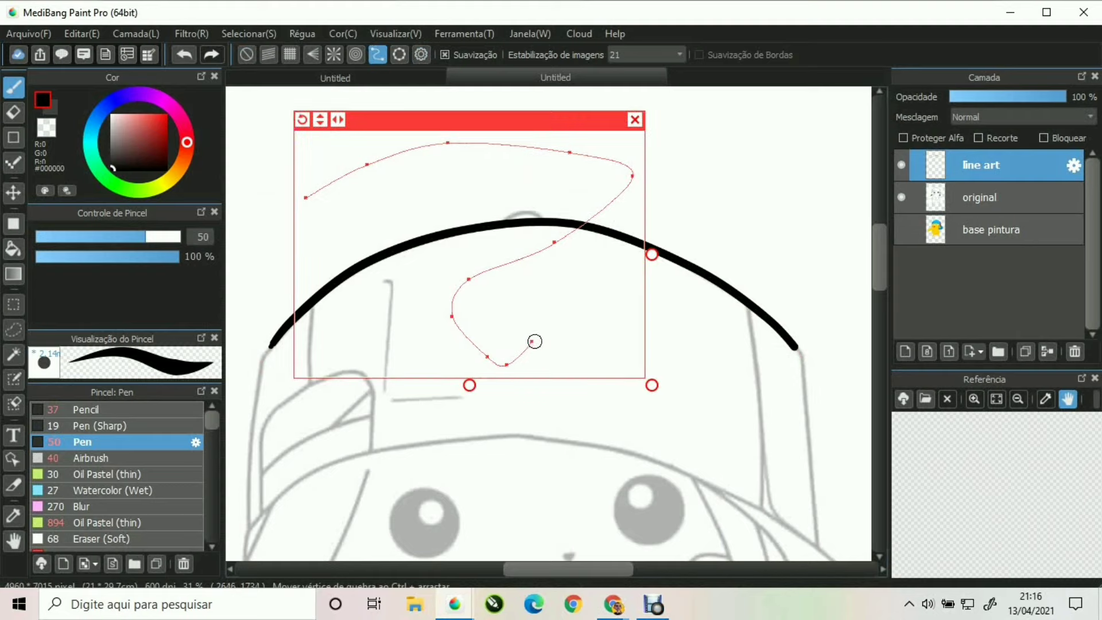
left_click(634, 119)
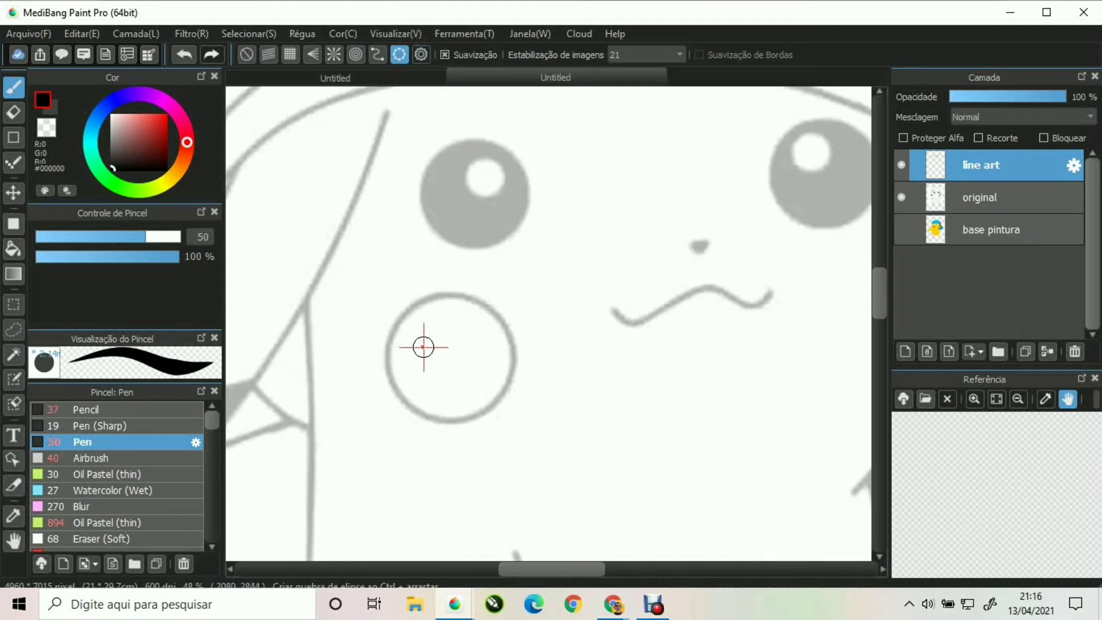
Fit an ellipse snap guide to the left cheek circle, ink it in black with the size 50 Pen, and close the guide
left_click_drag(437, 349, 570, 474)
left_click_drag(529, 324, 472, 267)
left_click_drag(425, 302, 484, 330)
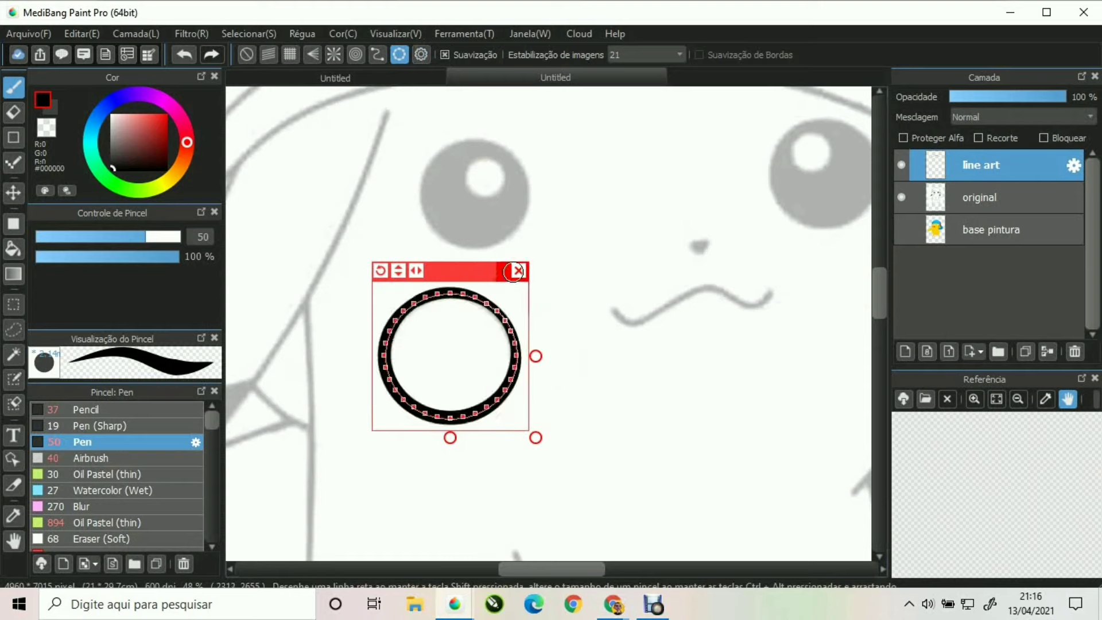
left_click(518, 271)
scroll(487, 303, "down", 3)
scroll(487, 303, "down", 1)
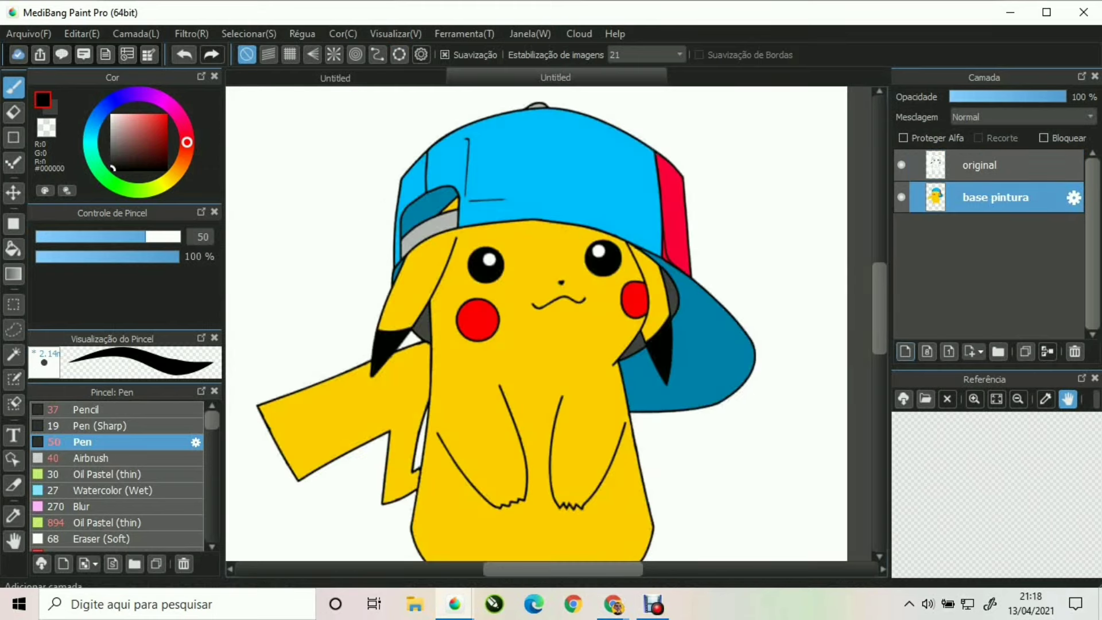
Add a new layer directly above base pintura and name it "sombra 1"
left_click(905, 351)
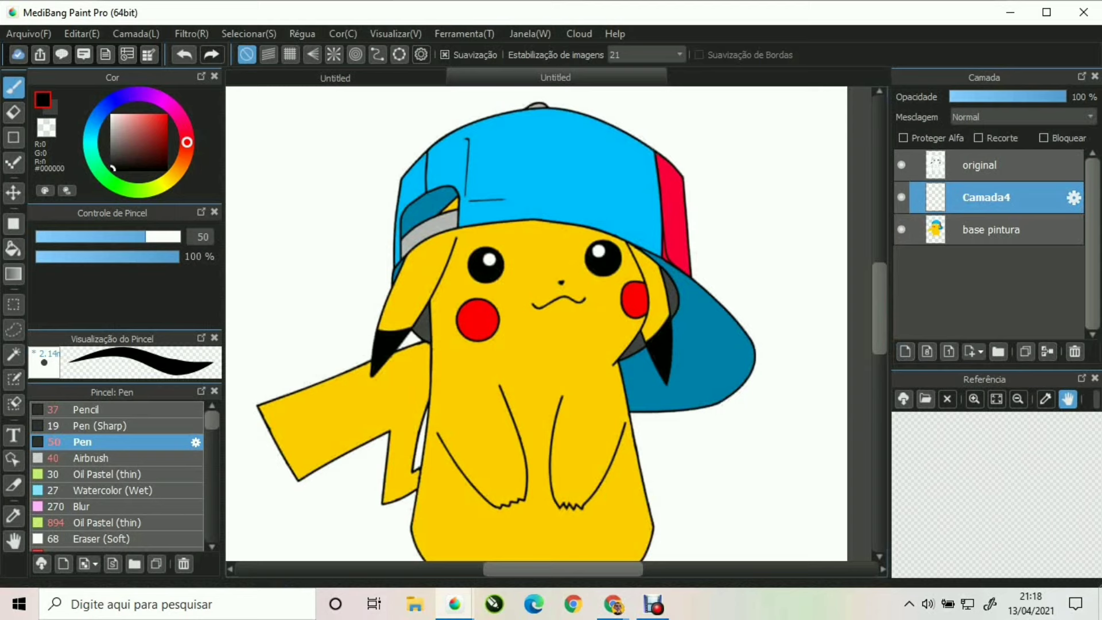
double_click(986, 197)
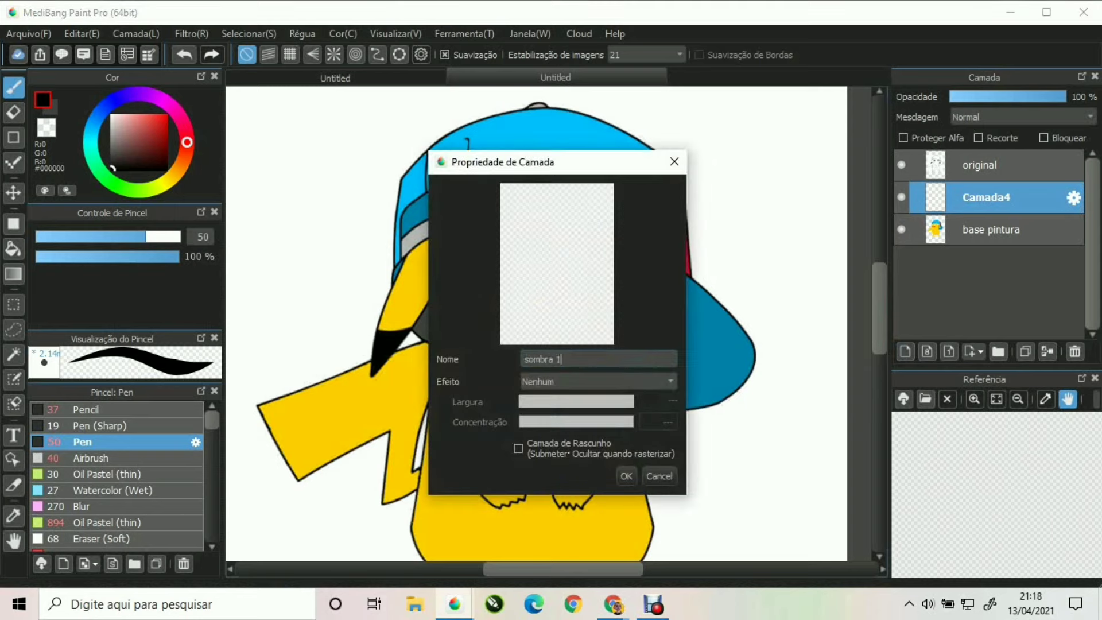
key("Return")
Set up the Airbrush with dark yellow #BA9600 at size 298 and give the sombra 1 layer the Multiplicação blend mode
left_click(86, 458)
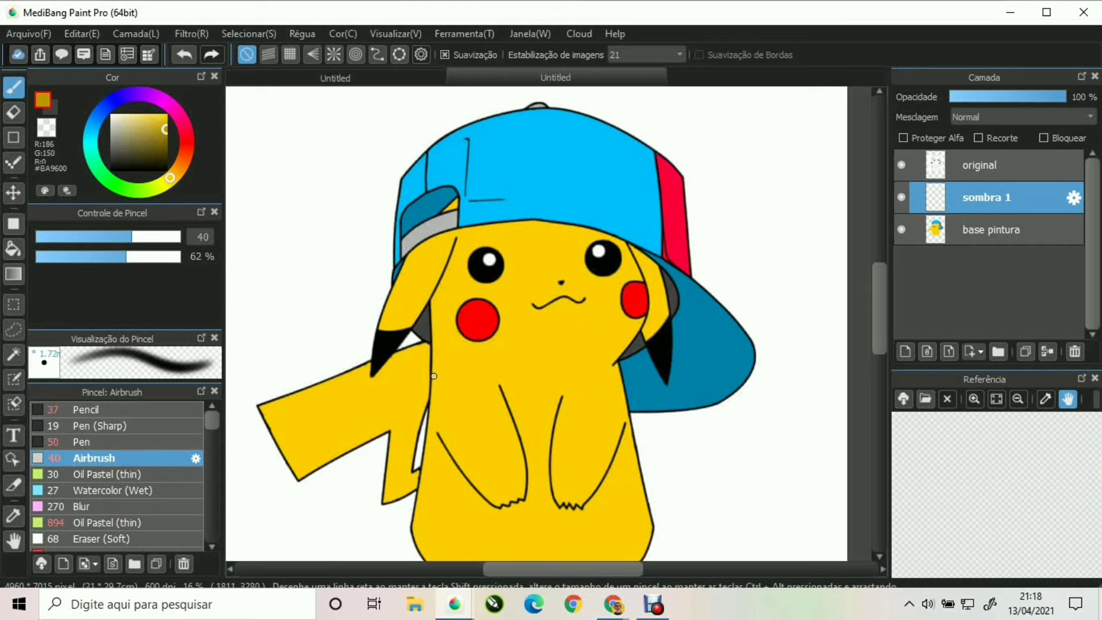
left_click_drag(452, 400, 544, 405, "ctrl+alt")
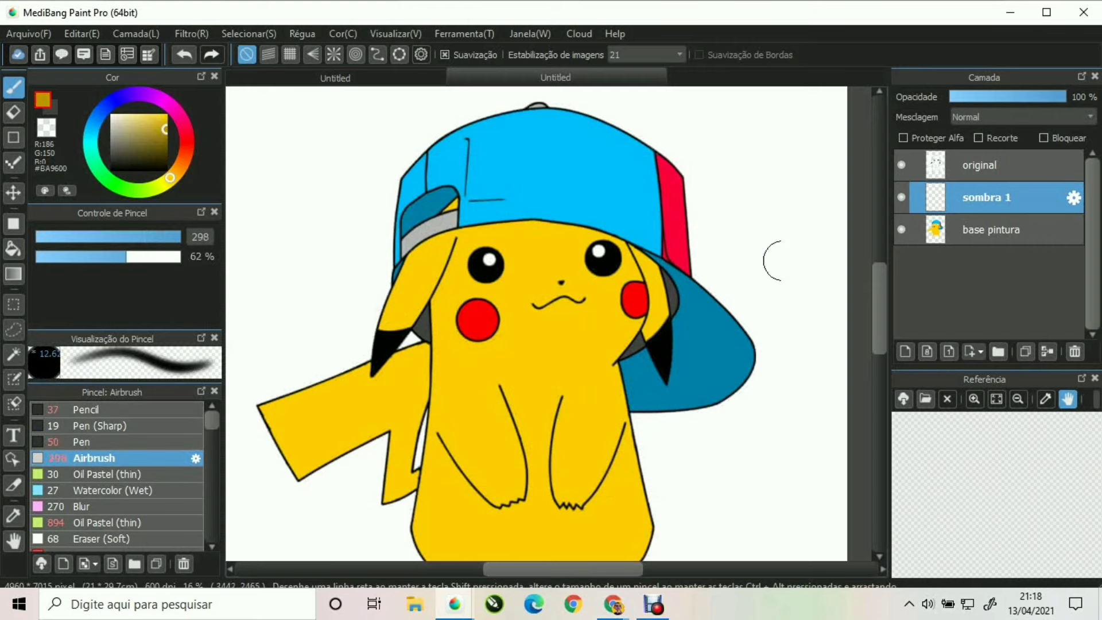
left_click(1021, 117)
left_click(987, 142)
Shade Pikachu's tail, lower body and feet with the Airbrush at size 475 and stabilization 9
left_click_drag(471, 397, 545, 354)
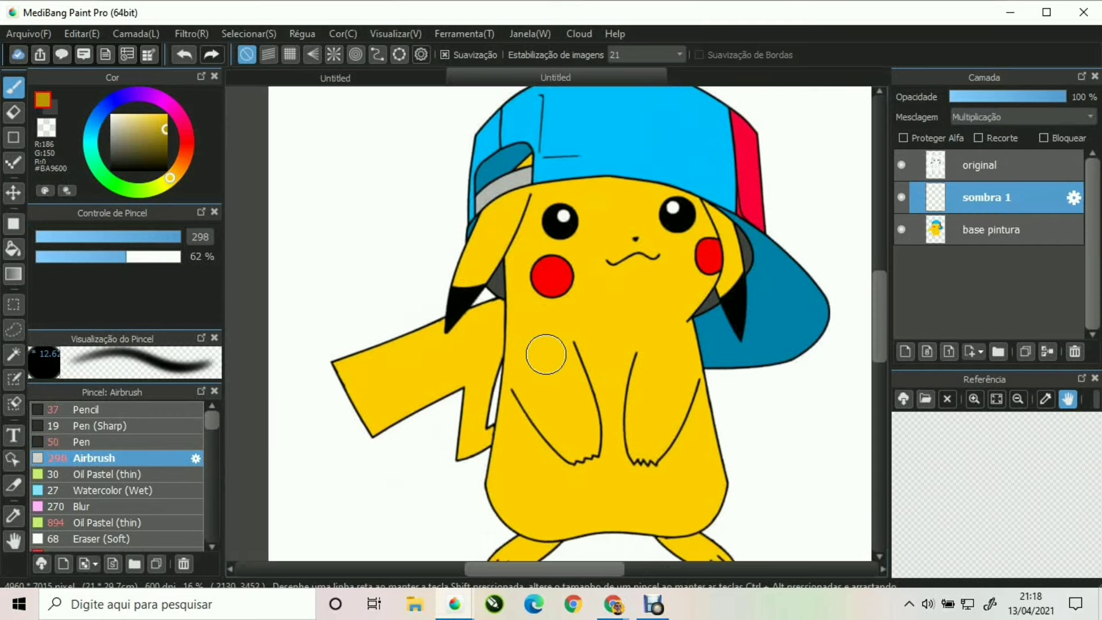
left_click_drag(421, 415, 475, 403, "ctrl+alt")
mouse_move(406, 373)
left_mouse_down()
mouse_move(342, 361)
mouse_move(403, 342)
mouse_move(317, 370)
mouse_move(411, 334)
mouse_move(338, 367)
mouse_move(401, 343)
mouse_move(347, 372)
mouse_move(439, 330)
mouse_move(324, 375)
mouse_move(437, 325)
mouse_move(339, 365)
mouse_move(361, 419)
mouse_move(314, 351)
mouse_move(336, 374)
left_mouse_up()
left_click(680, 54)
left_click(642, 152)
mouse_move(448, 320)
left_mouse_down()
mouse_move(504, 481)
mouse_move(508, 396)
mouse_move(516, 510)
mouse_move(493, 476)
mouse_move(488, 501)
mouse_move(470, 512)
mouse_move(474, 496)
mouse_move(497, 507)
left_mouse_up()
mouse_move(495, 461)
left_mouse_down()
mouse_move(528, 349)
mouse_move(577, 412)
mouse_move(535, 394)
mouse_move(564, 430)
mouse_move(652, 436)
mouse_move(526, 437)
mouse_move(595, 449)
mouse_move(571, 427)
mouse_move(711, 426)
mouse_move(756, 403)
mouse_move(635, 413)
mouse_move(566, 356)
mouse_move(571, 381)
mouse_move(545, 301)
mouse_move(555, 296)
mouse_move(576, 310)
mouse_move(544, 355)
mouse_move(560, 392)
mouse_move(530, 354)
mouse_move(504, 350)
left_mouse_up()
mouse_move(468, 318)
left_mouse_down()
mouse_move(370, 289)
mouse_move(373, 344)
left_mouse_up()
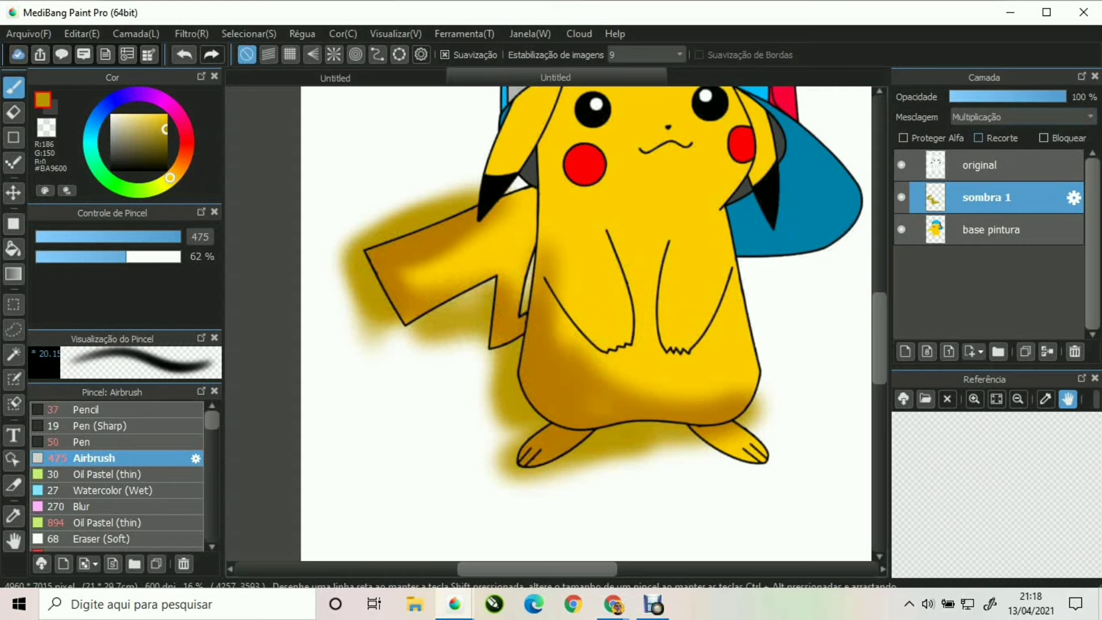
Clip the sombra 1 layer to base pintura, toggling Recorte off and on to compare
left_click(978, 138)
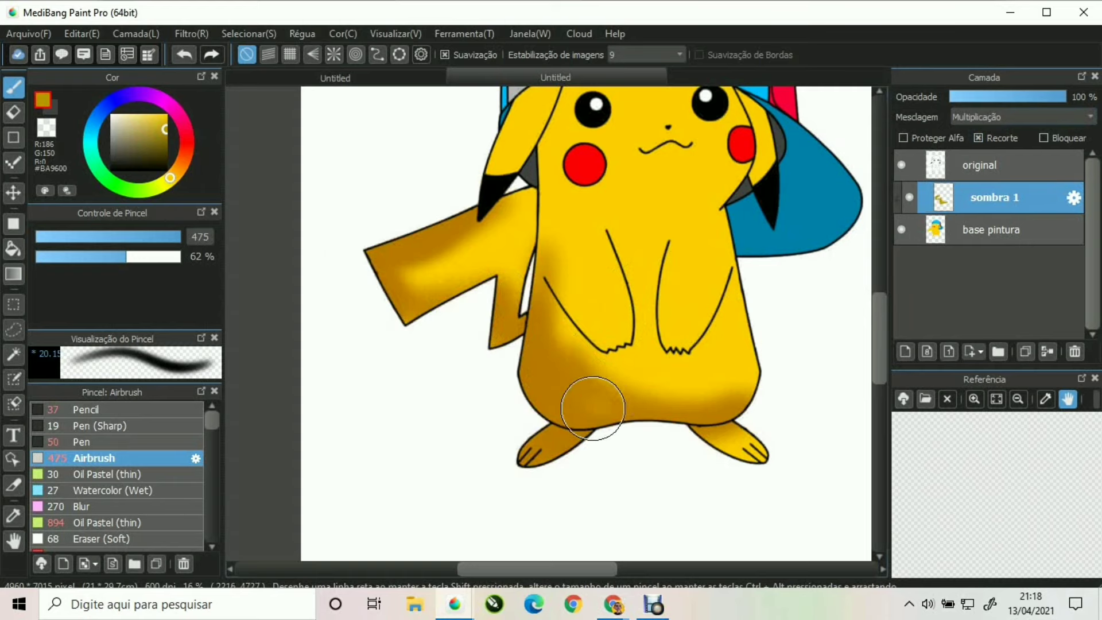
left_click(978, 138)
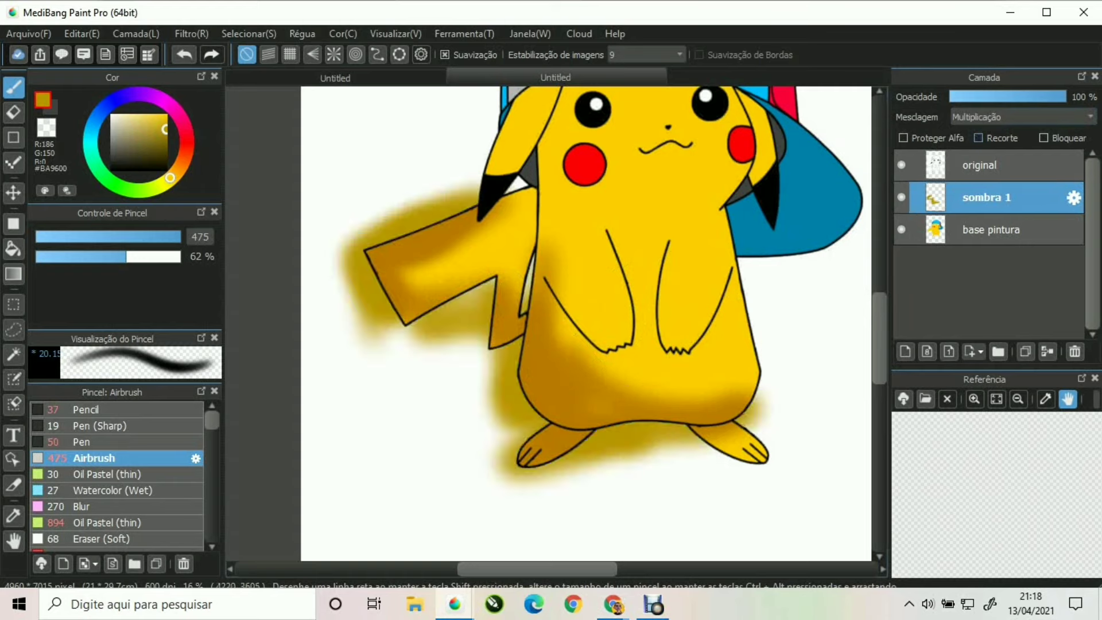
left_click(978, 138)
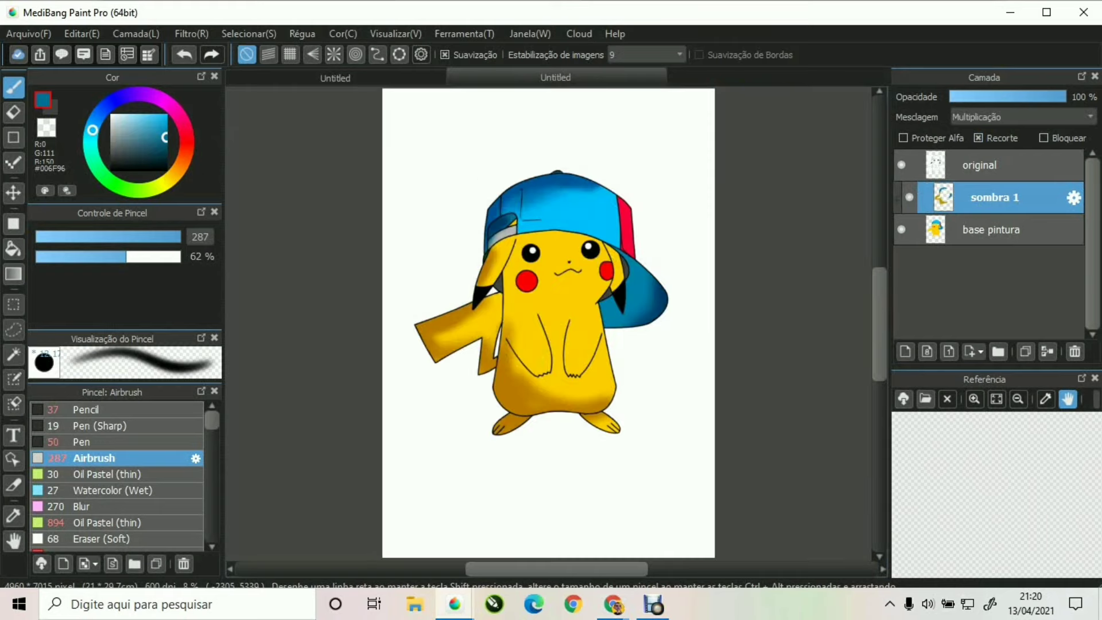
Find the MB900161 splash brush among the cloud materials and download it to the brush list
scroll(116, 476, "down", 15)
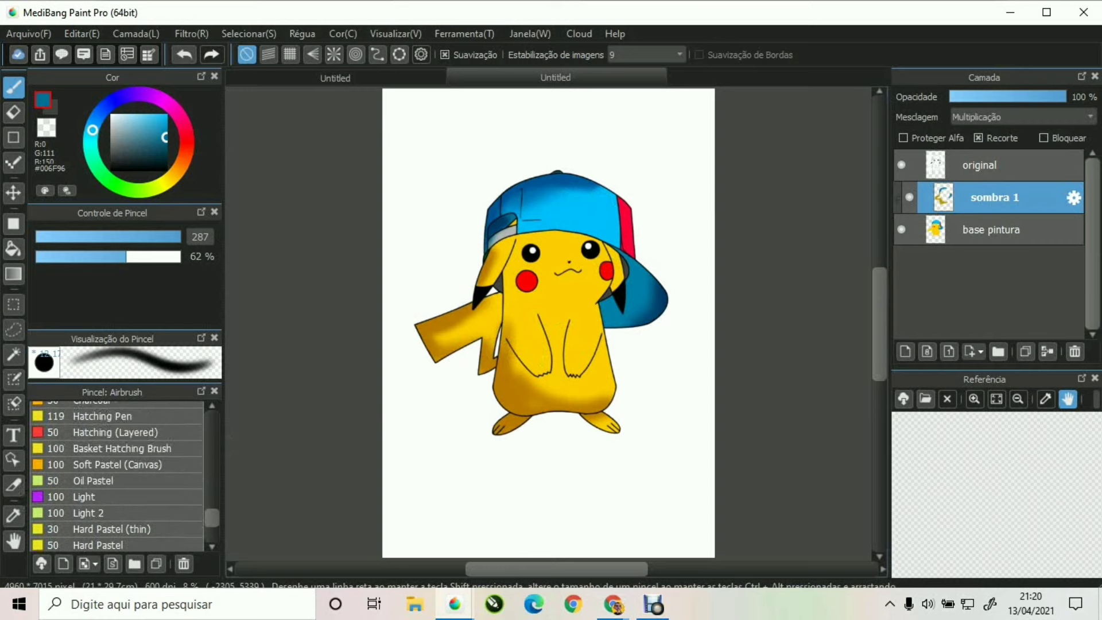
scroll(117, 477, "down", 3)
scroll(117, 477, "up", 8)
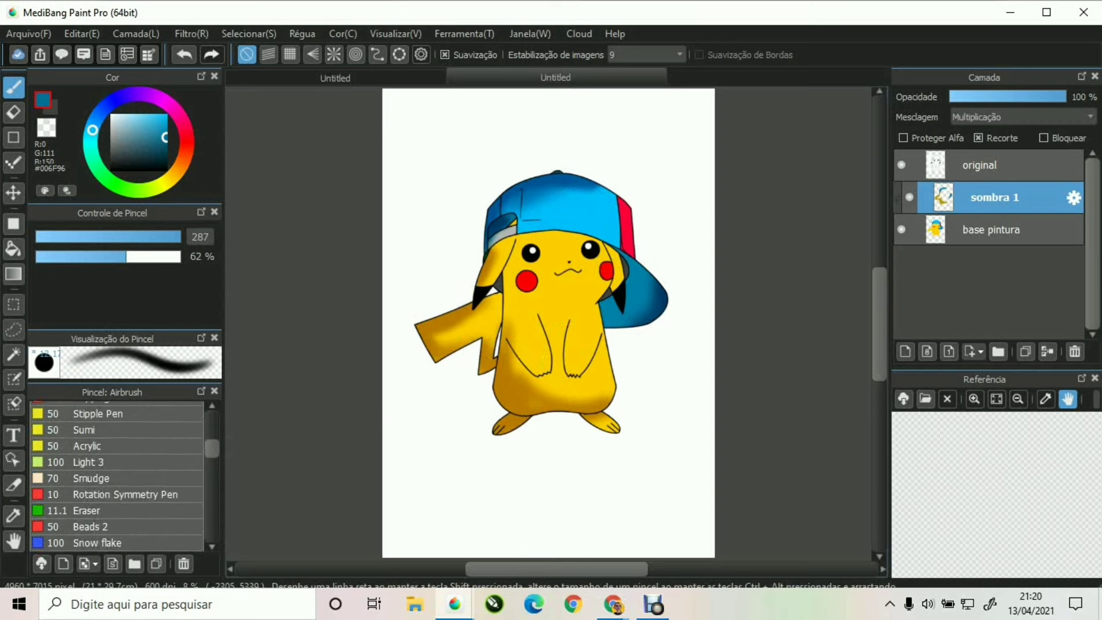
scroll(116, 476, "up", 10)
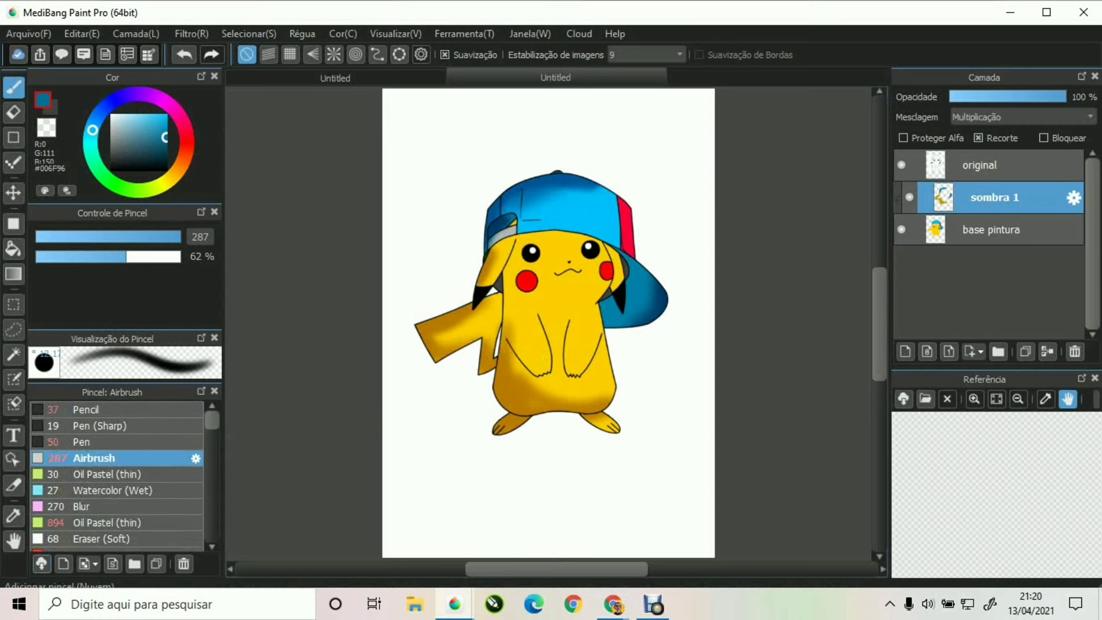
left_click(41, 563)
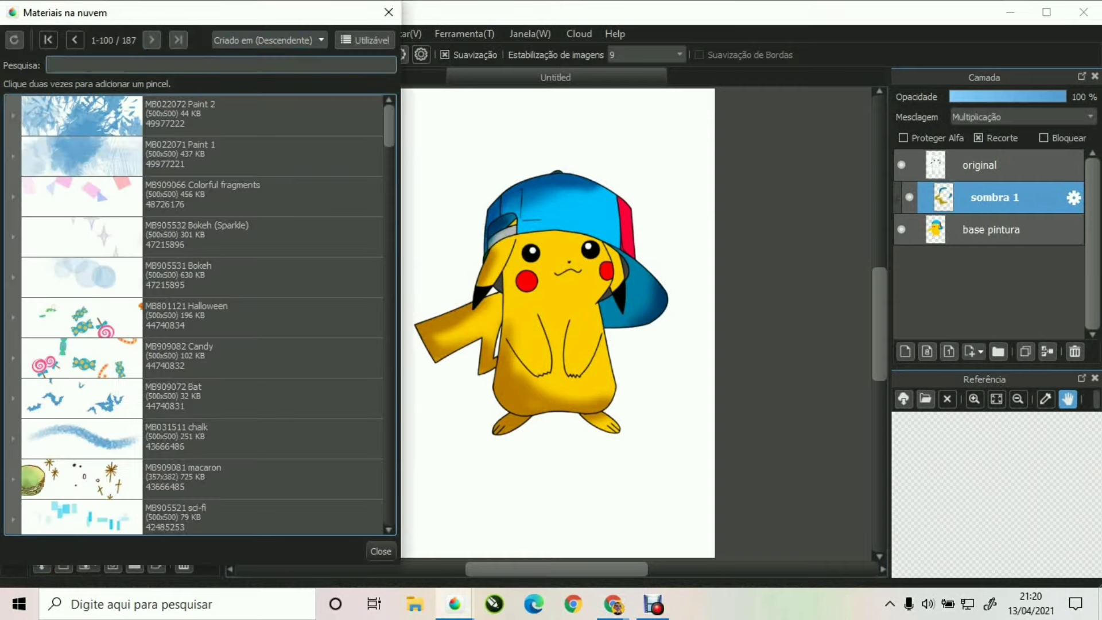
scroll(201, 313, "down", 5)
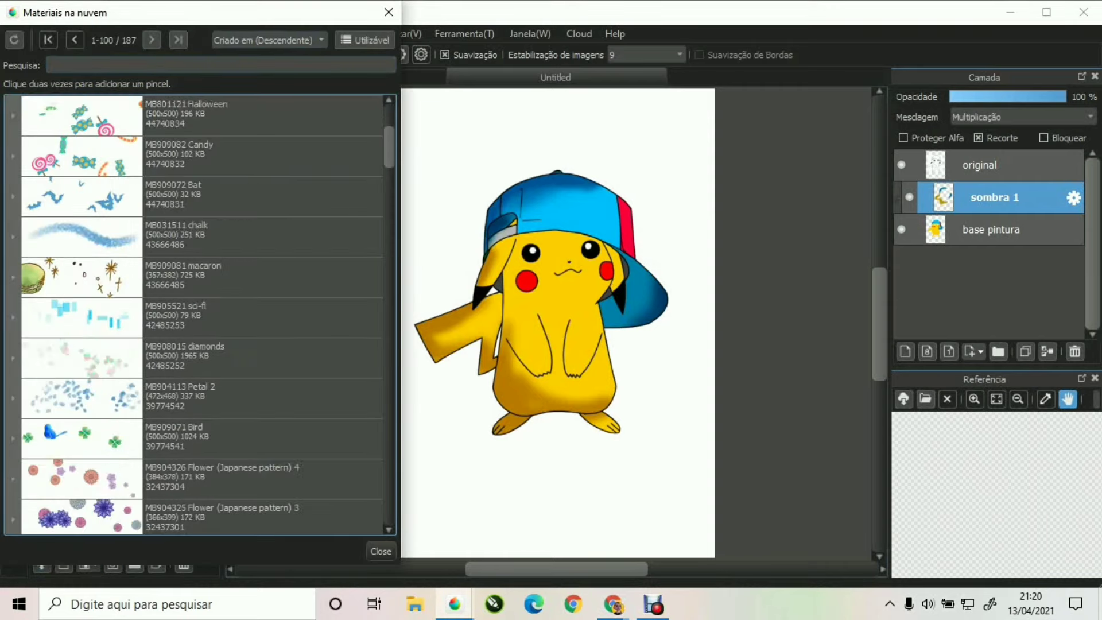
scroll(201, 314, "down", 6)
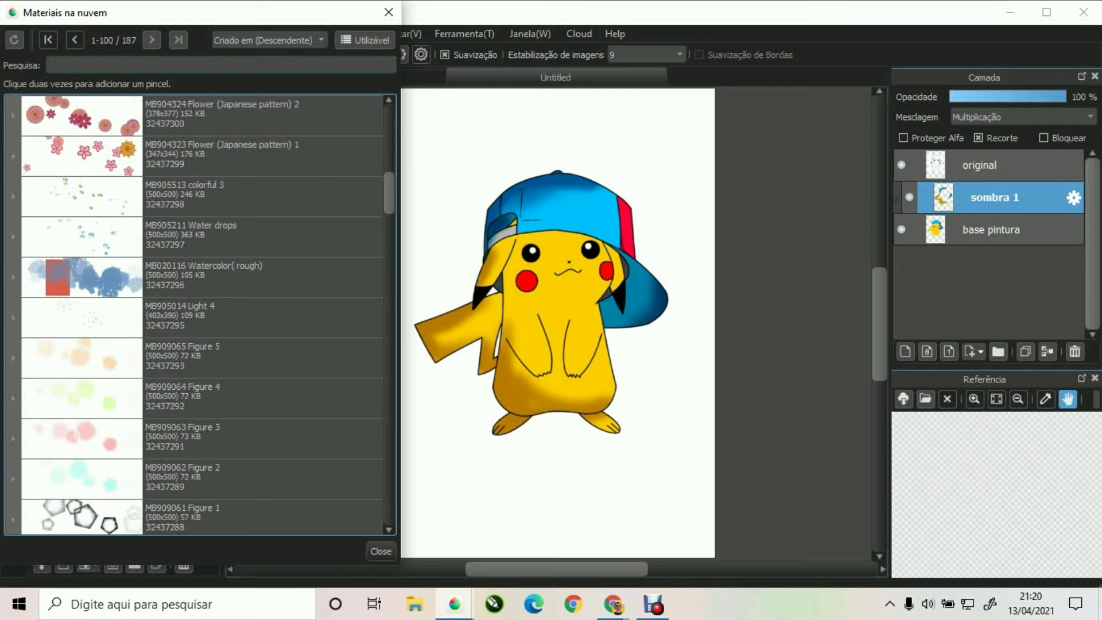
scroll(201, 314, "down", 6)
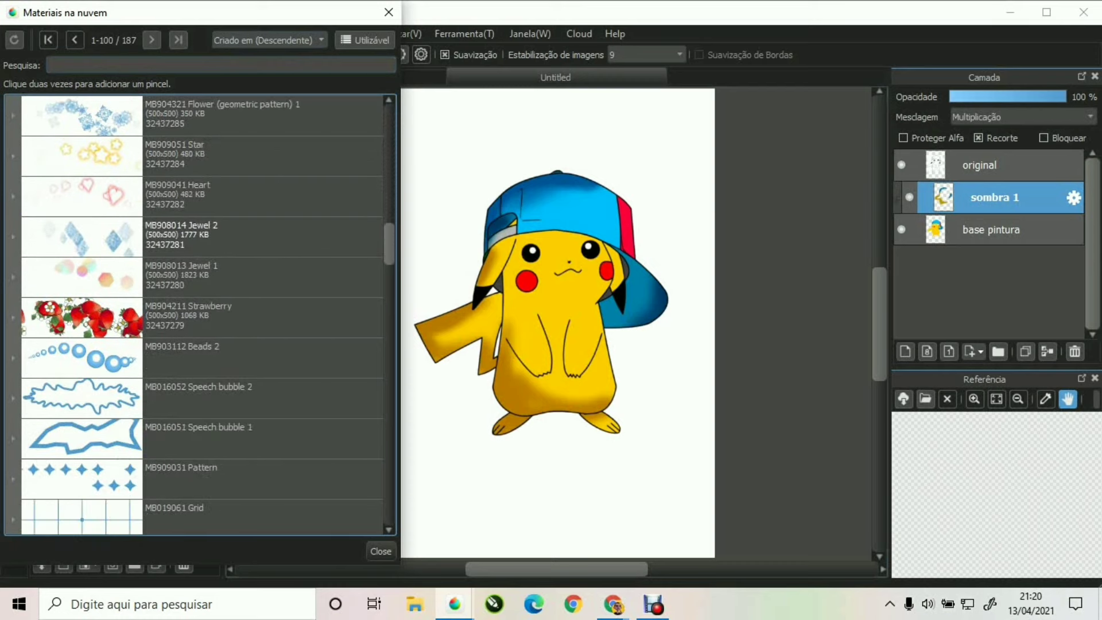
scroll(201, 314, "down", 2)
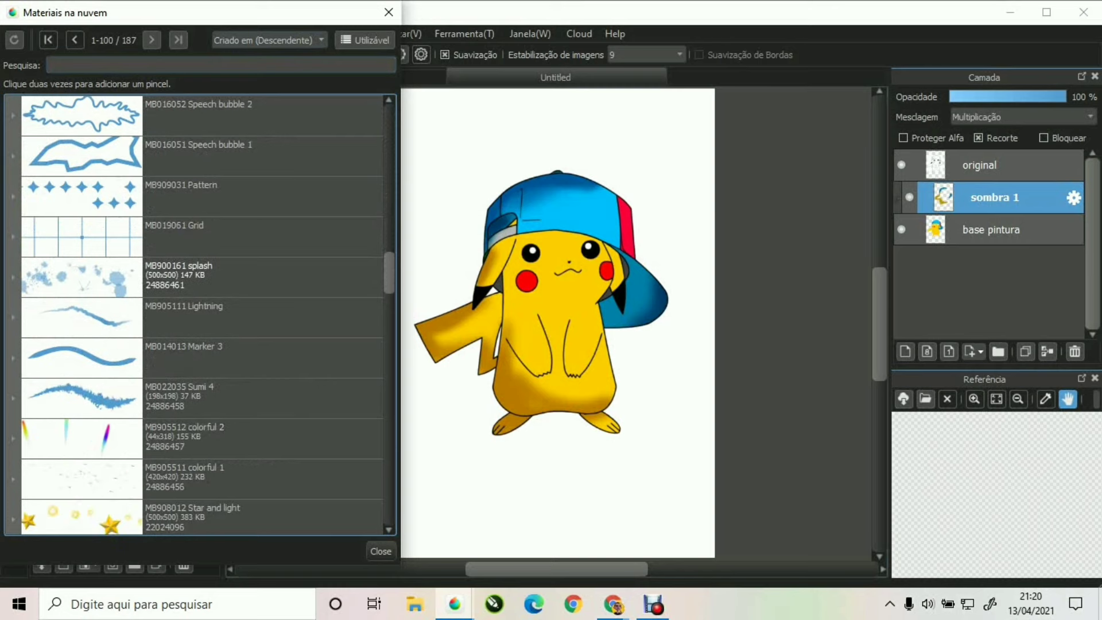
double_click(201, 277)
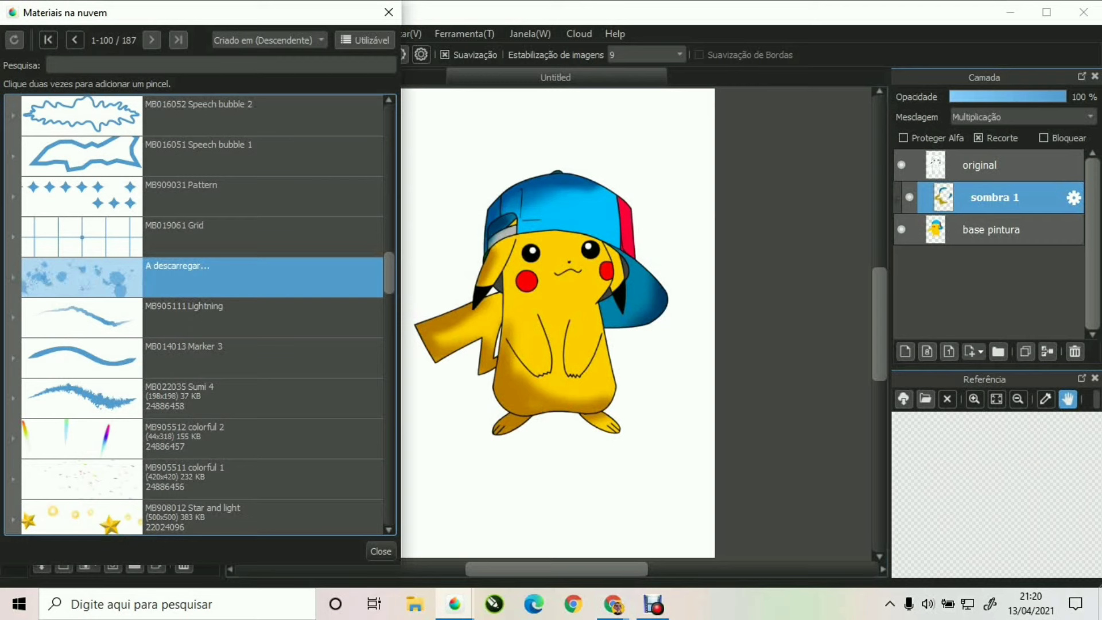
Scatter blue splash-brush splatters around Pikachu's lower part and crimson #DB0048 splatters around the upper part on base pintura, at size 1000
mouse_move(492, 485)
left_mouse_down()
mouse_move(446, 401)
mouse_move(504, 467)
mouse_move(641, 444)
mouse_move(574, 471)
mouse_move(504, 459)
mouse_move(431, 398)
mouse_move(418, 342)
left_mouse_up()
left_click(166, 122)
left_click(183, 126)
mouse_move(441, 165)
left_mouse_down()
mouse_move(488, 129)
mouse_move(408, 193)
mouse_move(424, 319)
mouse_move(447, 218)
mouse_move(462, 222)
mouse_move(446, 306)
mouse_move(443, 296)
mouse_move(419, 314)
mouse_move(531, 294)
mouse_move(593, 341)
mouse_move(666, 330)
mouse_move(636, 380)
mouse_move(687, 259)
mouse_move(597, 190)
mouse_move(467, 184)
mouse_move(614, 177)
mouse_move(386, 147)
left_mouse_up()
Start exporting the drawing and choose JPEG as the file format
key("alt+f")
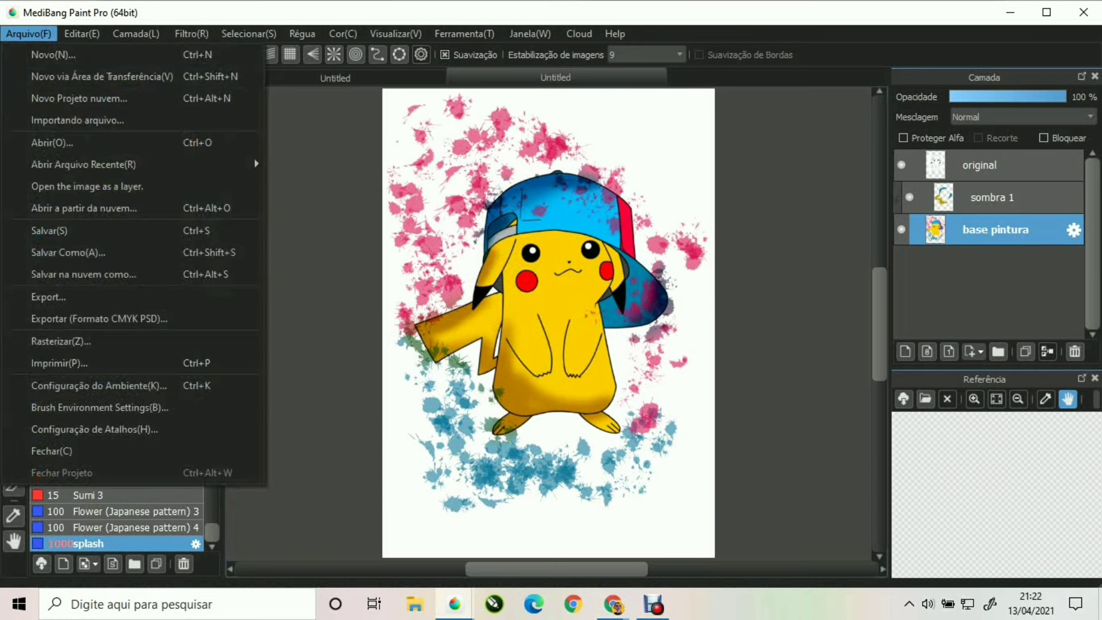
key("Down")
key("Down")
key("Down")
key("Down")
key("Down")
key("Down")
key("Down")
key("Down")
key("Down")
key("Down")
key("Down")
key("Down")
key("Return")
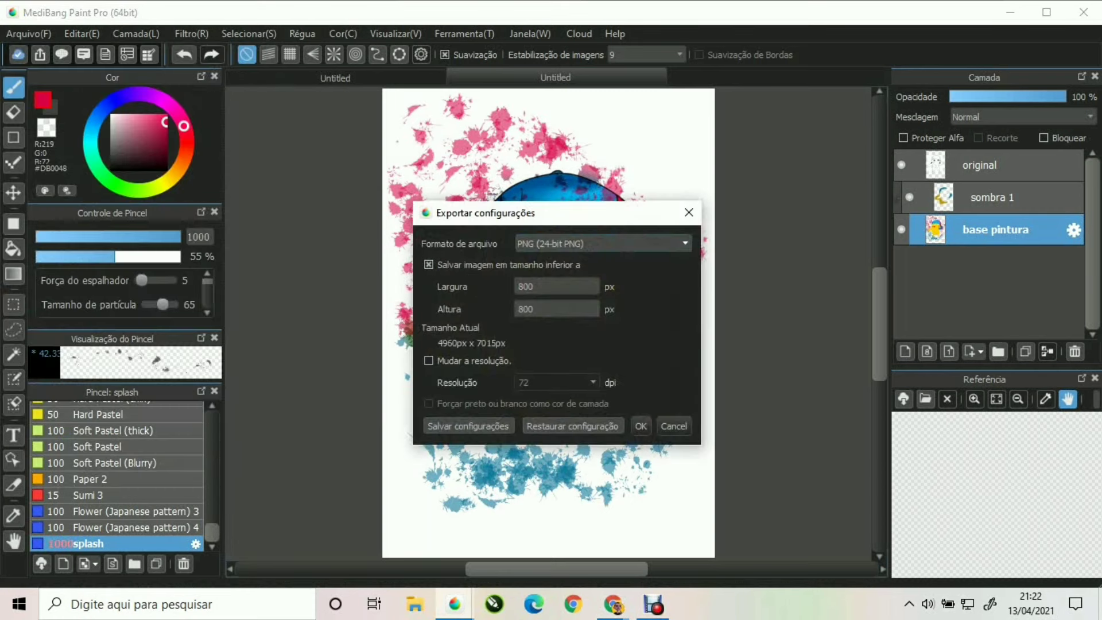
left_click(603, 244)
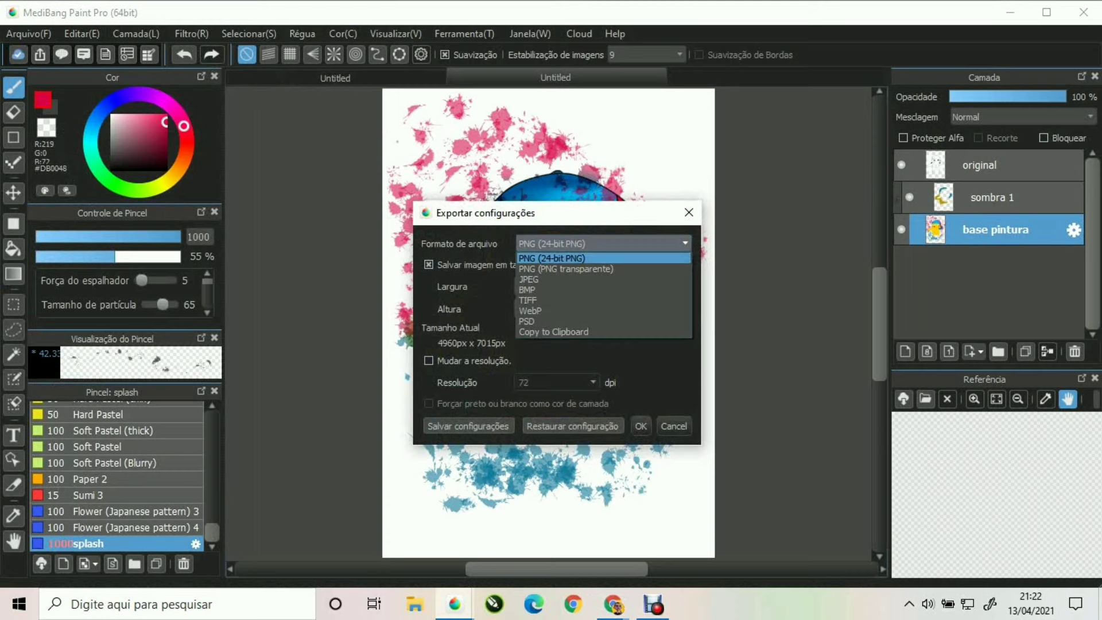
key("Return")
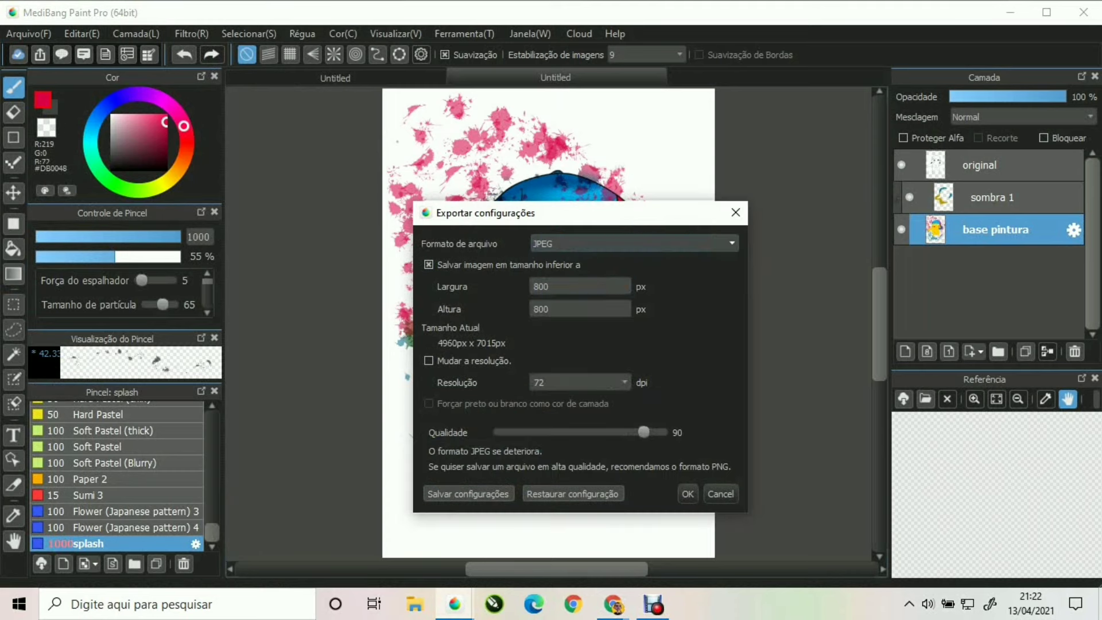
Turn off saving at a reduced image size and set the export resolution to 600 dpi
left_click(429, 264)
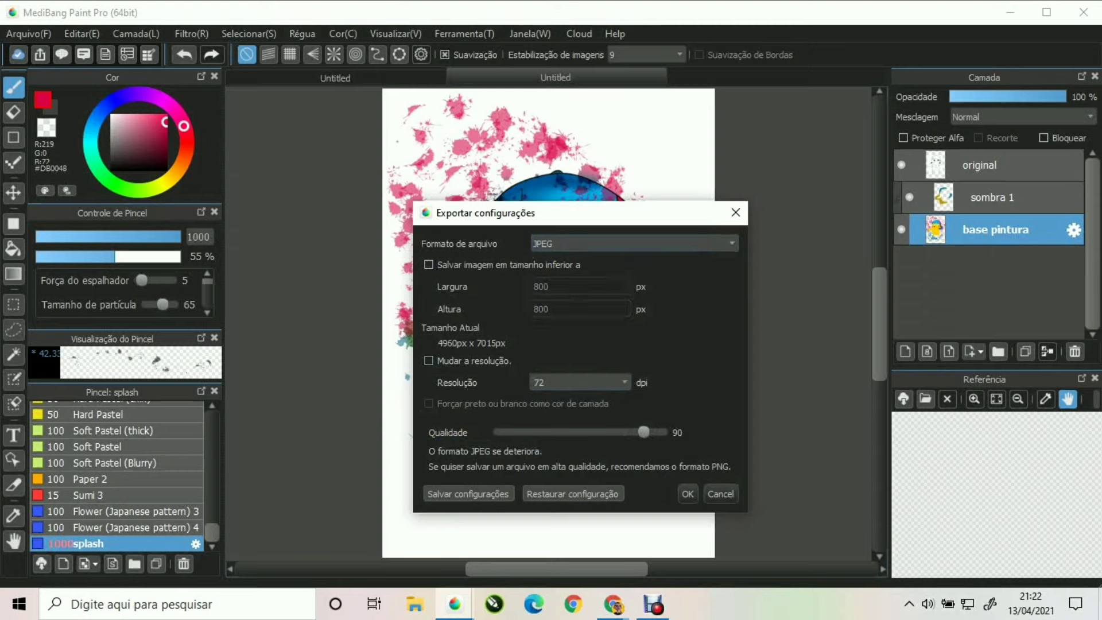
key("Tab")
left_click(624, 382)
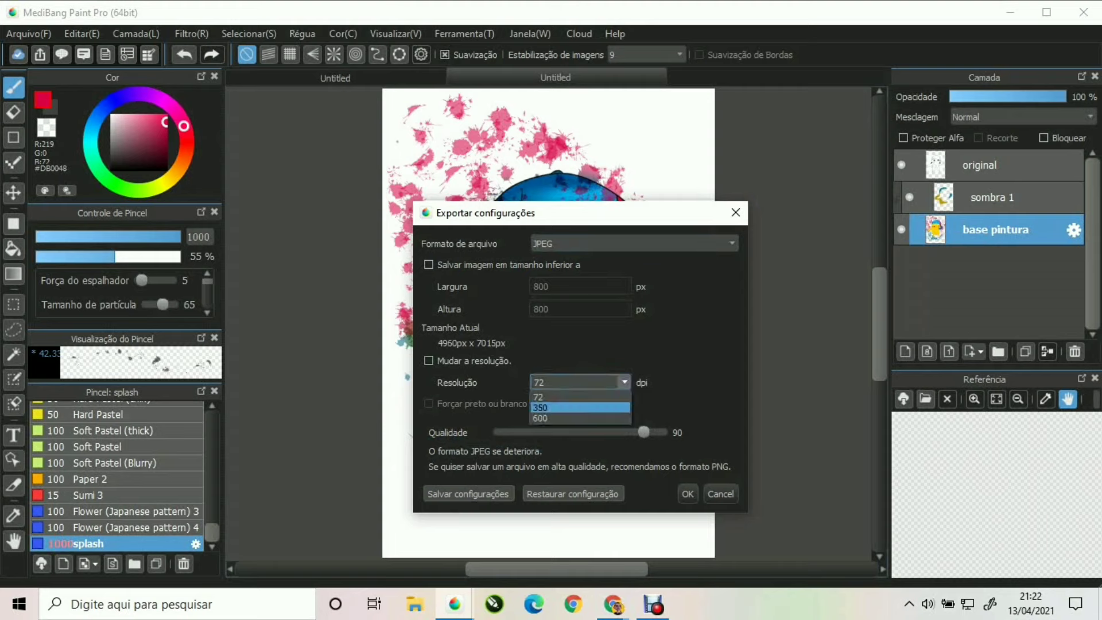
key("Down")
key("Return")
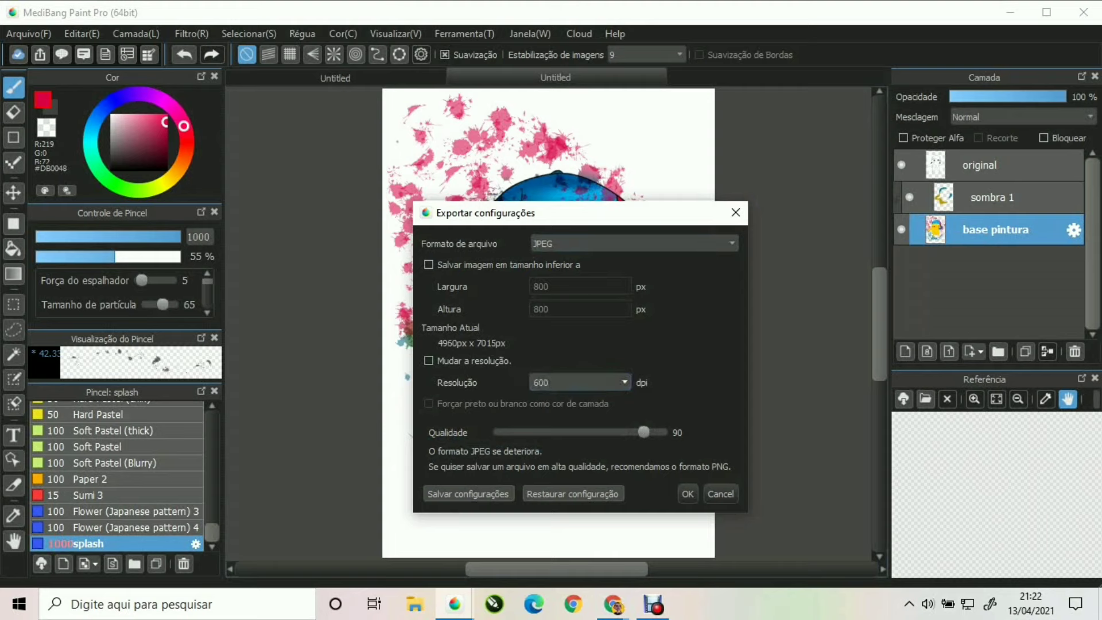